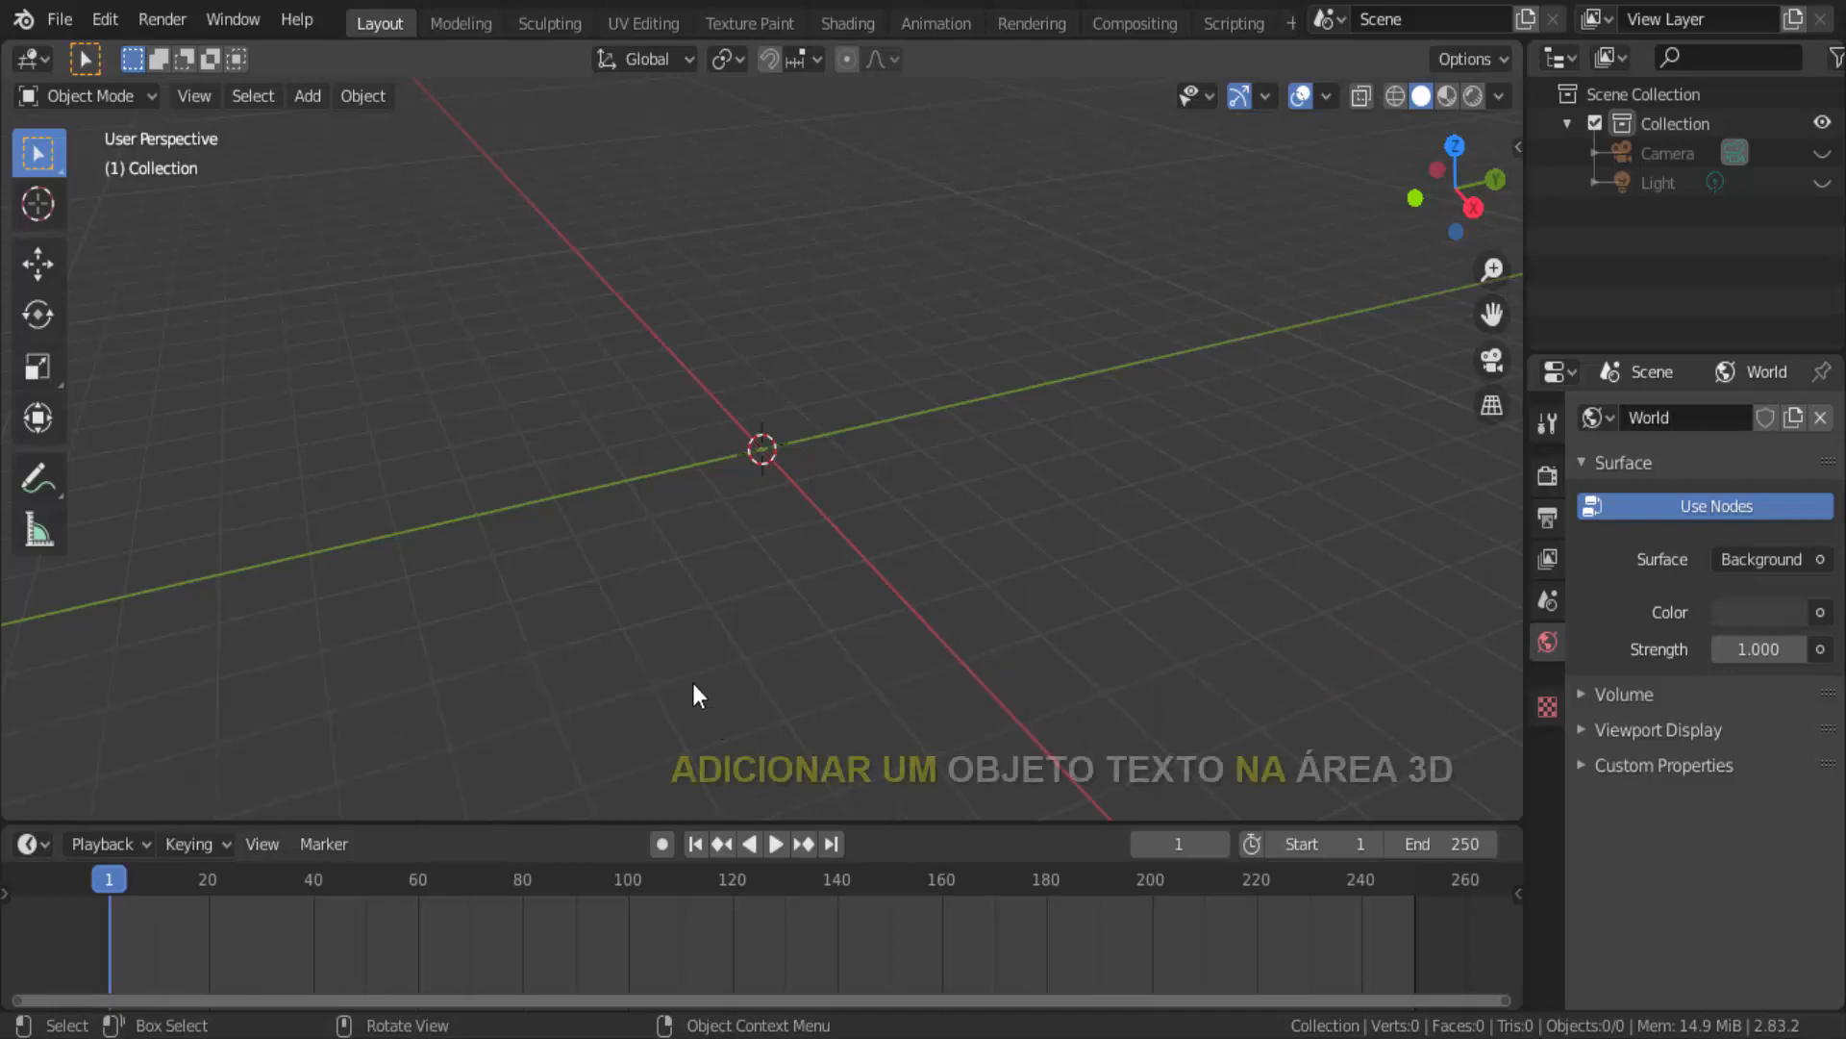
Add a text object at the scene origin and show it in the top orthographic view.
key("shift+a")
left_click(335, 245)
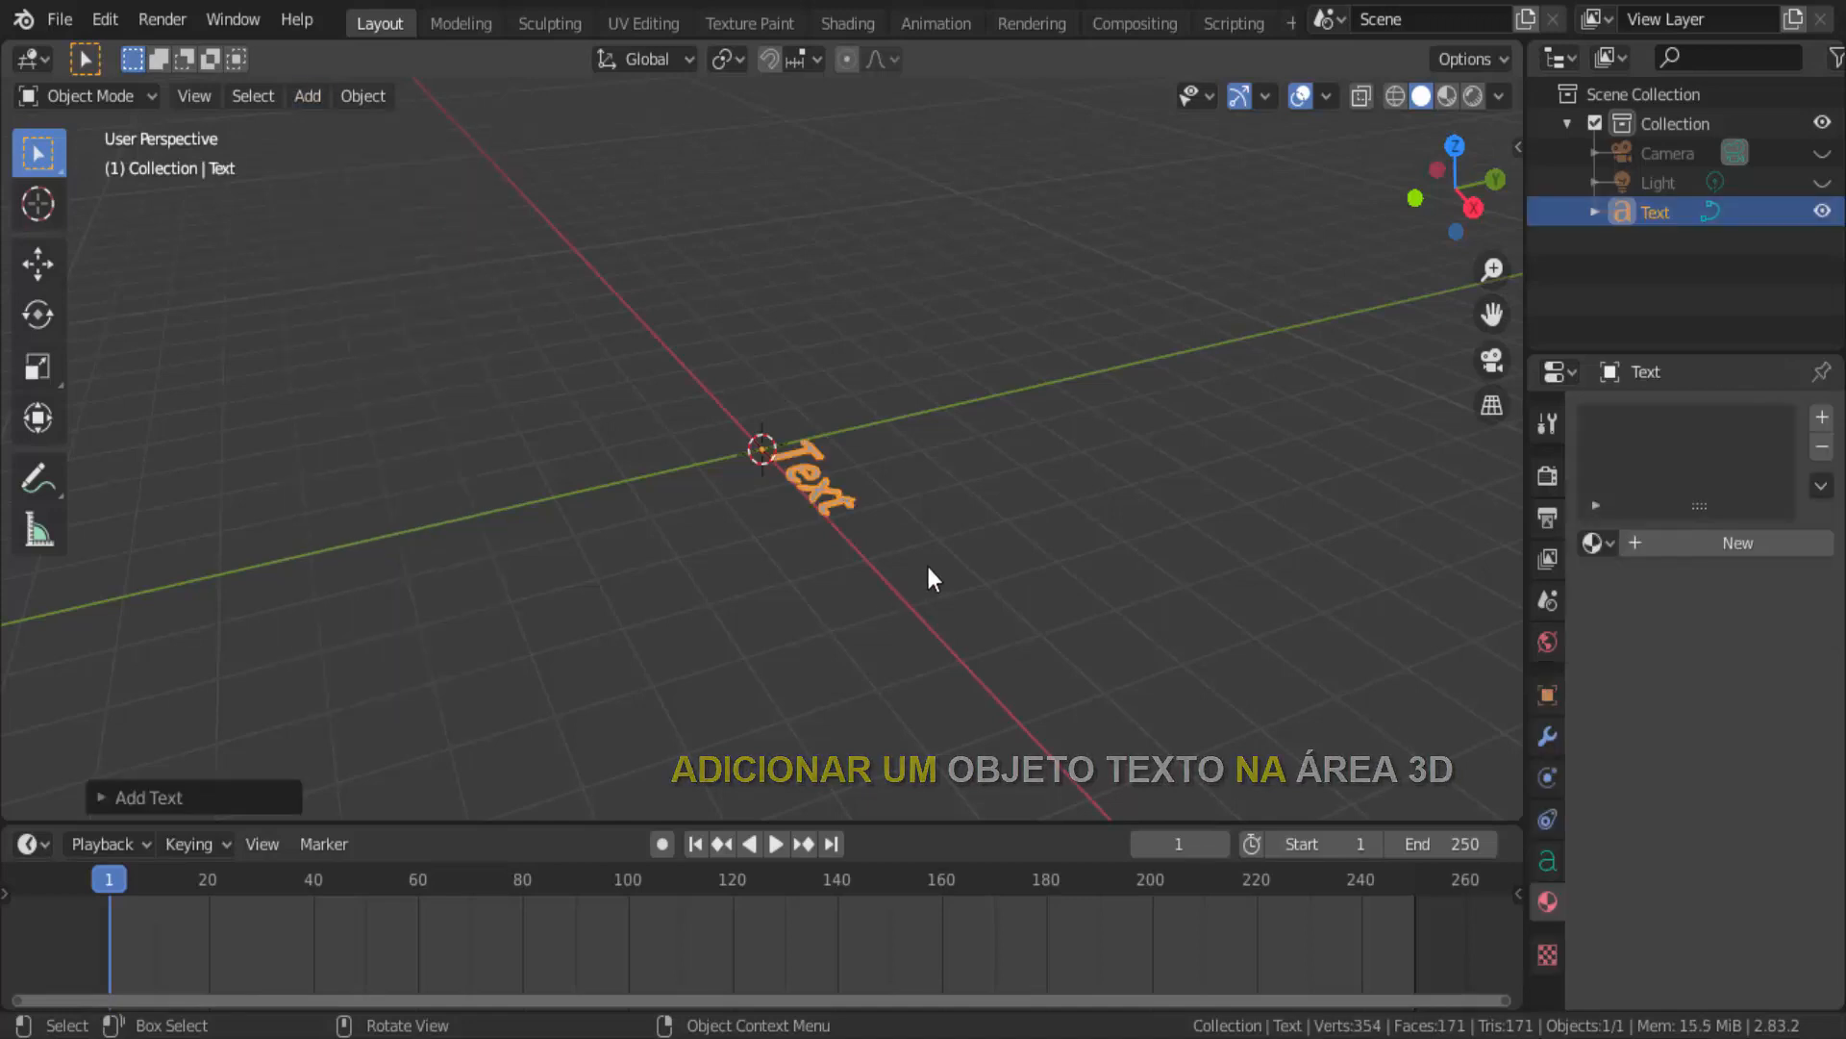
scroll(1067, 649, "up", 4)
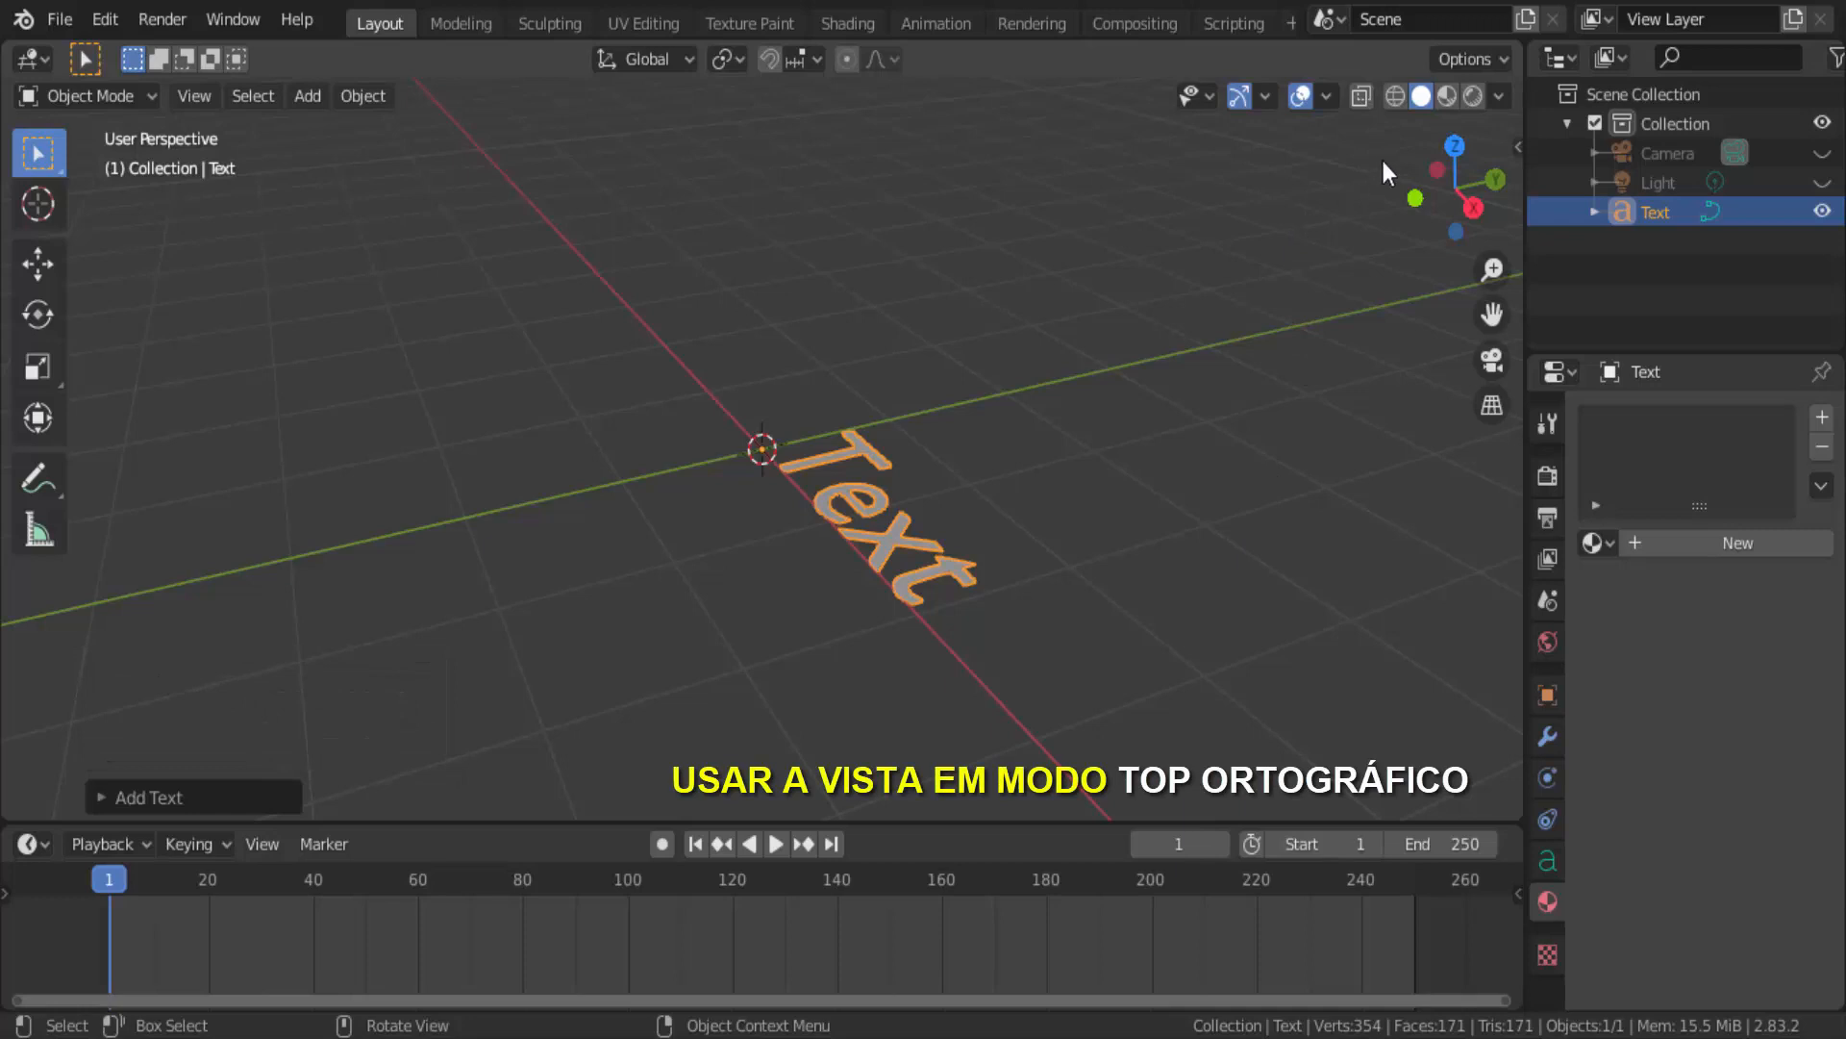
left_click(1457, 145)
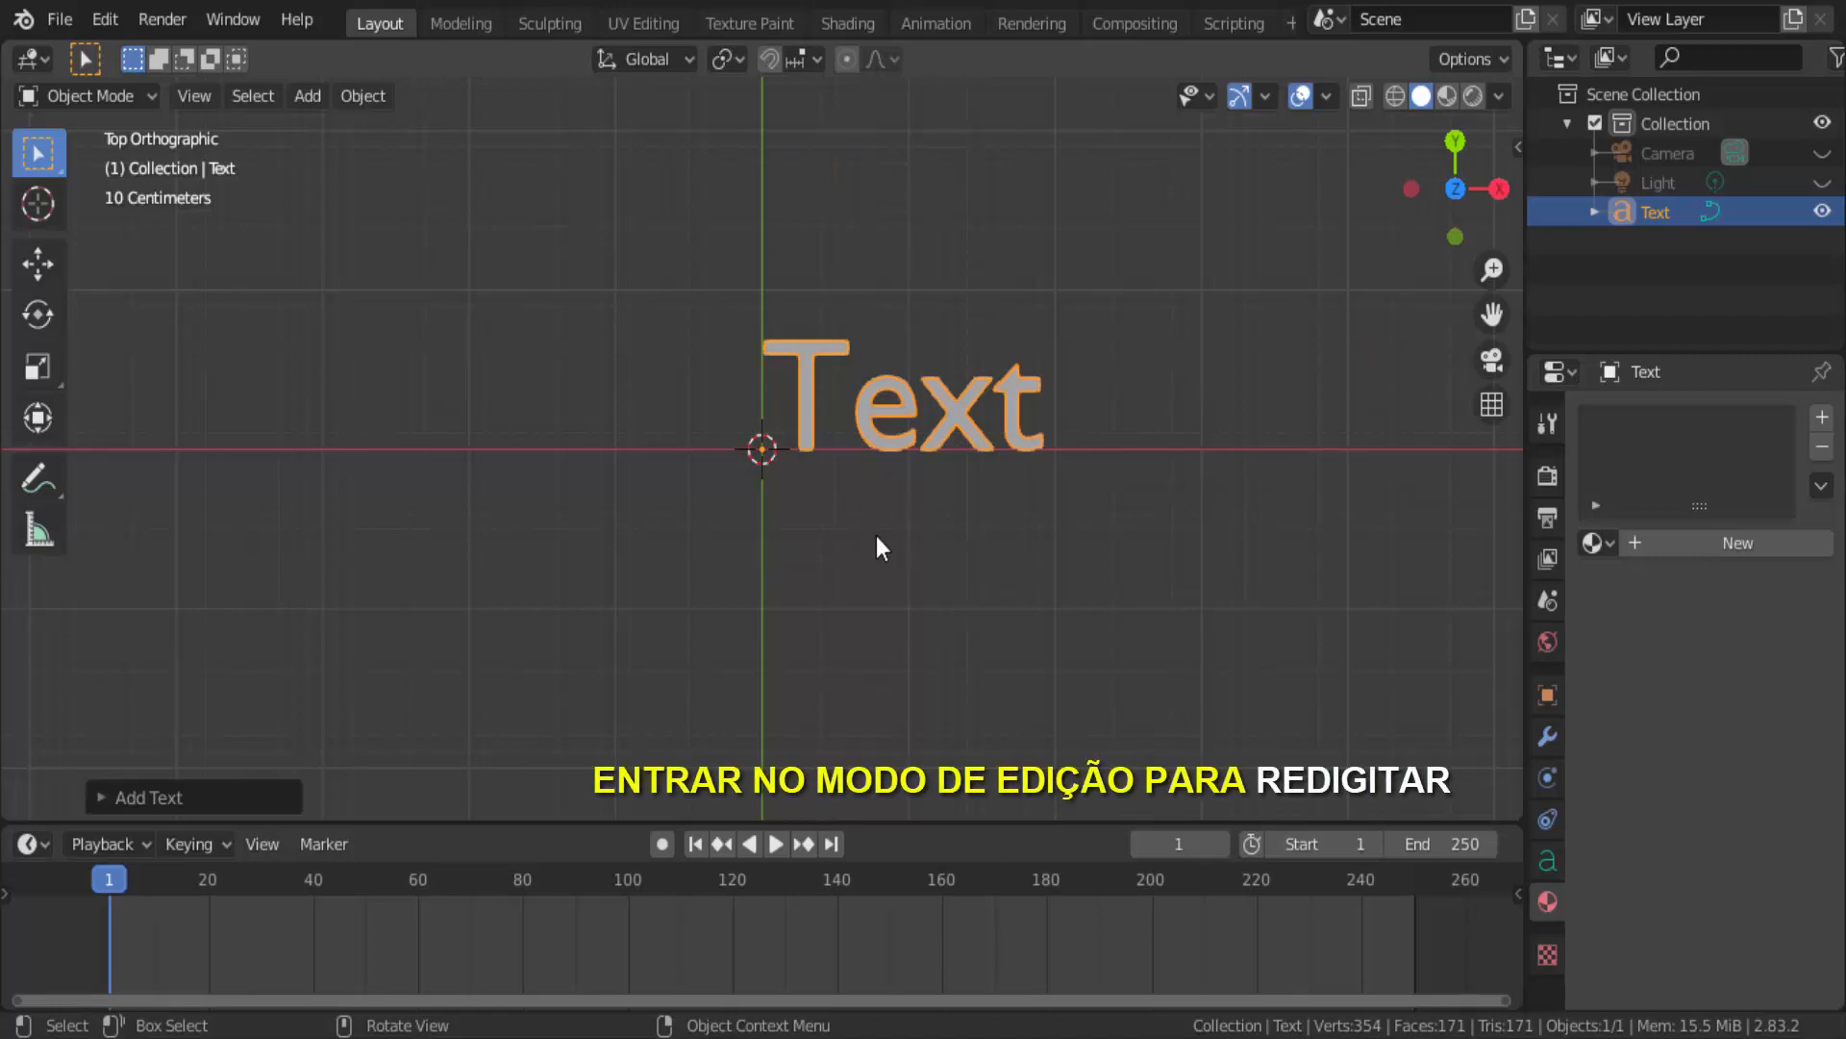
Enter Edit Mode on the text object and replace its default text with "EXEMPLO".
left_click(78, 100)
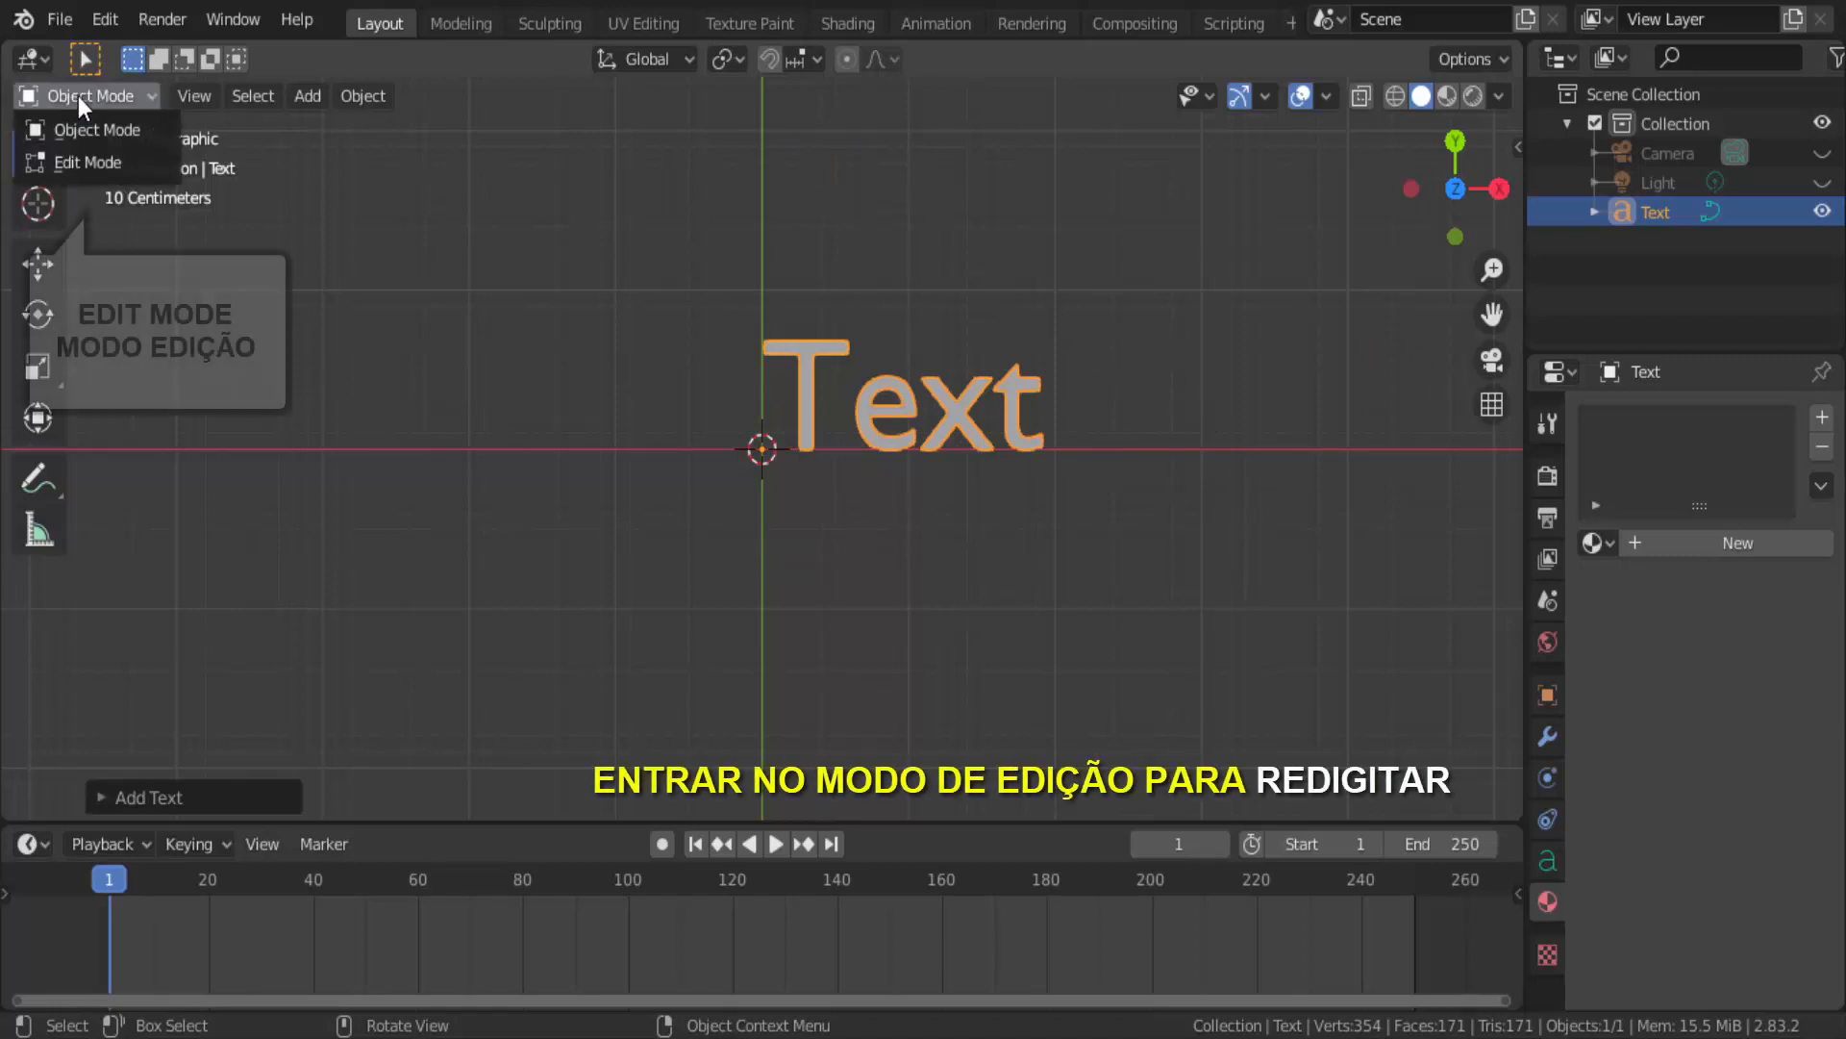
left_click(89, 160)
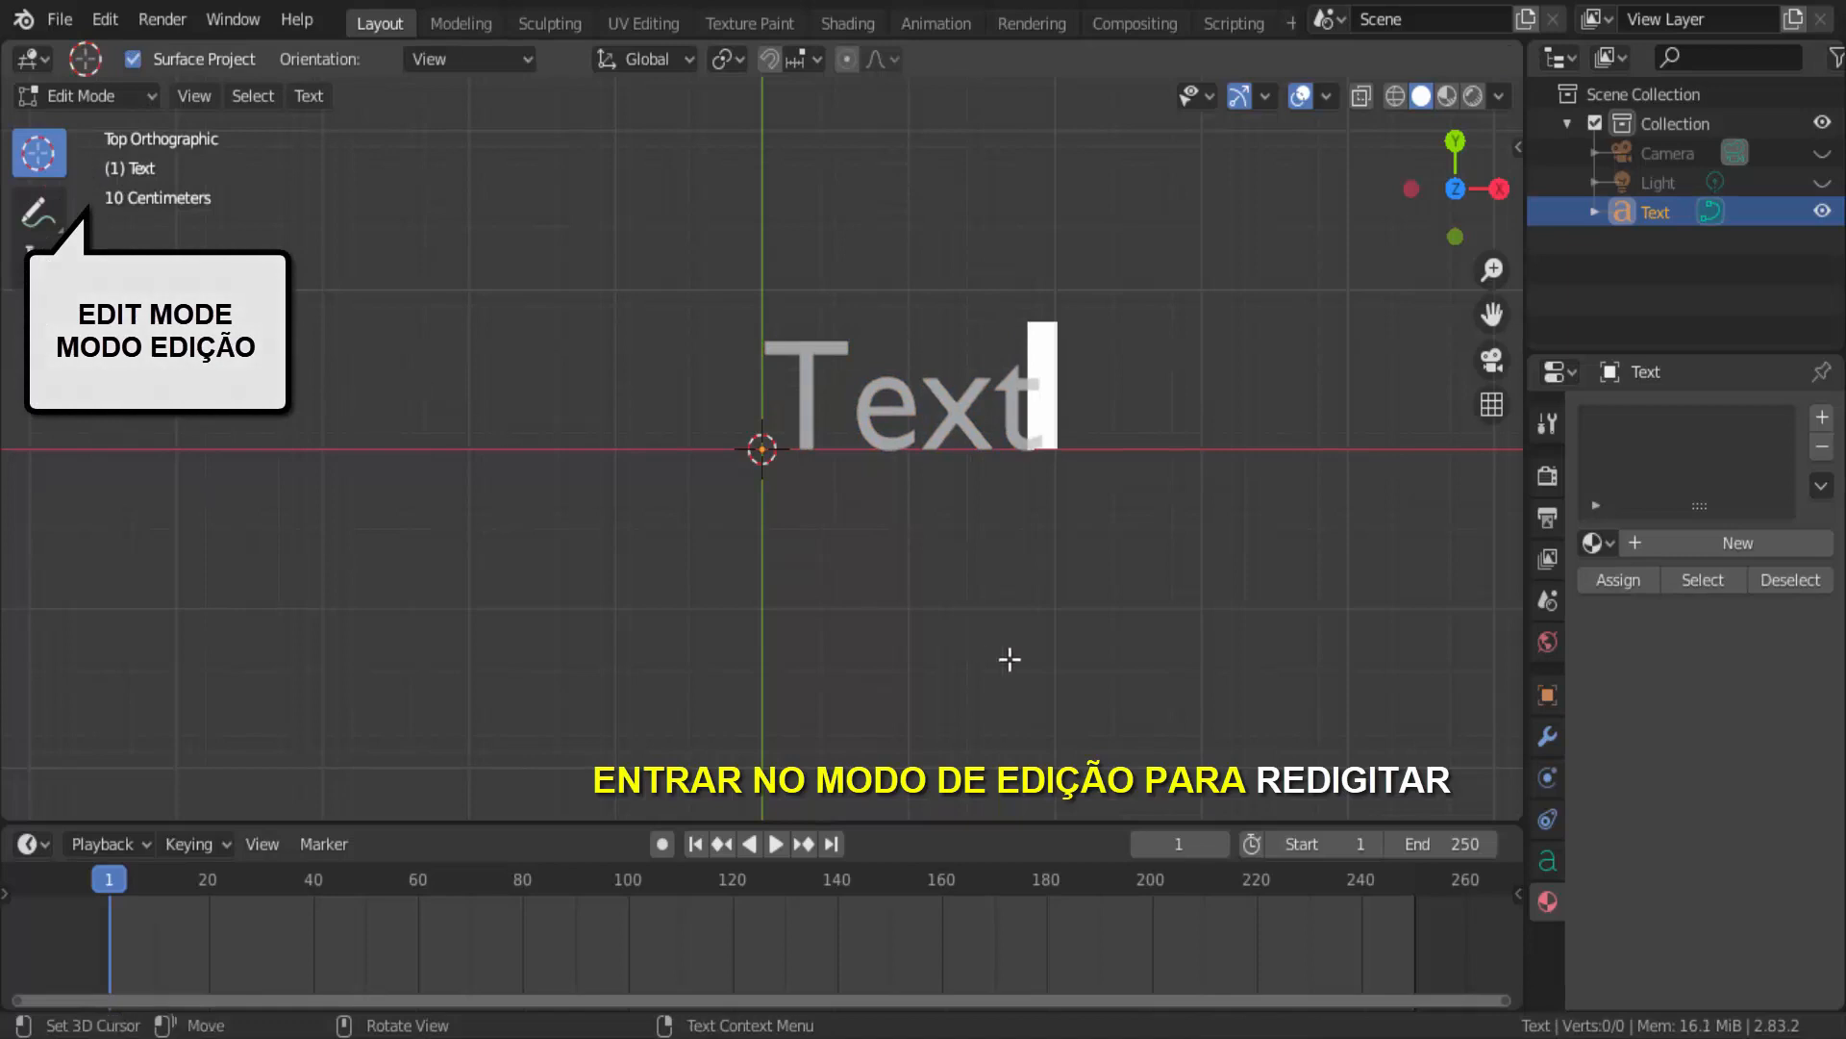
key("BackSpace")
key("BackSpace")
key("BackSpace")
key("BackSpace")
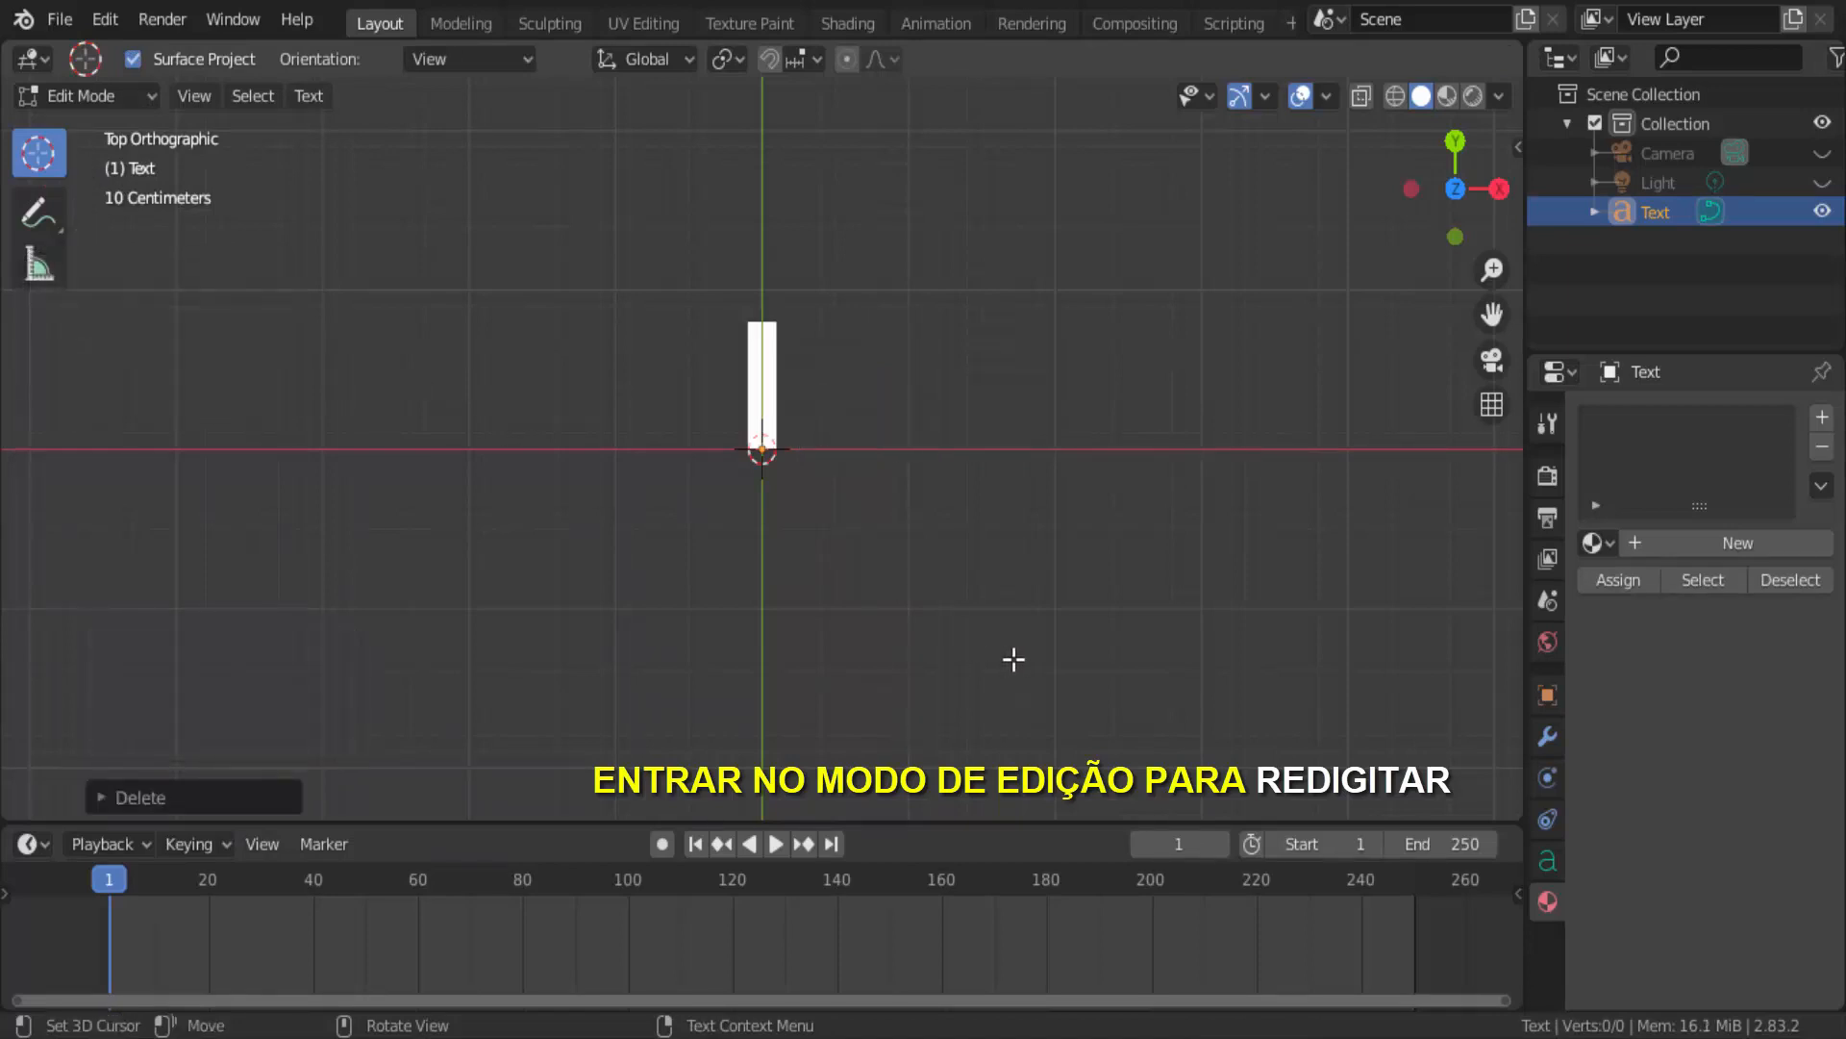
type("E")
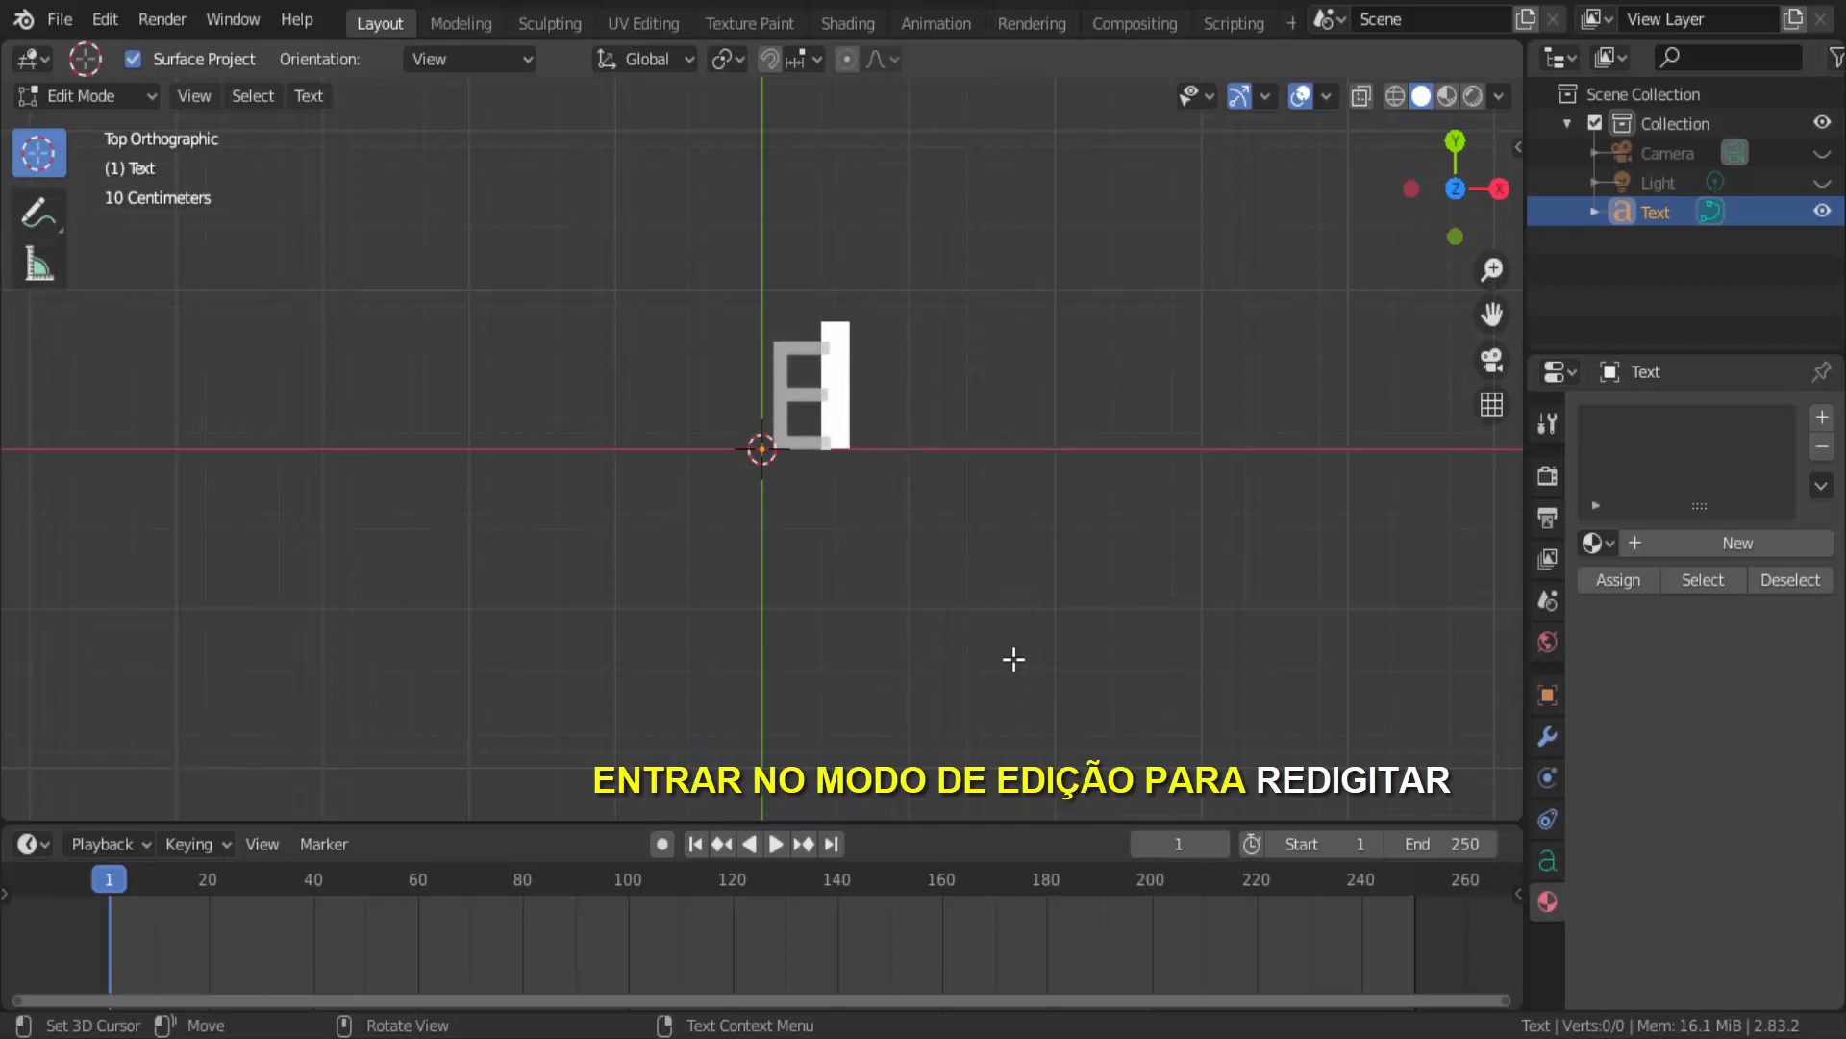
type("XEMPLO")
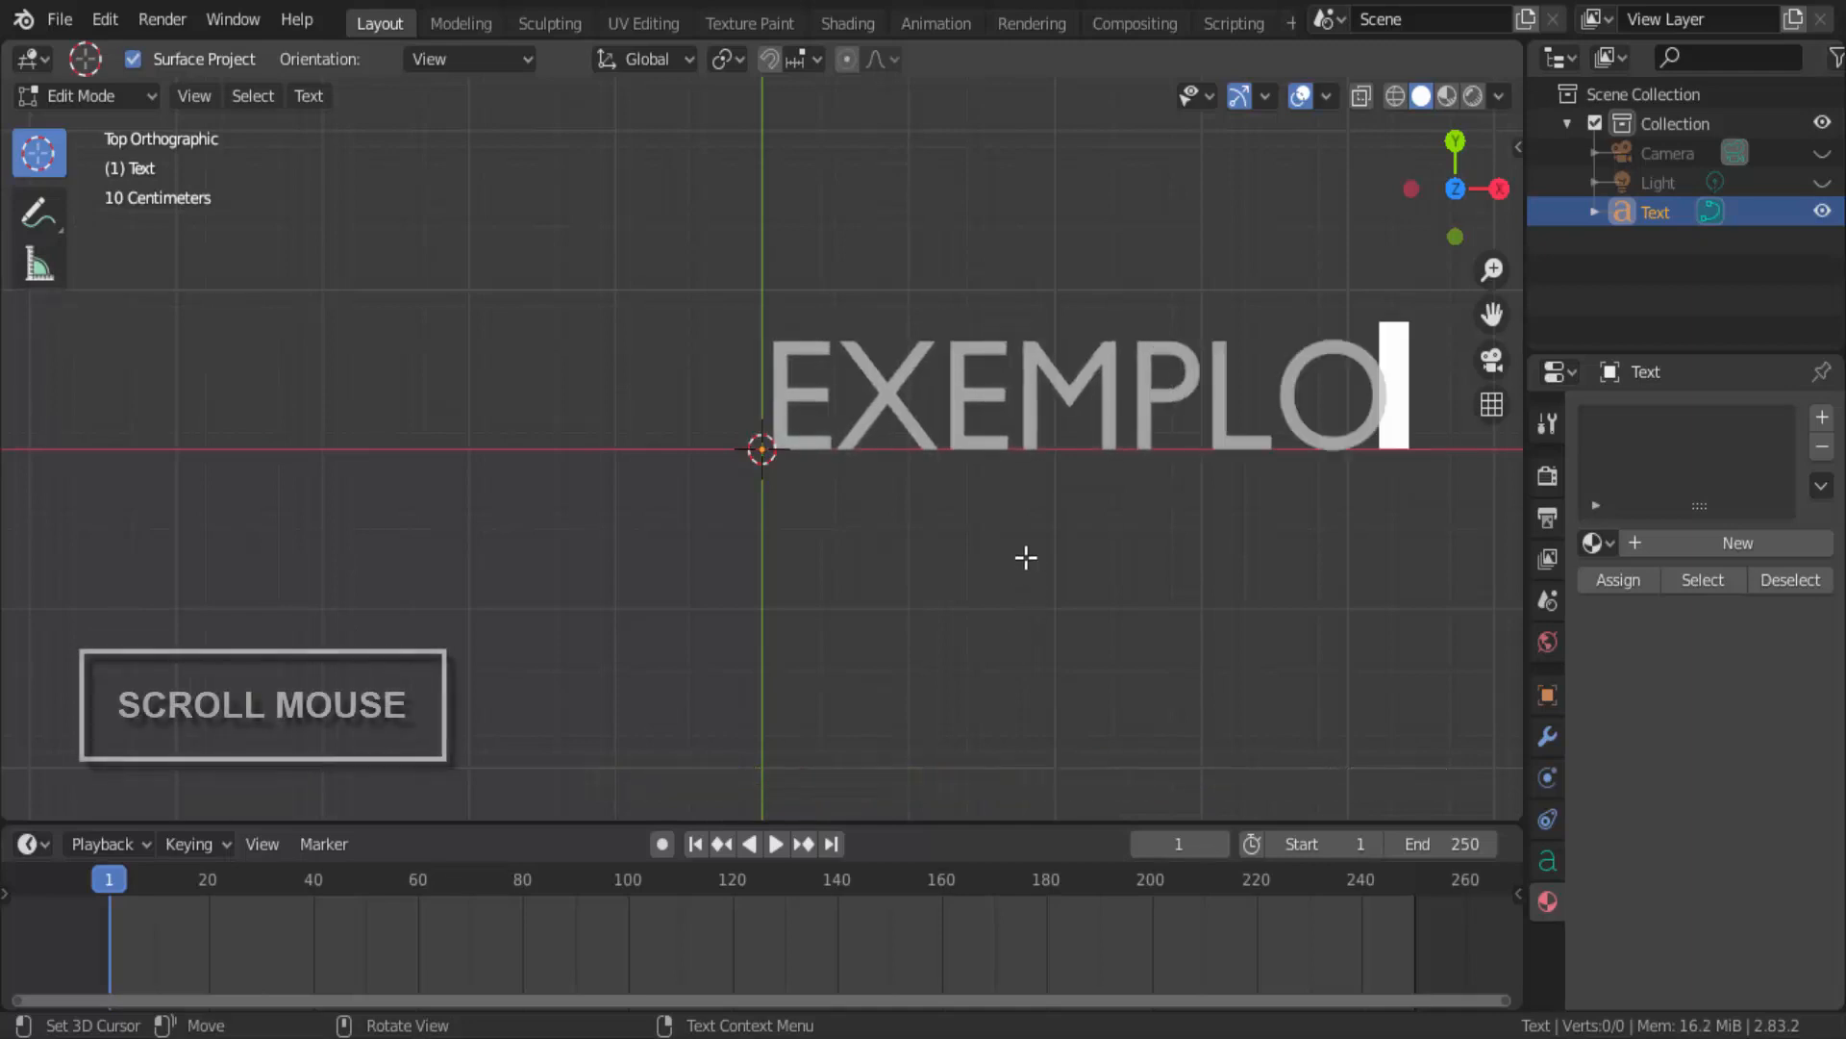
scroll(1026, 554, "down", 3)
scroll(1026, 553, "down", 3)
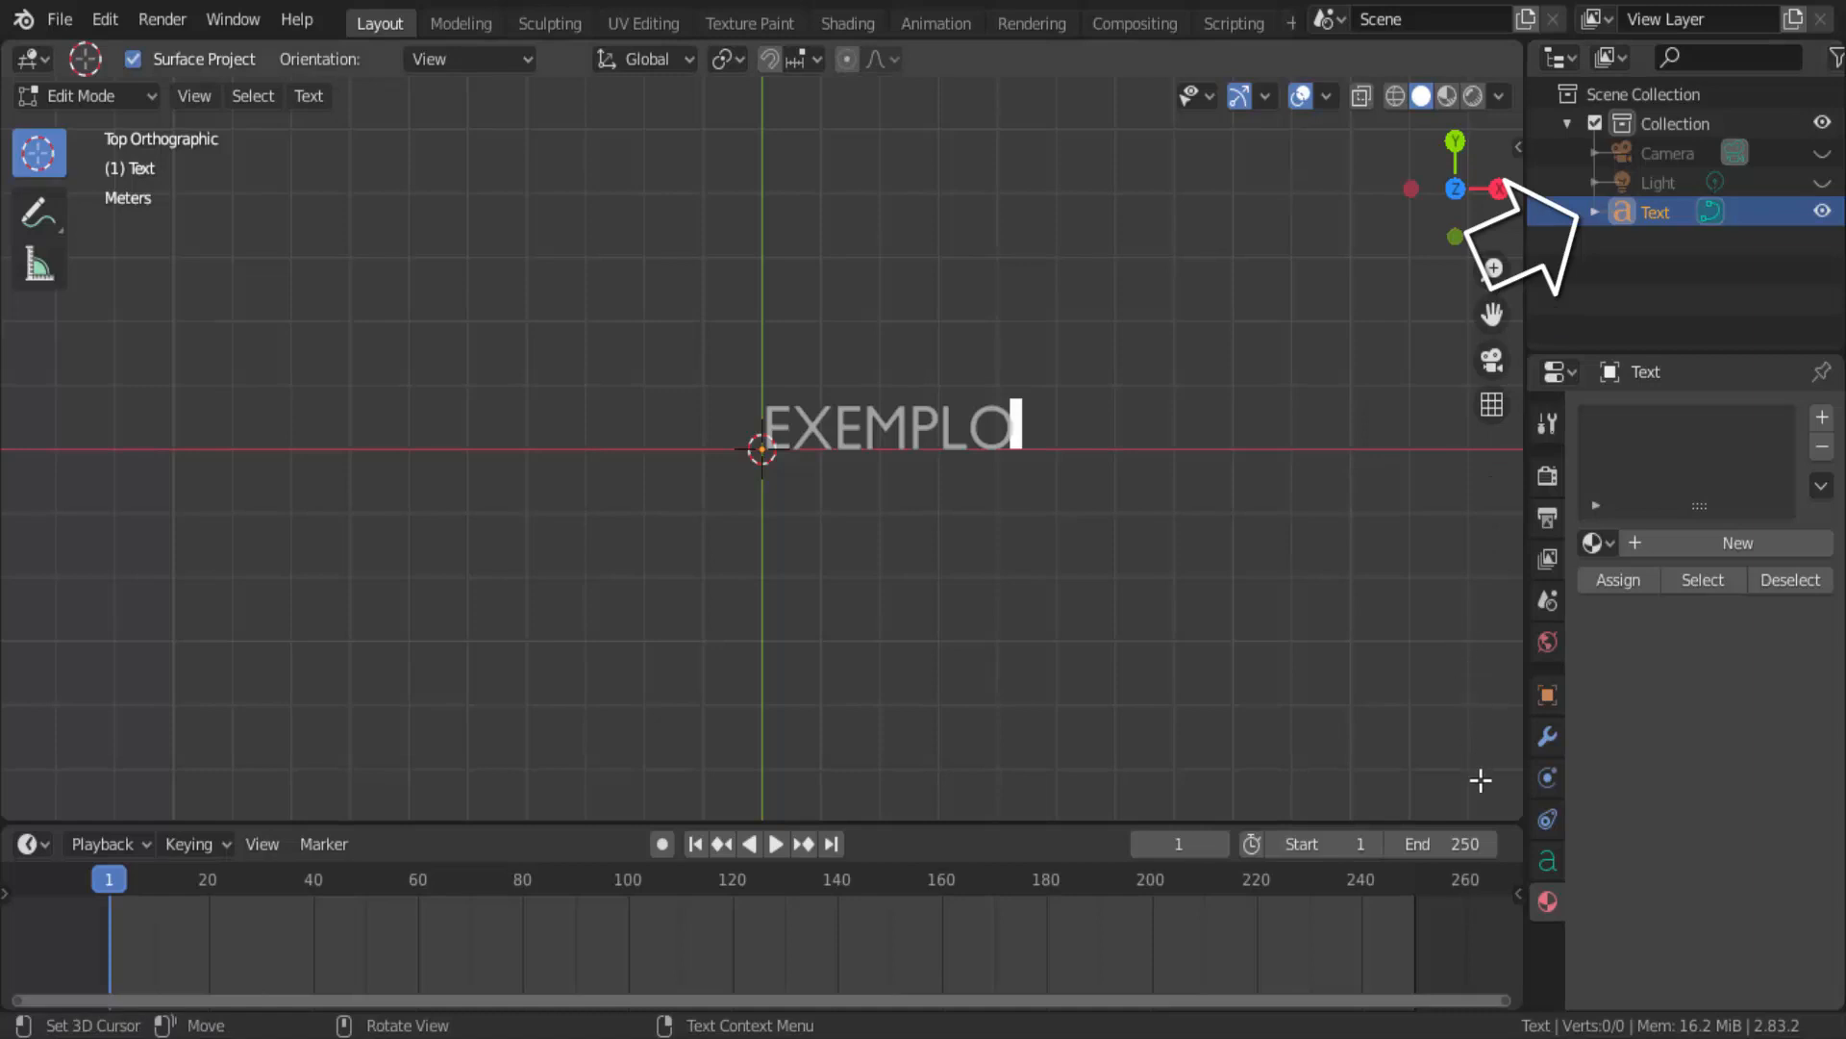
Set the text object's text box size to 10 m in X and 6 m in Y.
left_click(1544, 860)
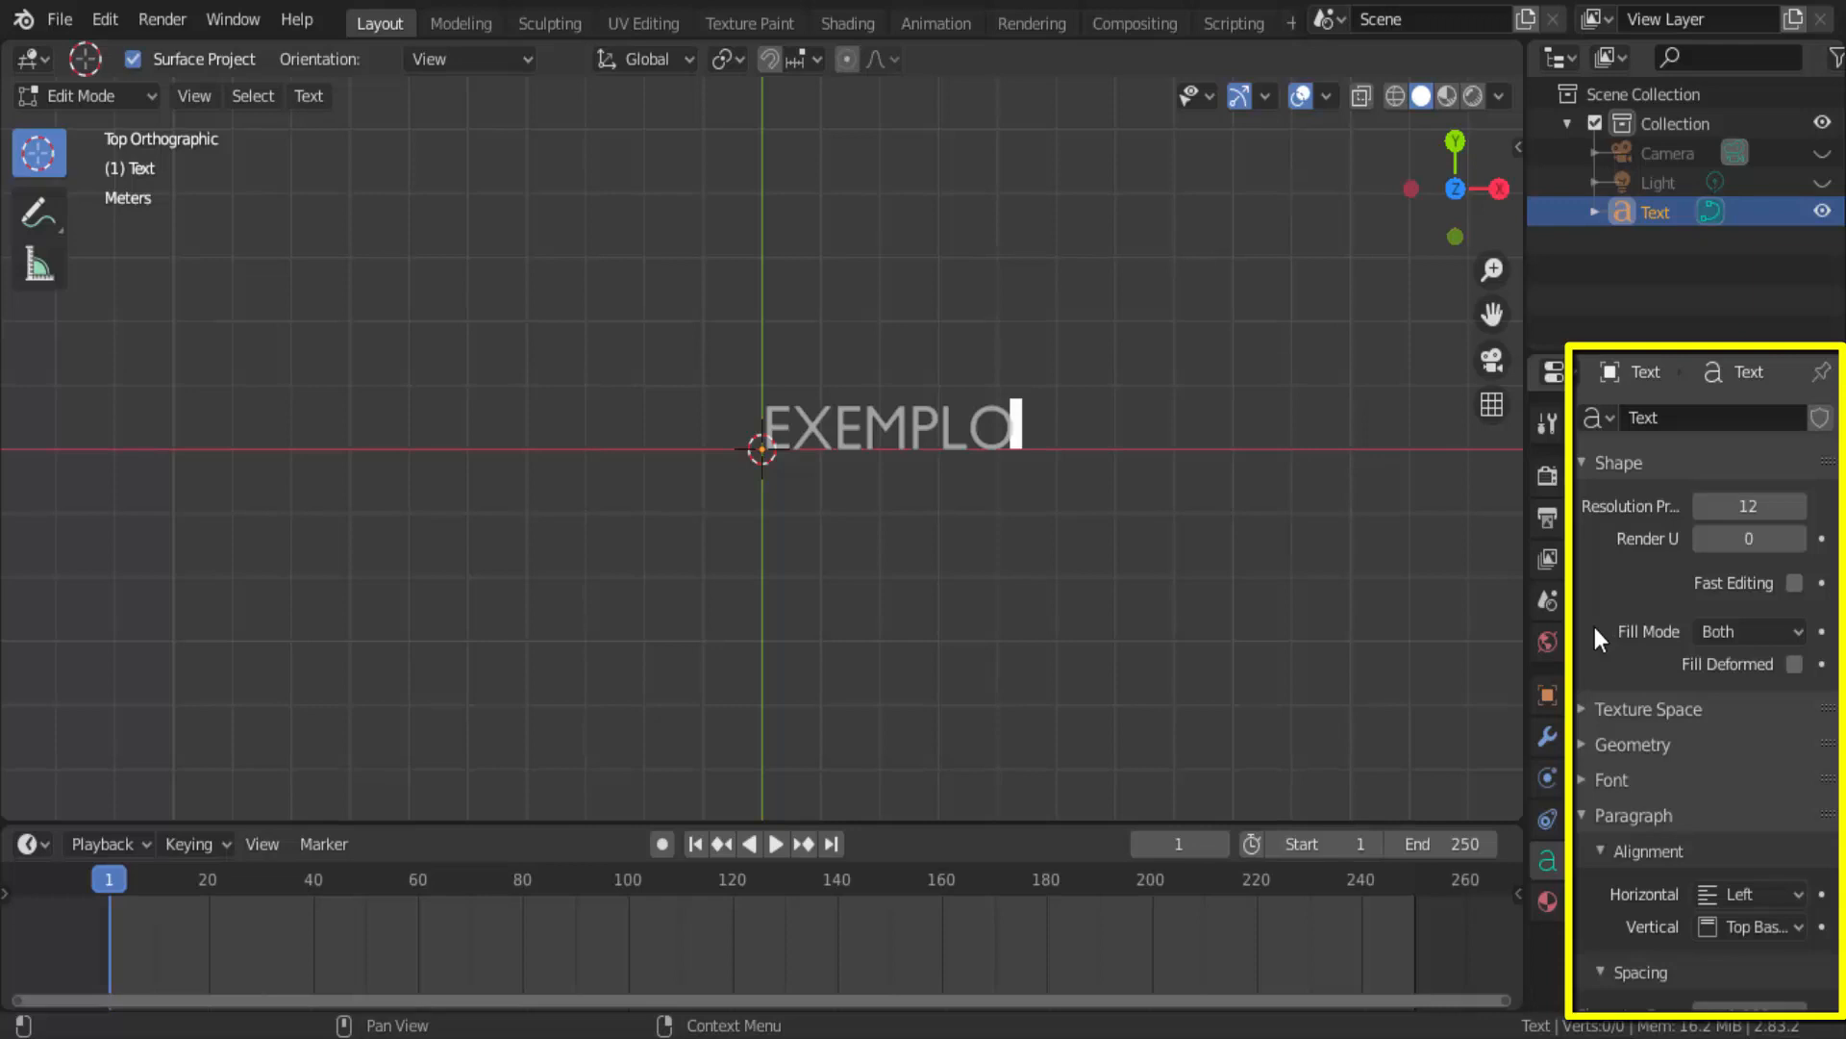
scroll(1595, 627, "down", 5)
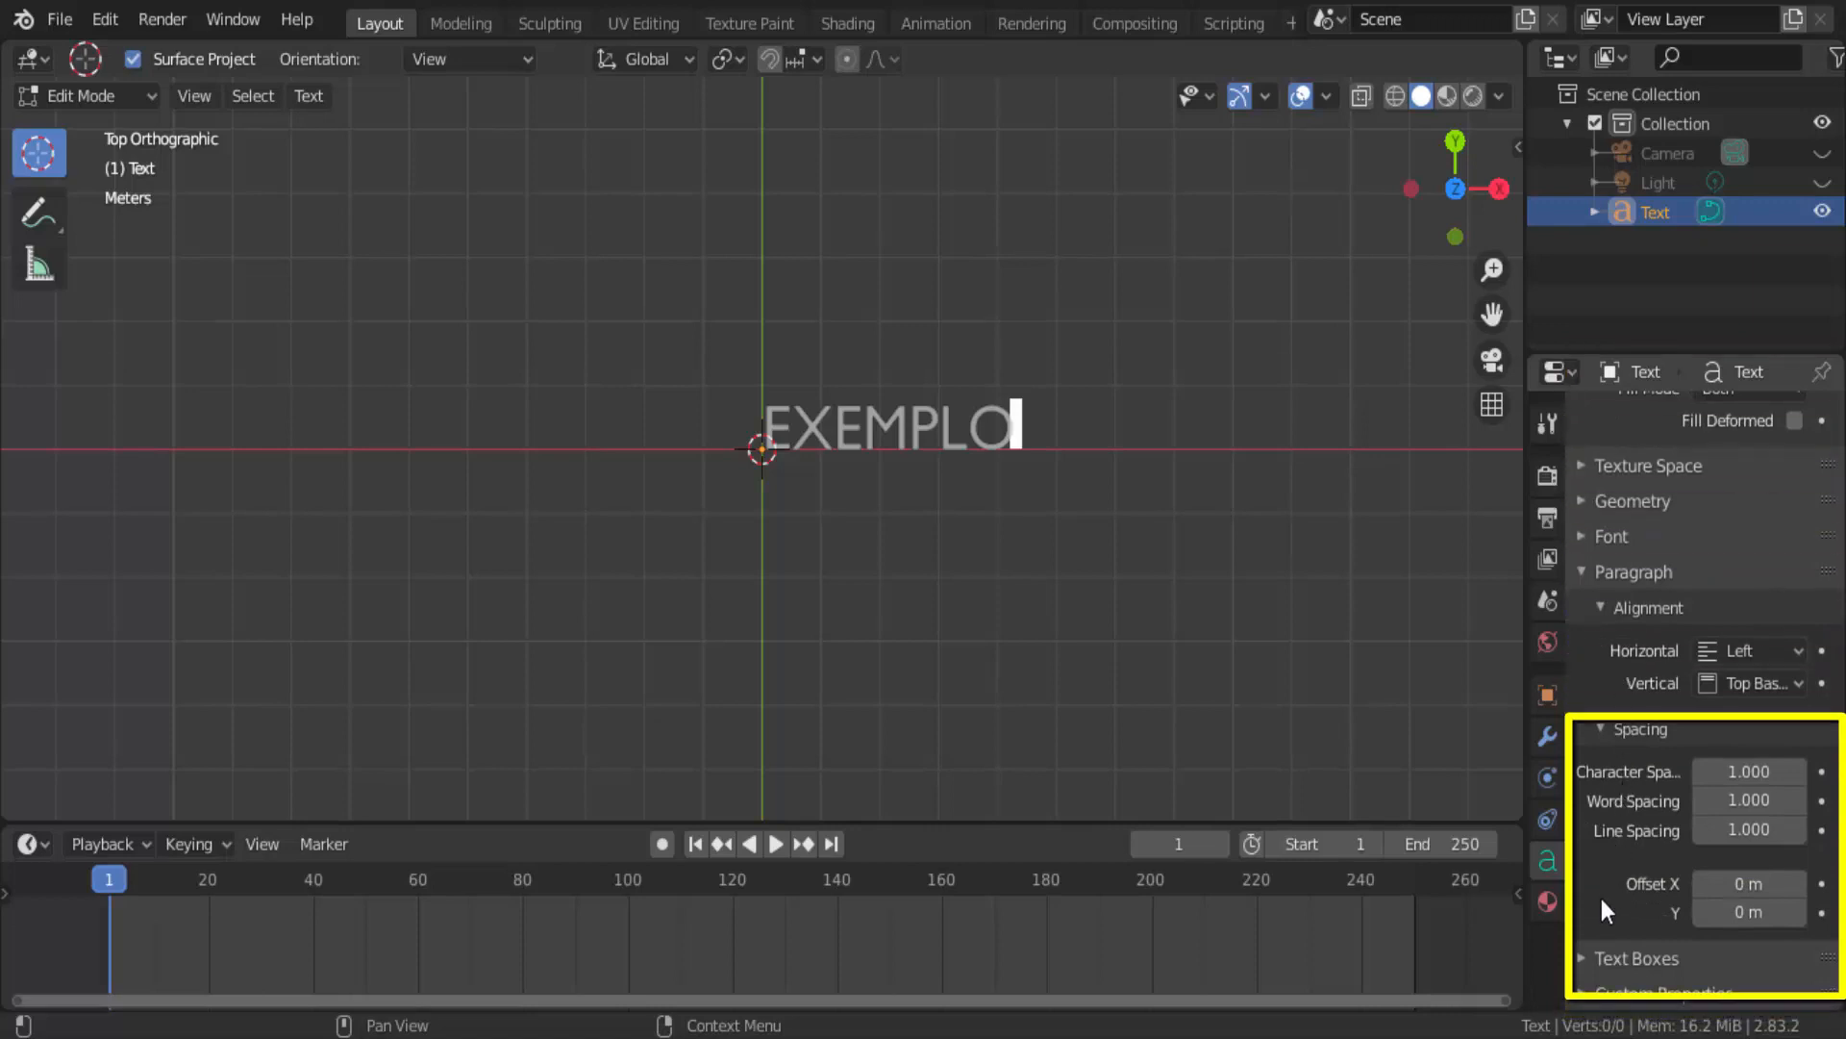
left_click(1580, 958)
scroll(1596, 870, "down", 5)
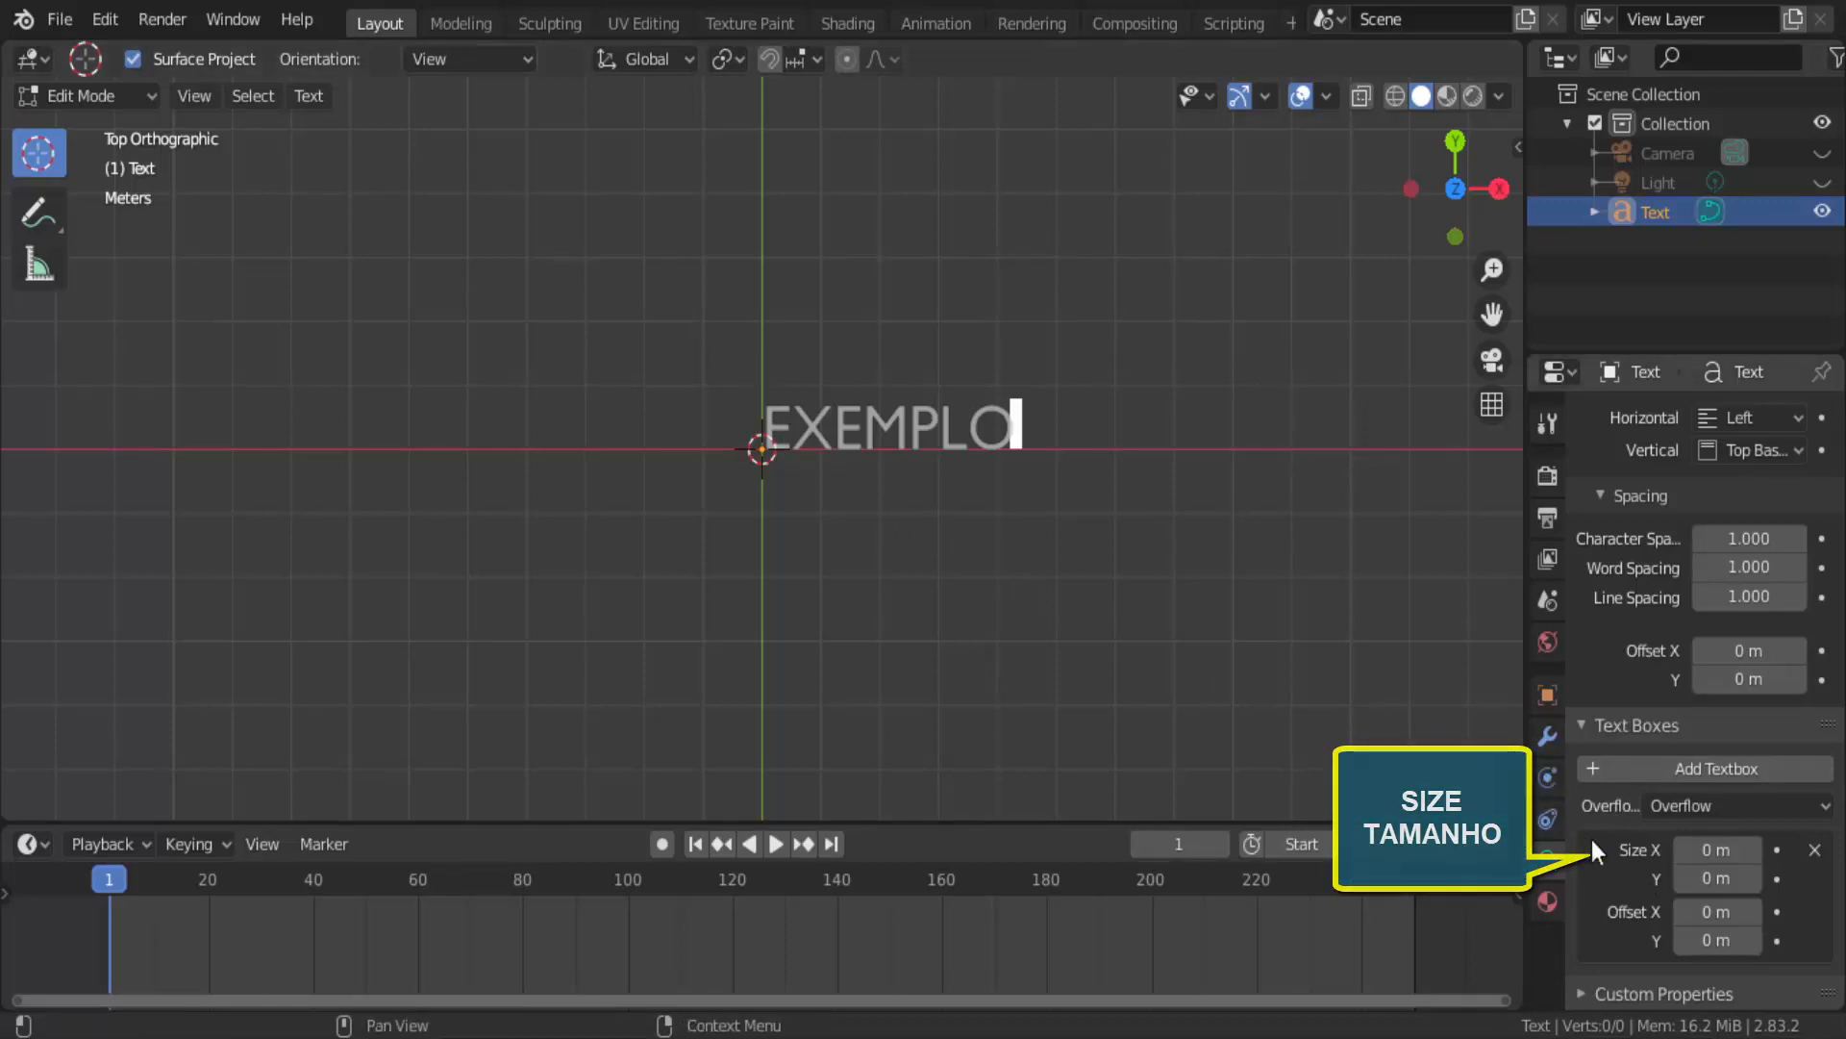
left_click(1746, 849)
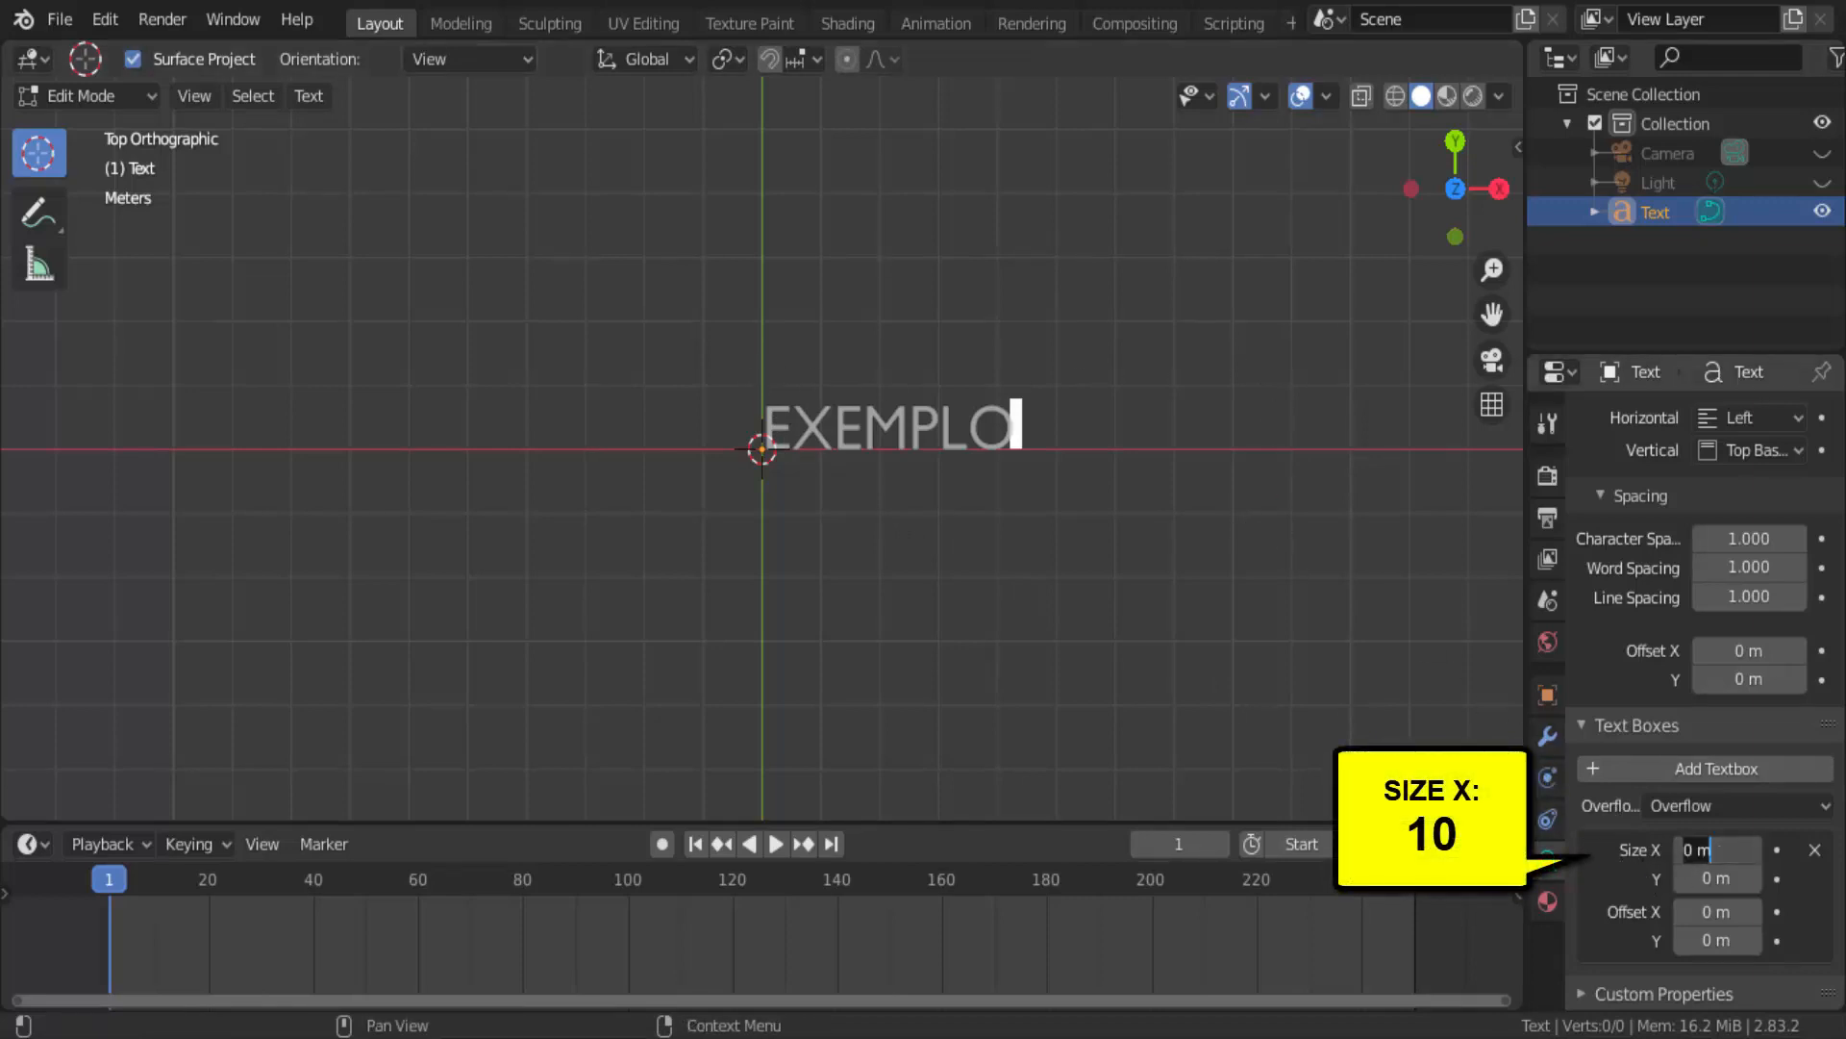
type("10")
key("Return")
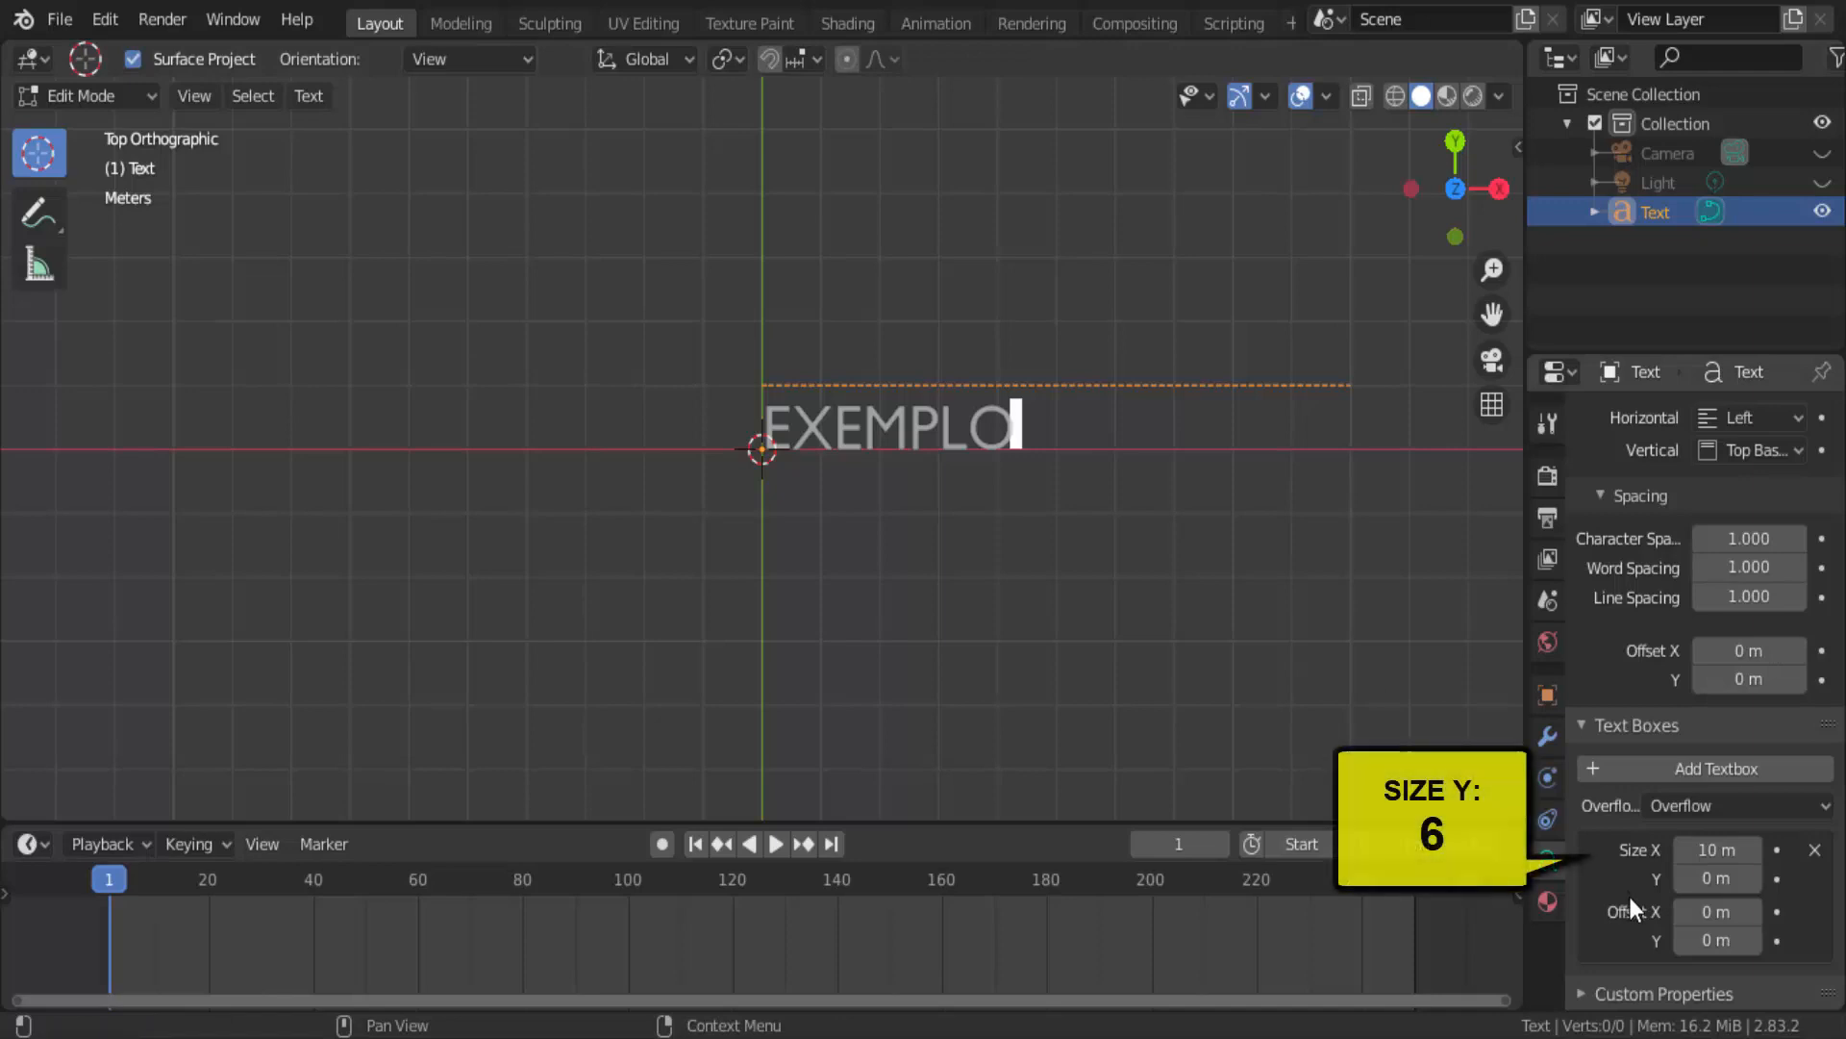
left_click(1700, 878)
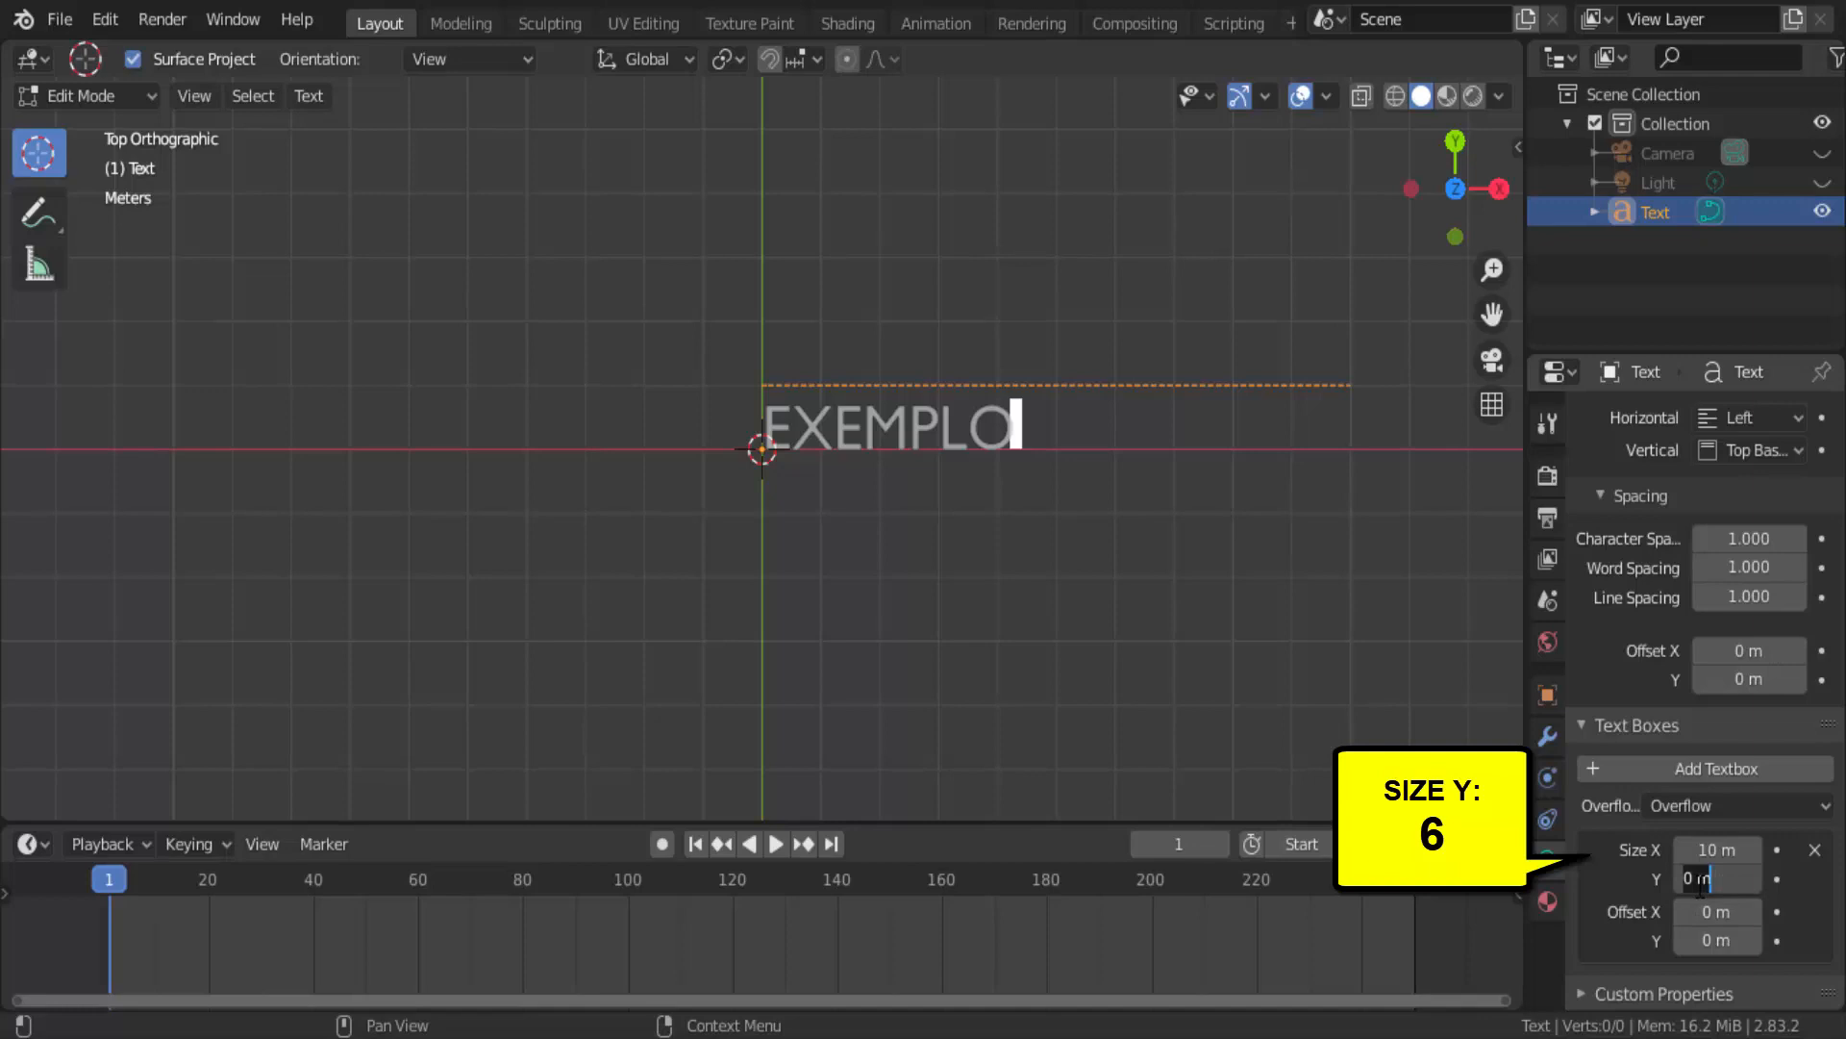
type("6")
key("Return")
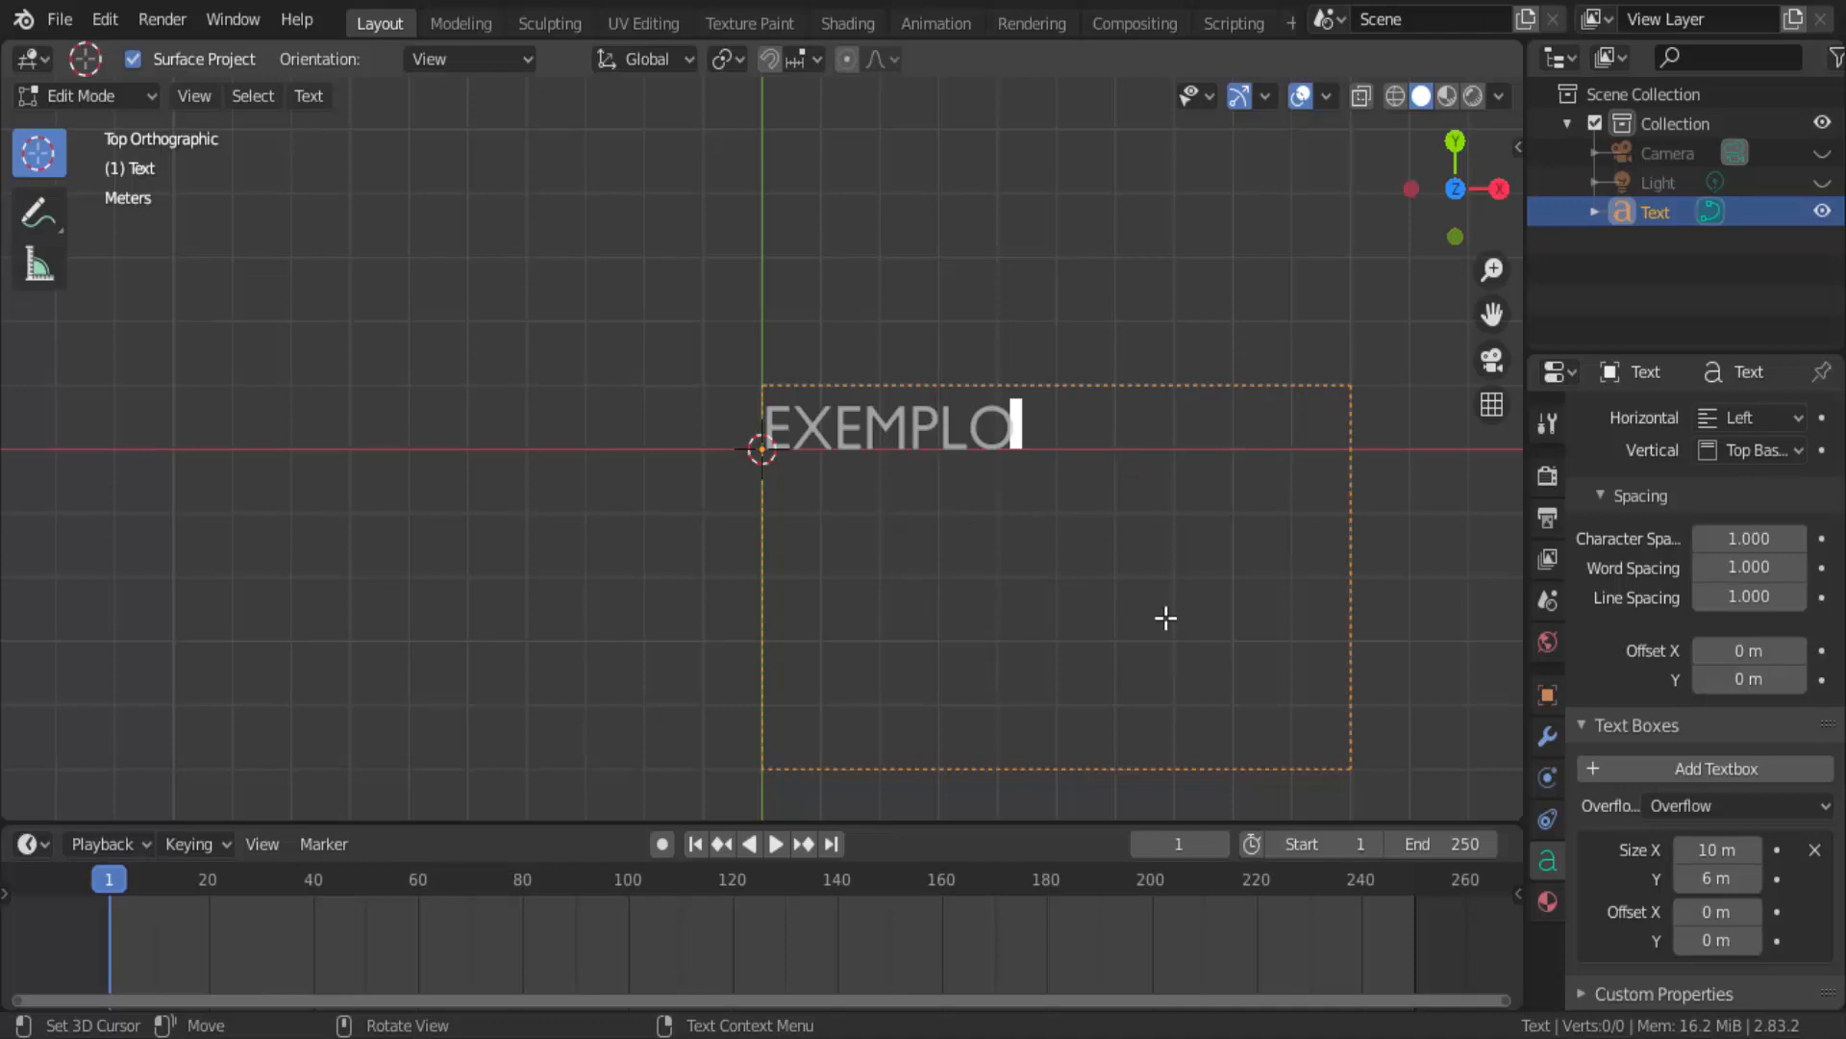
Try the Center and Right horizontal alignments on "EXEMPLO" within its text box, then restore Left alignment.
scroll(1627, 701, "up", 5)
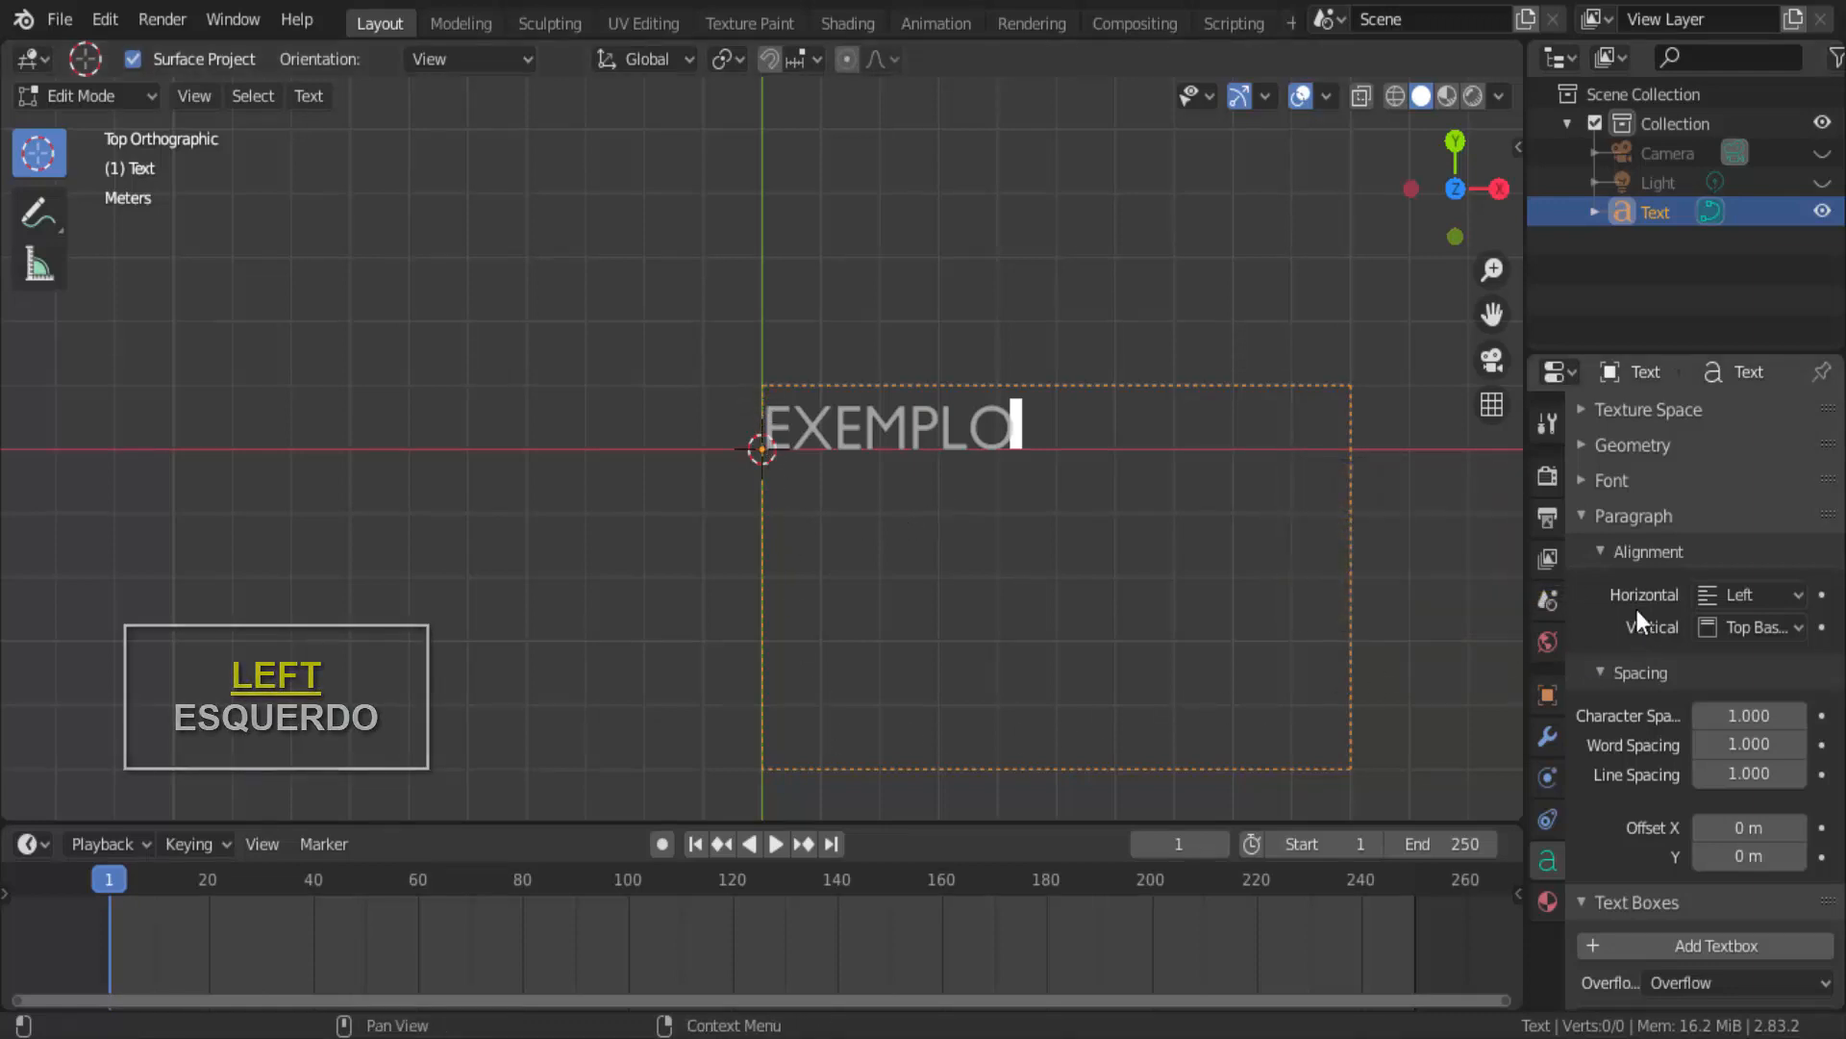
left_click(1802, 589)
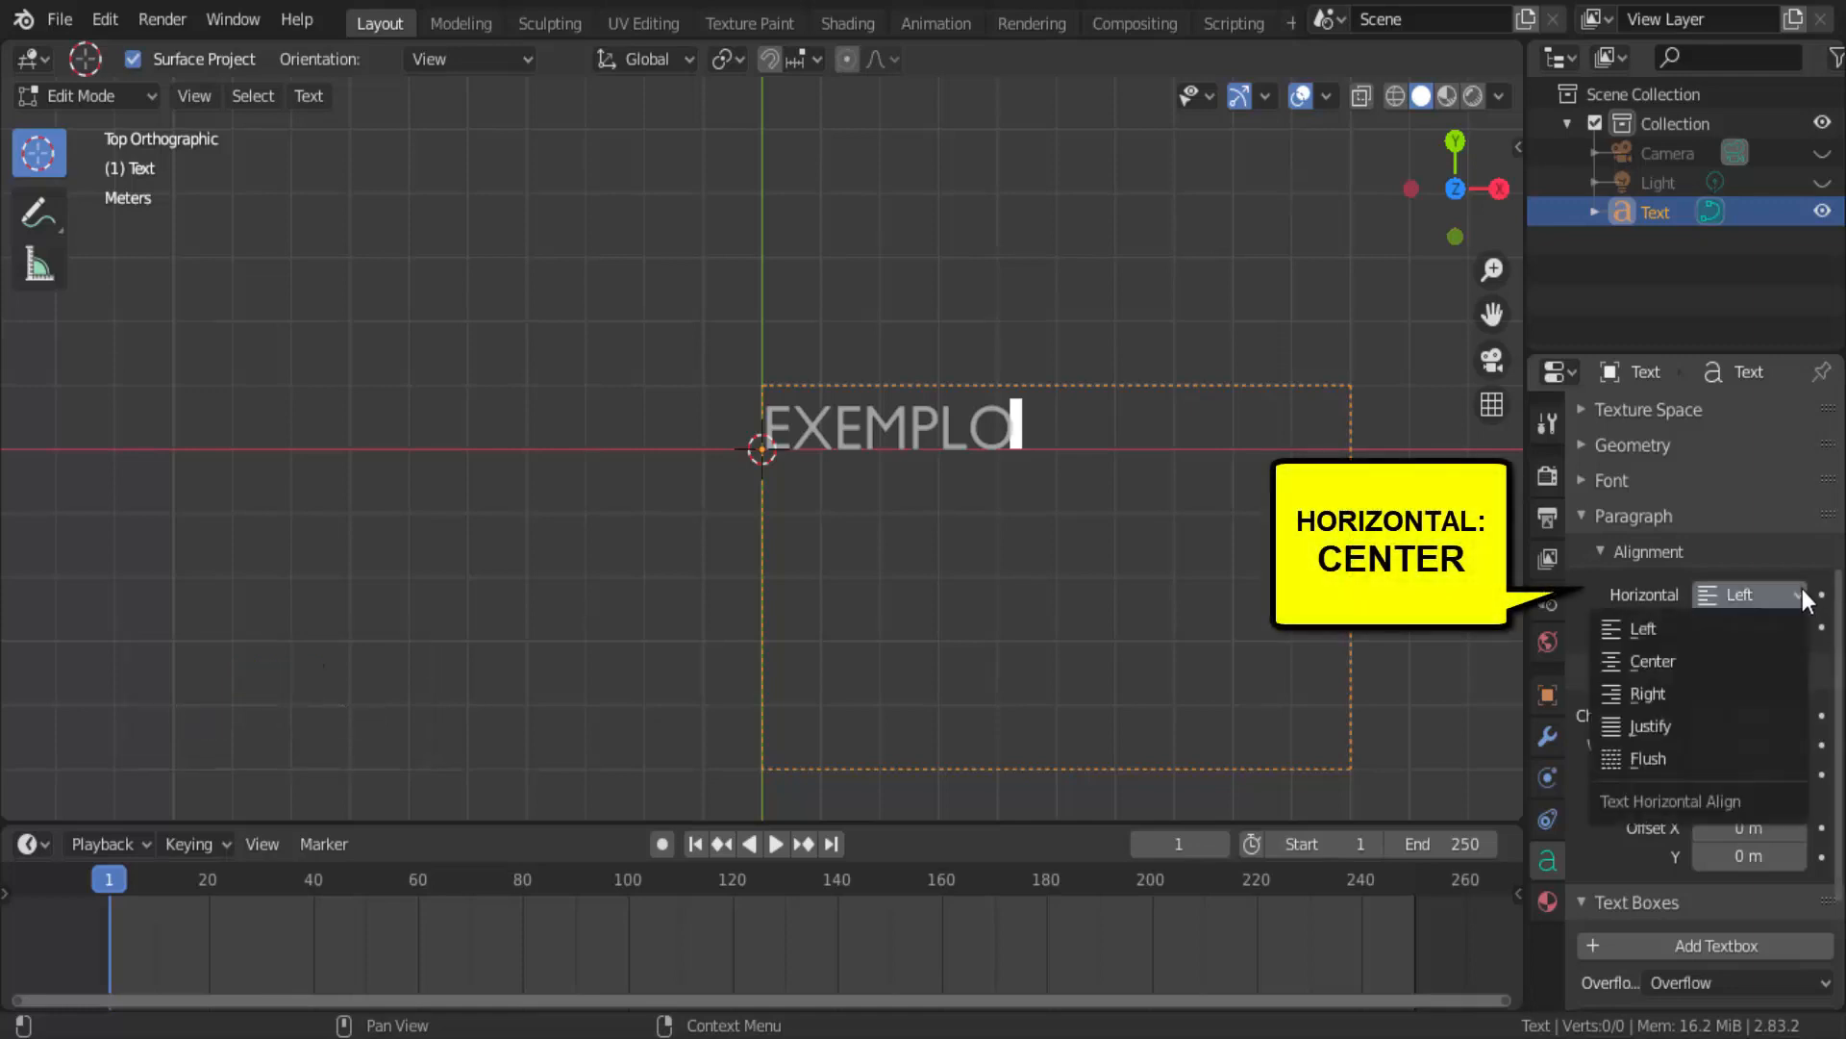
left_click(1706, 657)
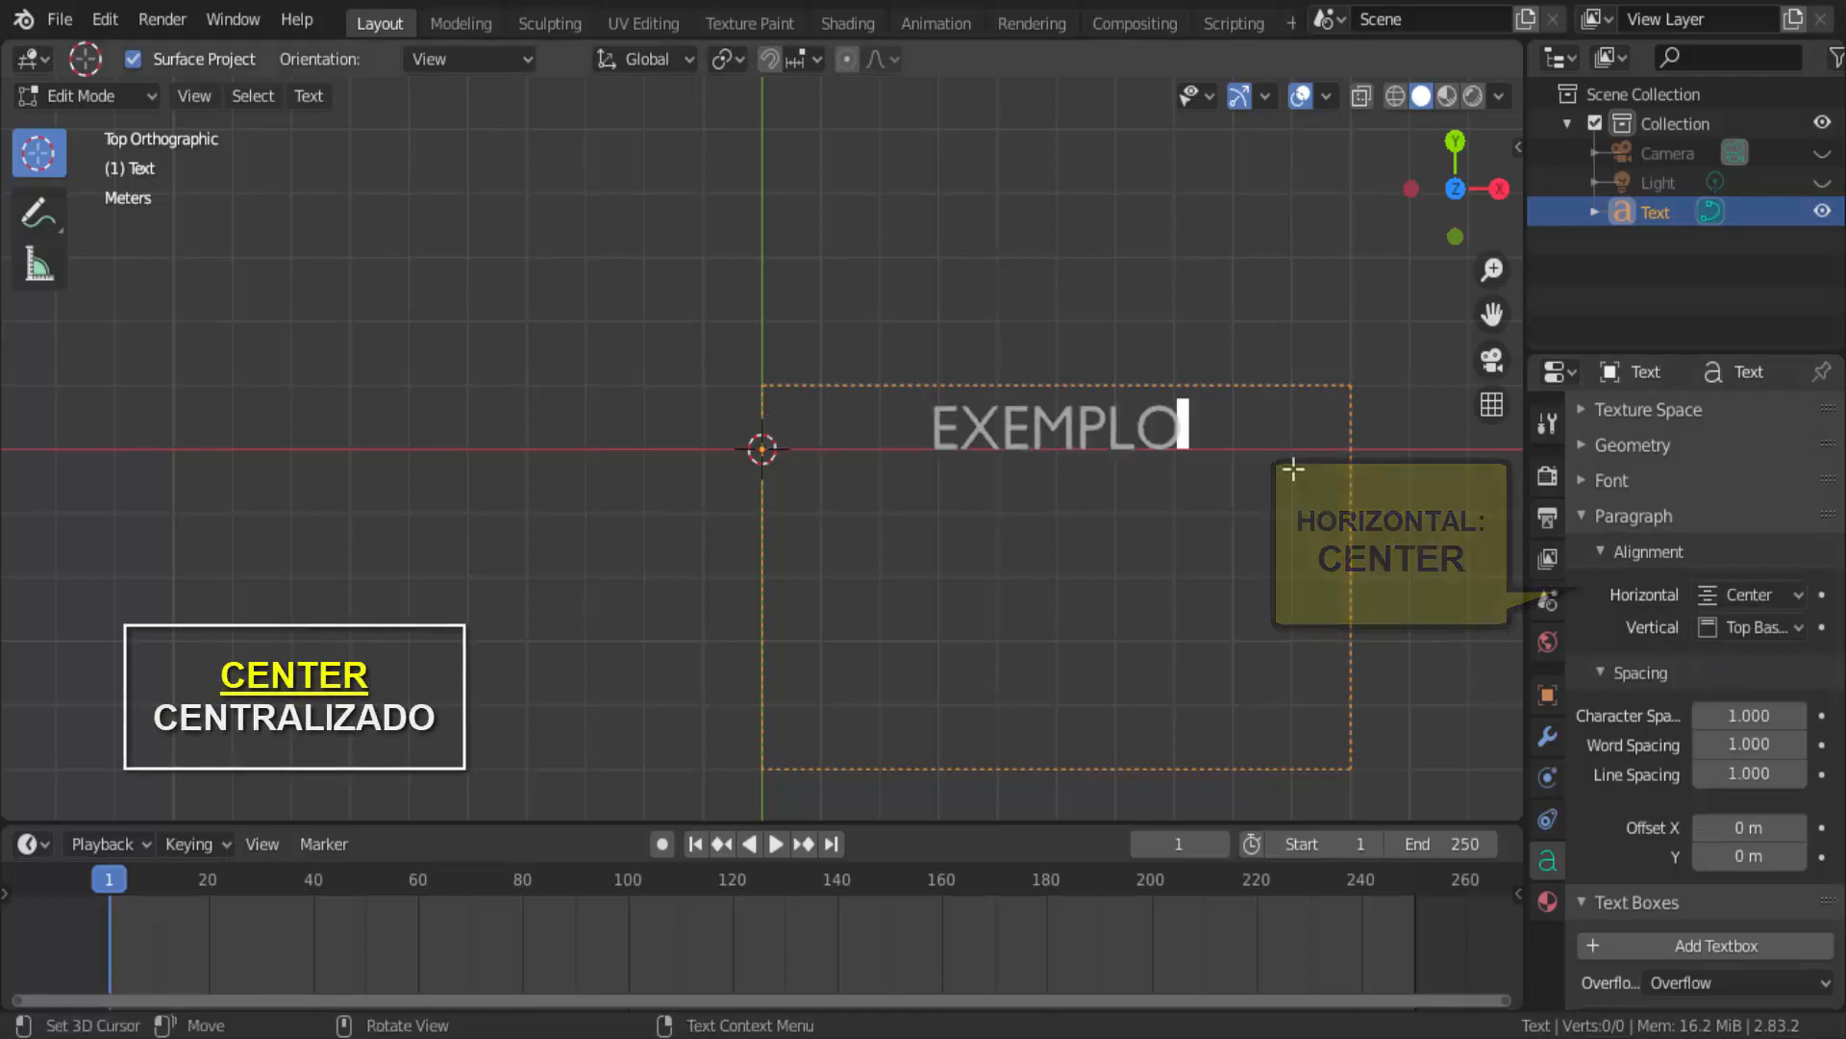
left_click(1757, 594)
left_click(1653, 685)
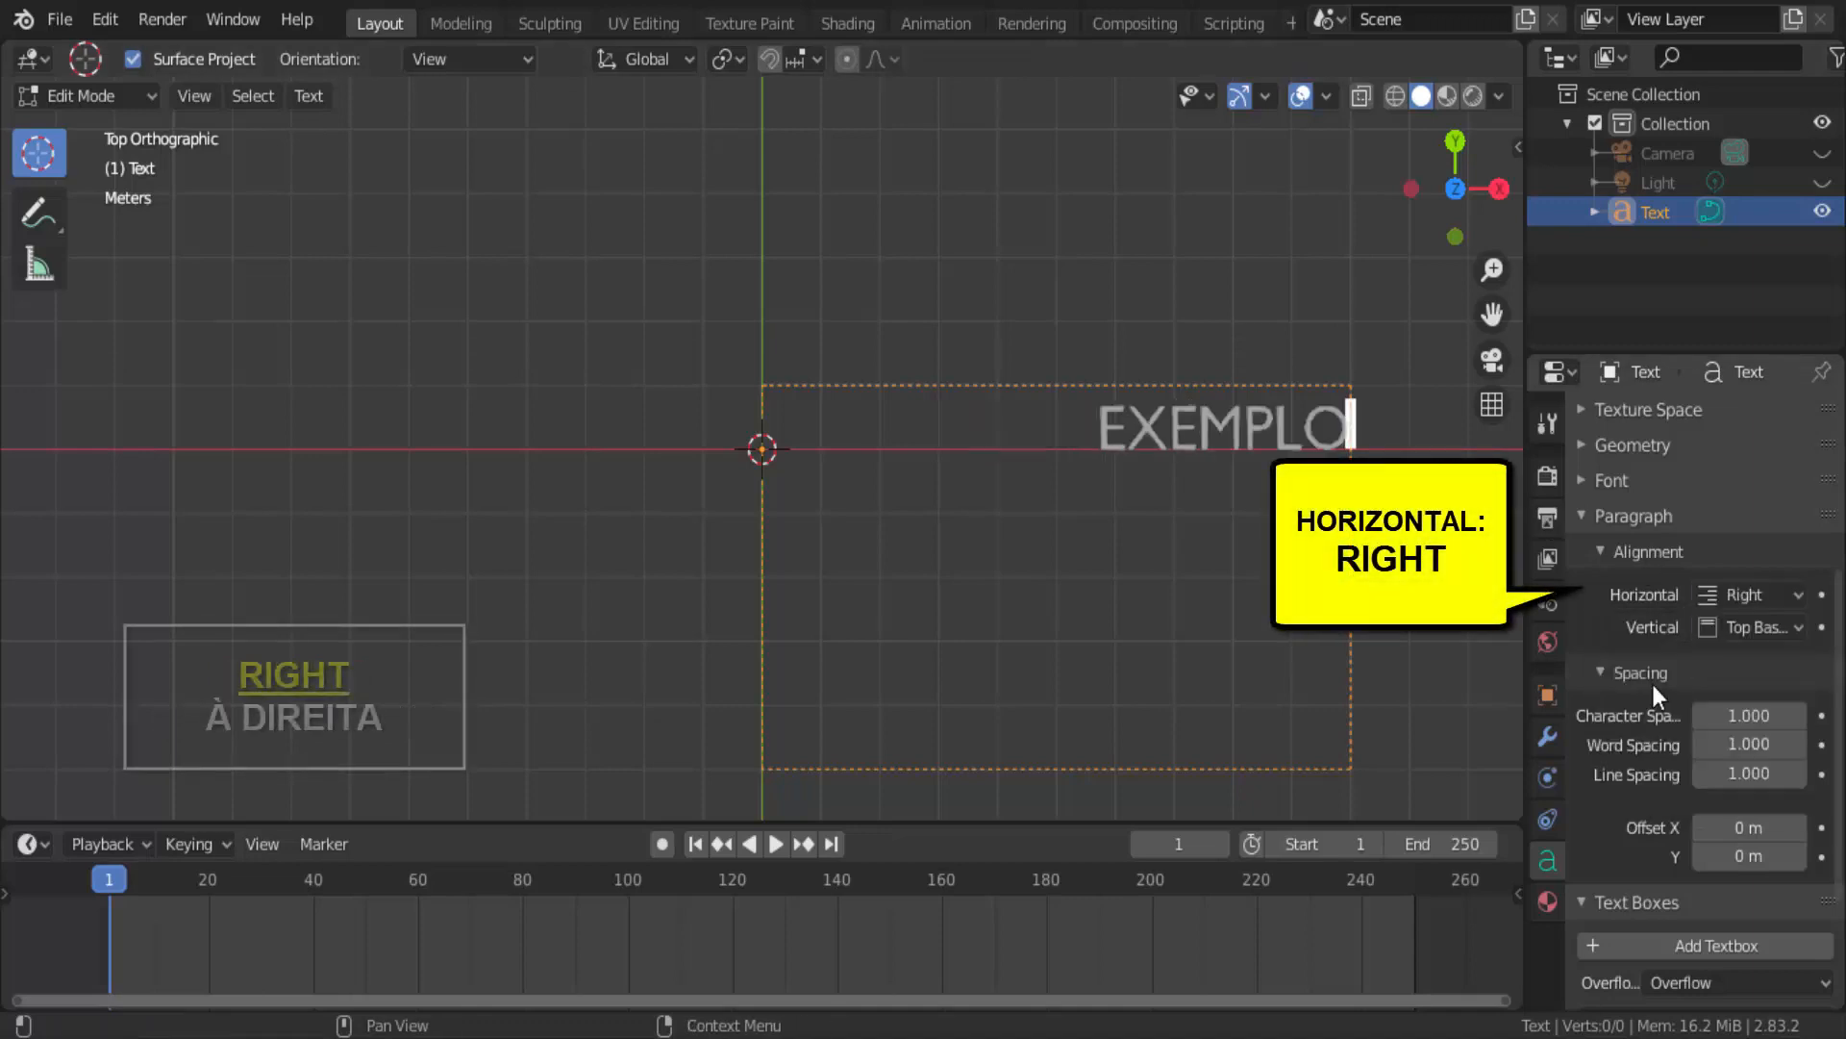
left_click(1723, 595)
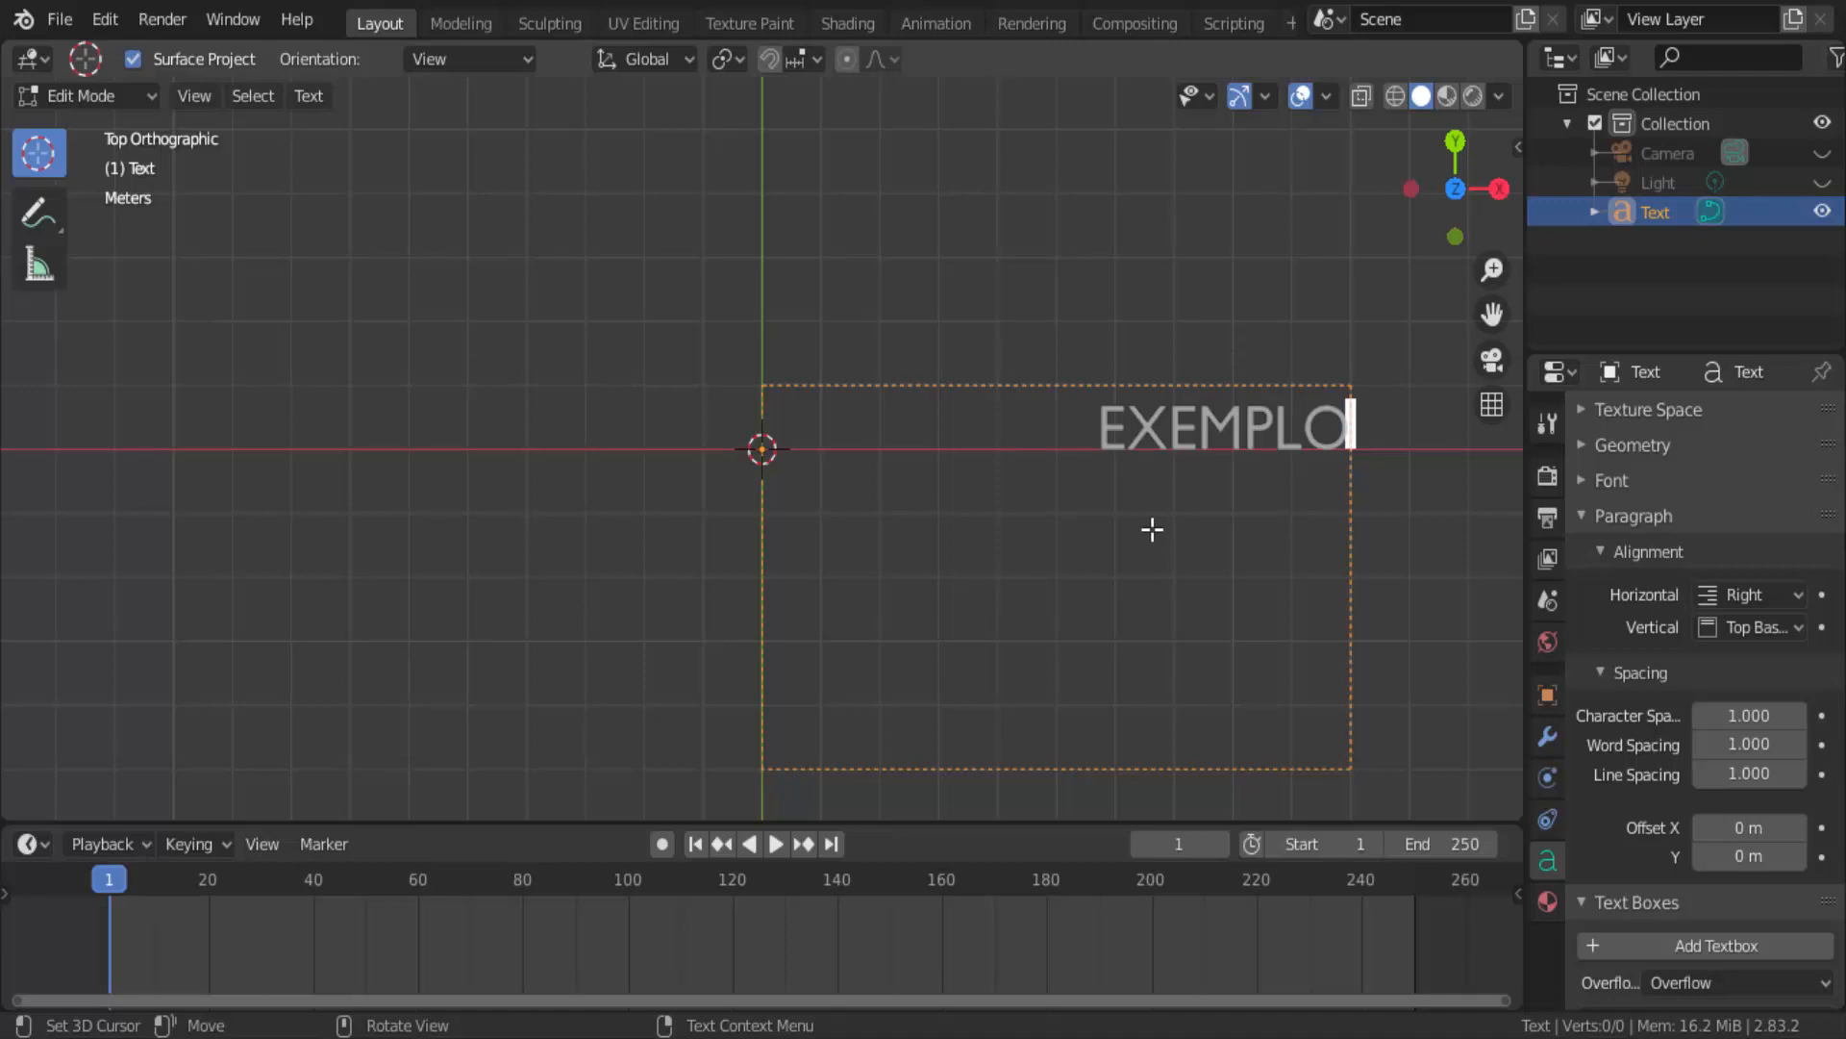
left_click(1733, 592)
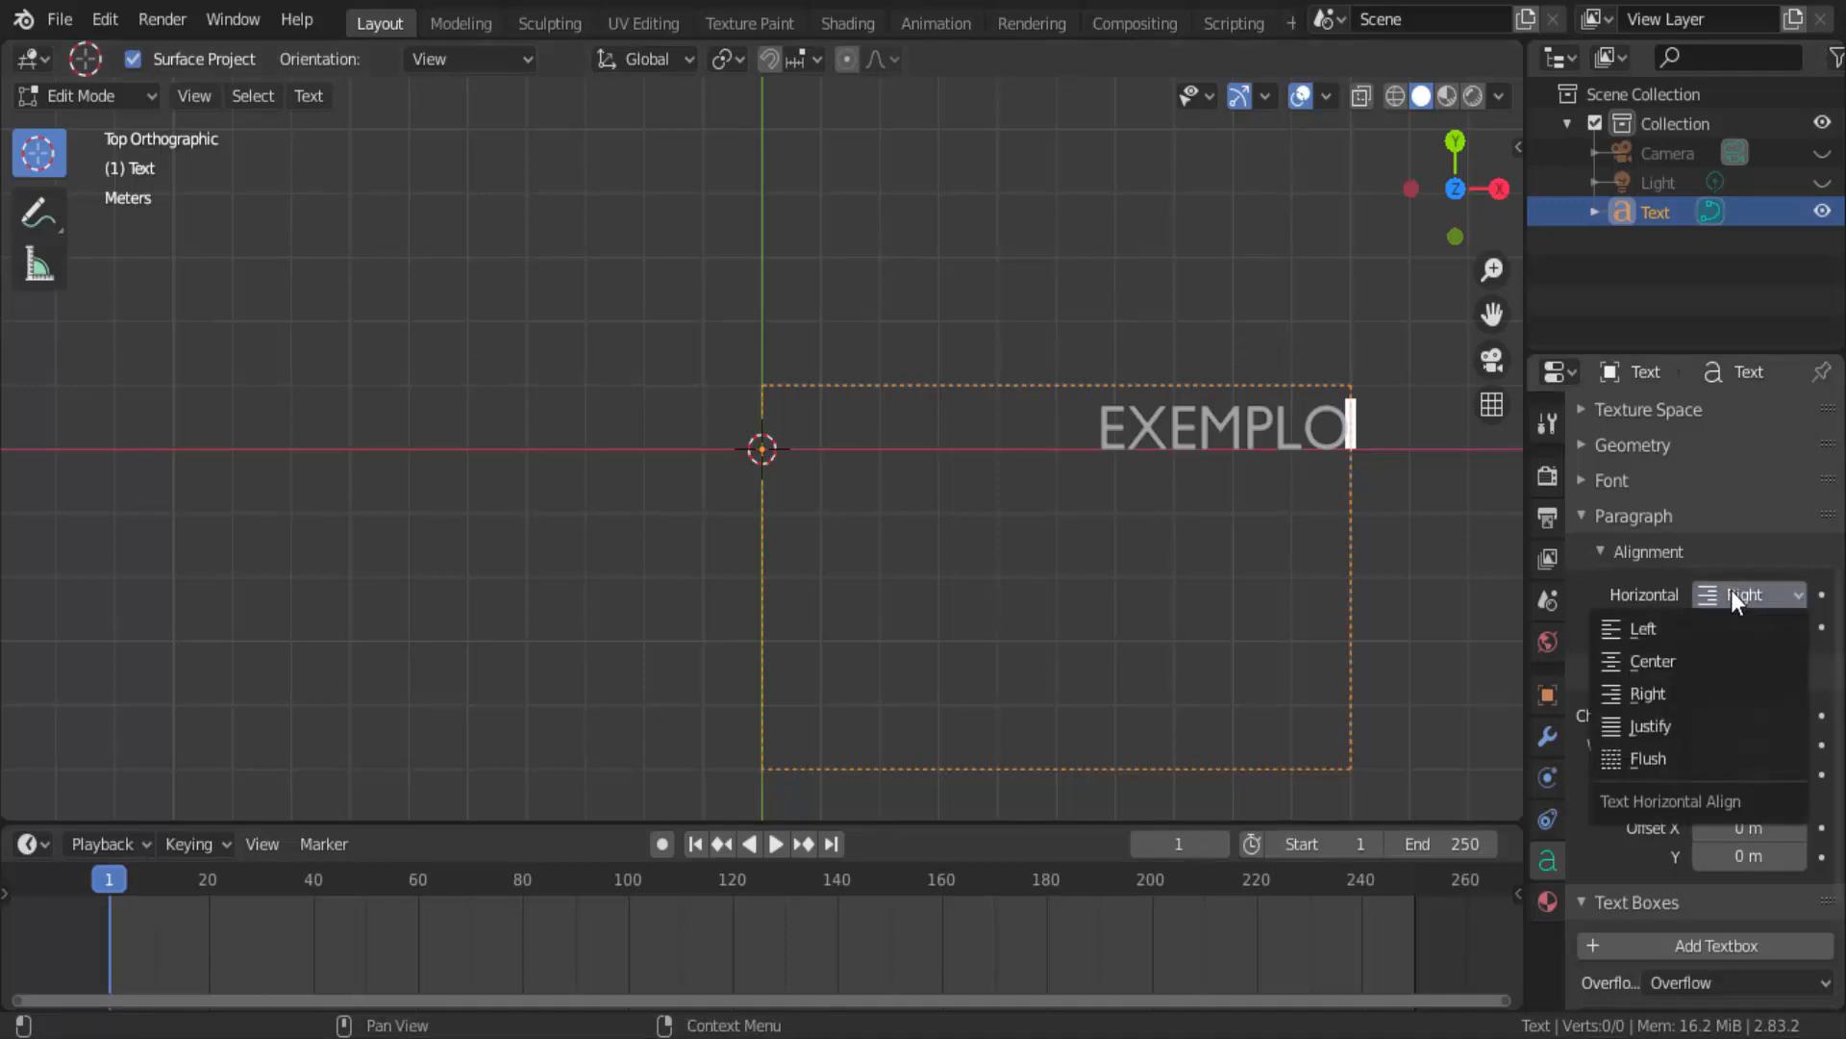
left_click(1675, 629)
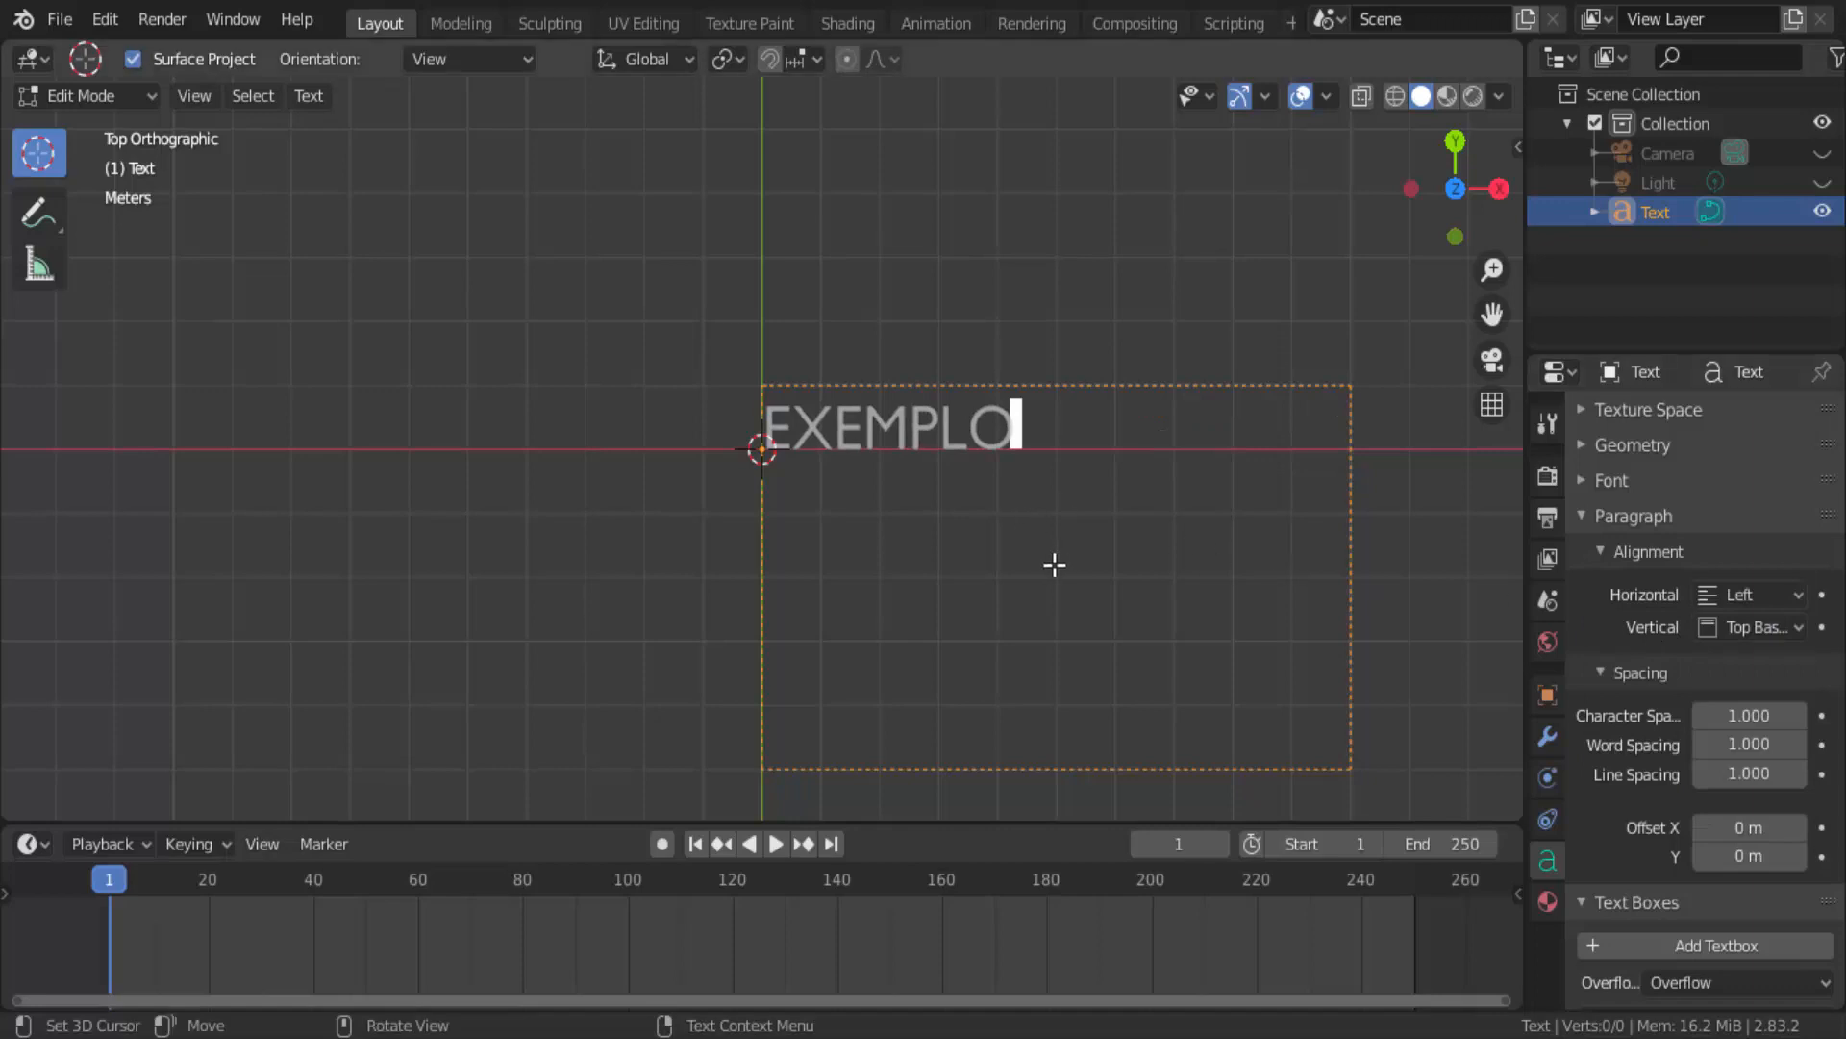
Extend the text to read "EXEMPLO DE RECURSOS DE CAIXA DE TEXTO NO BLENDER".
type("DE RECU")
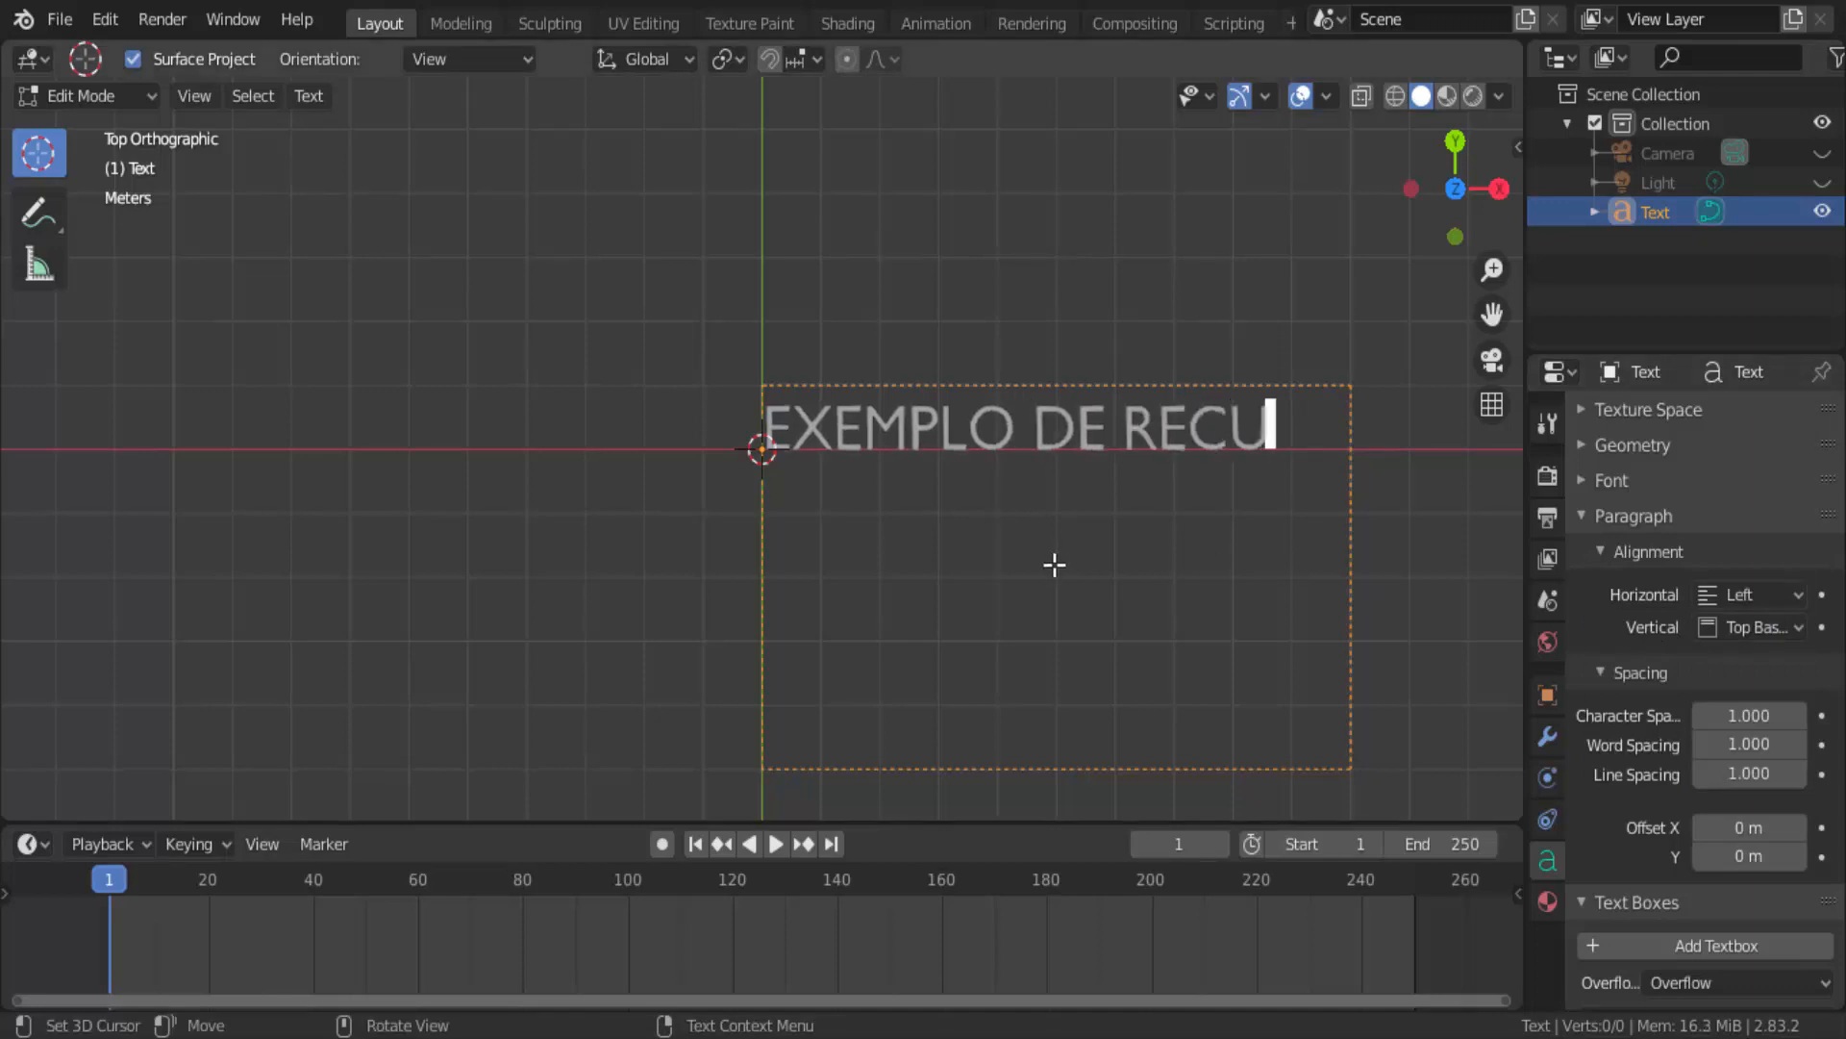
type("RSOS")
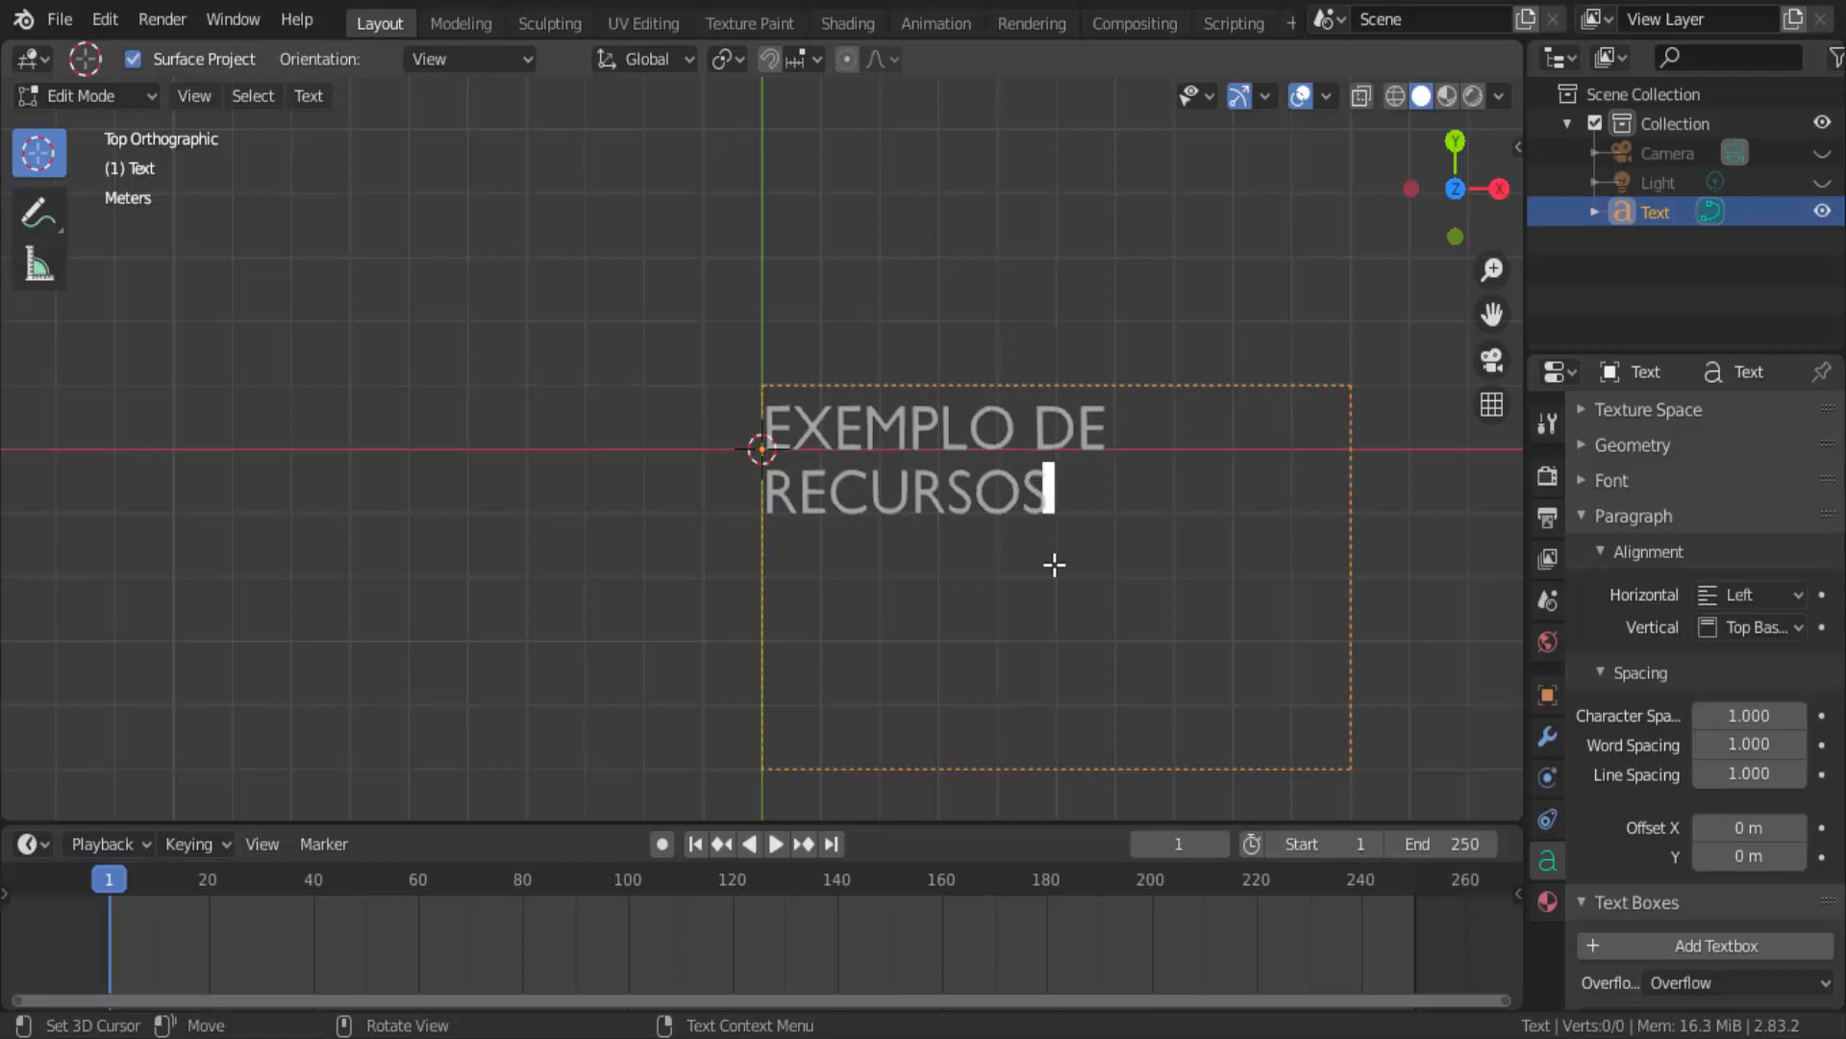
type(" DE CAIXA")
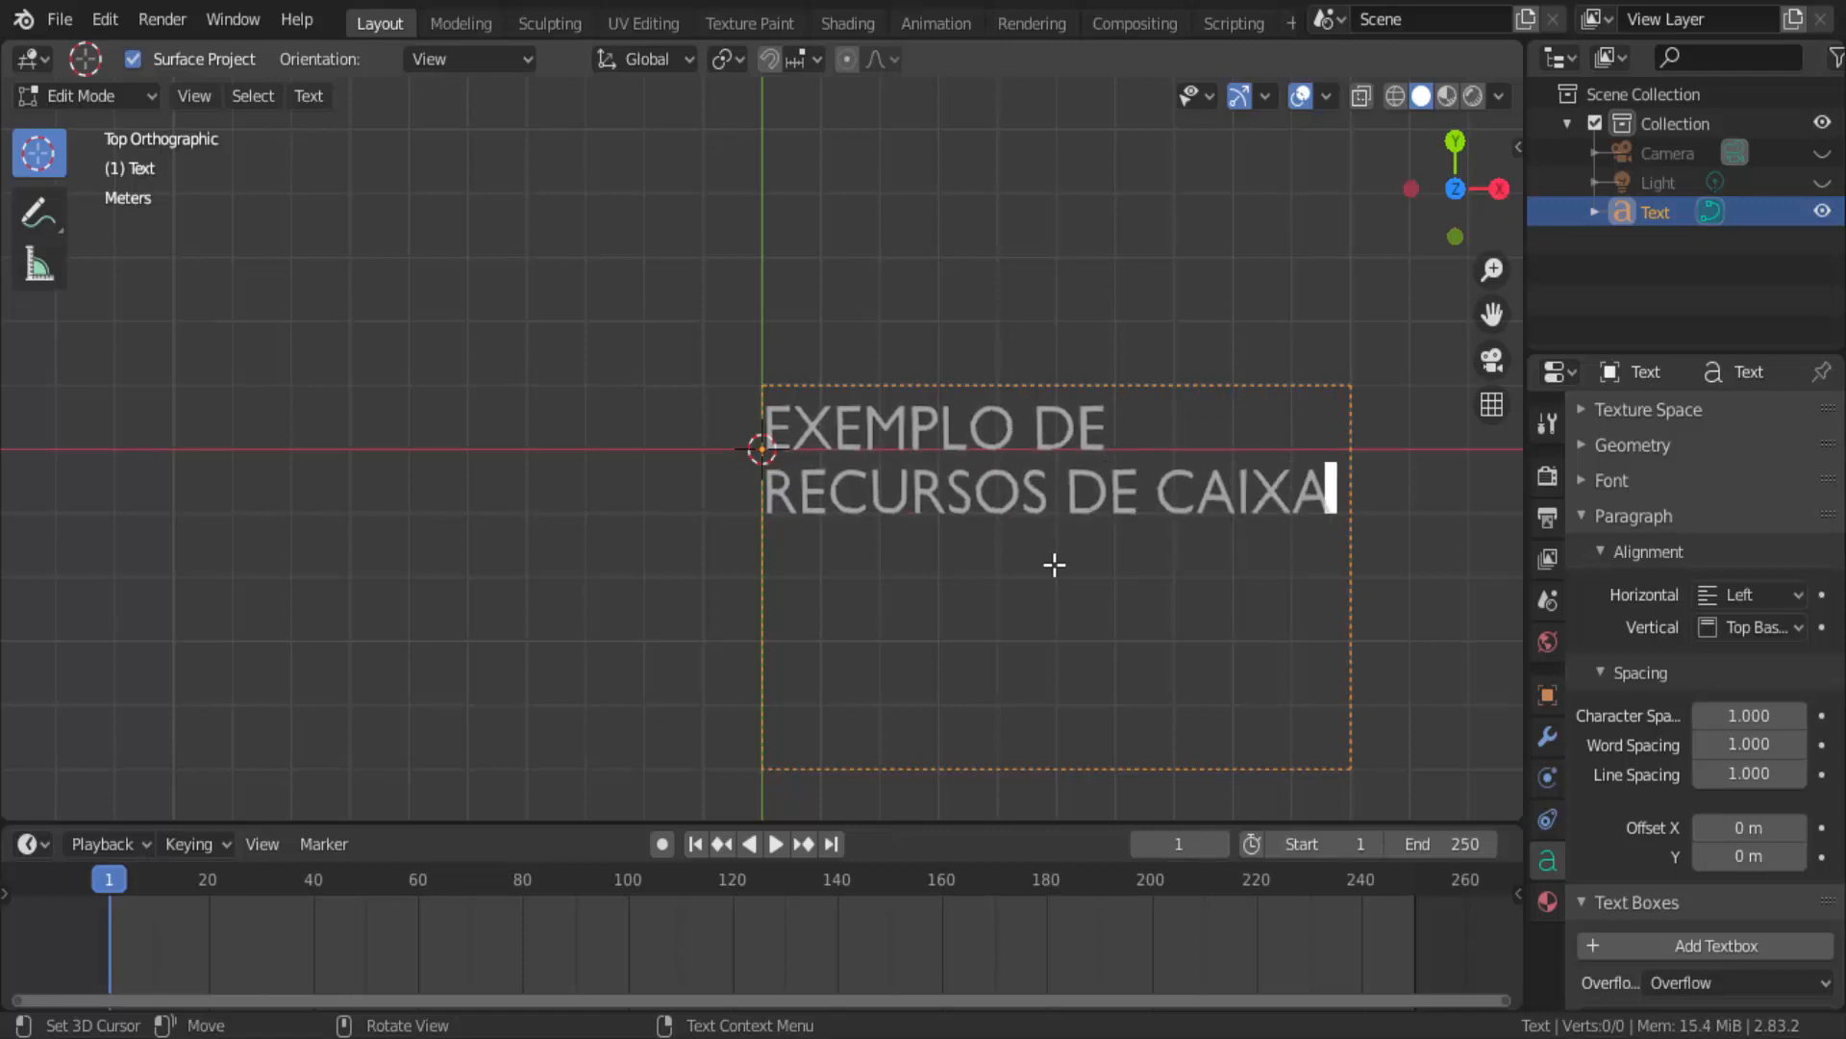
type(" DE TEXTO")
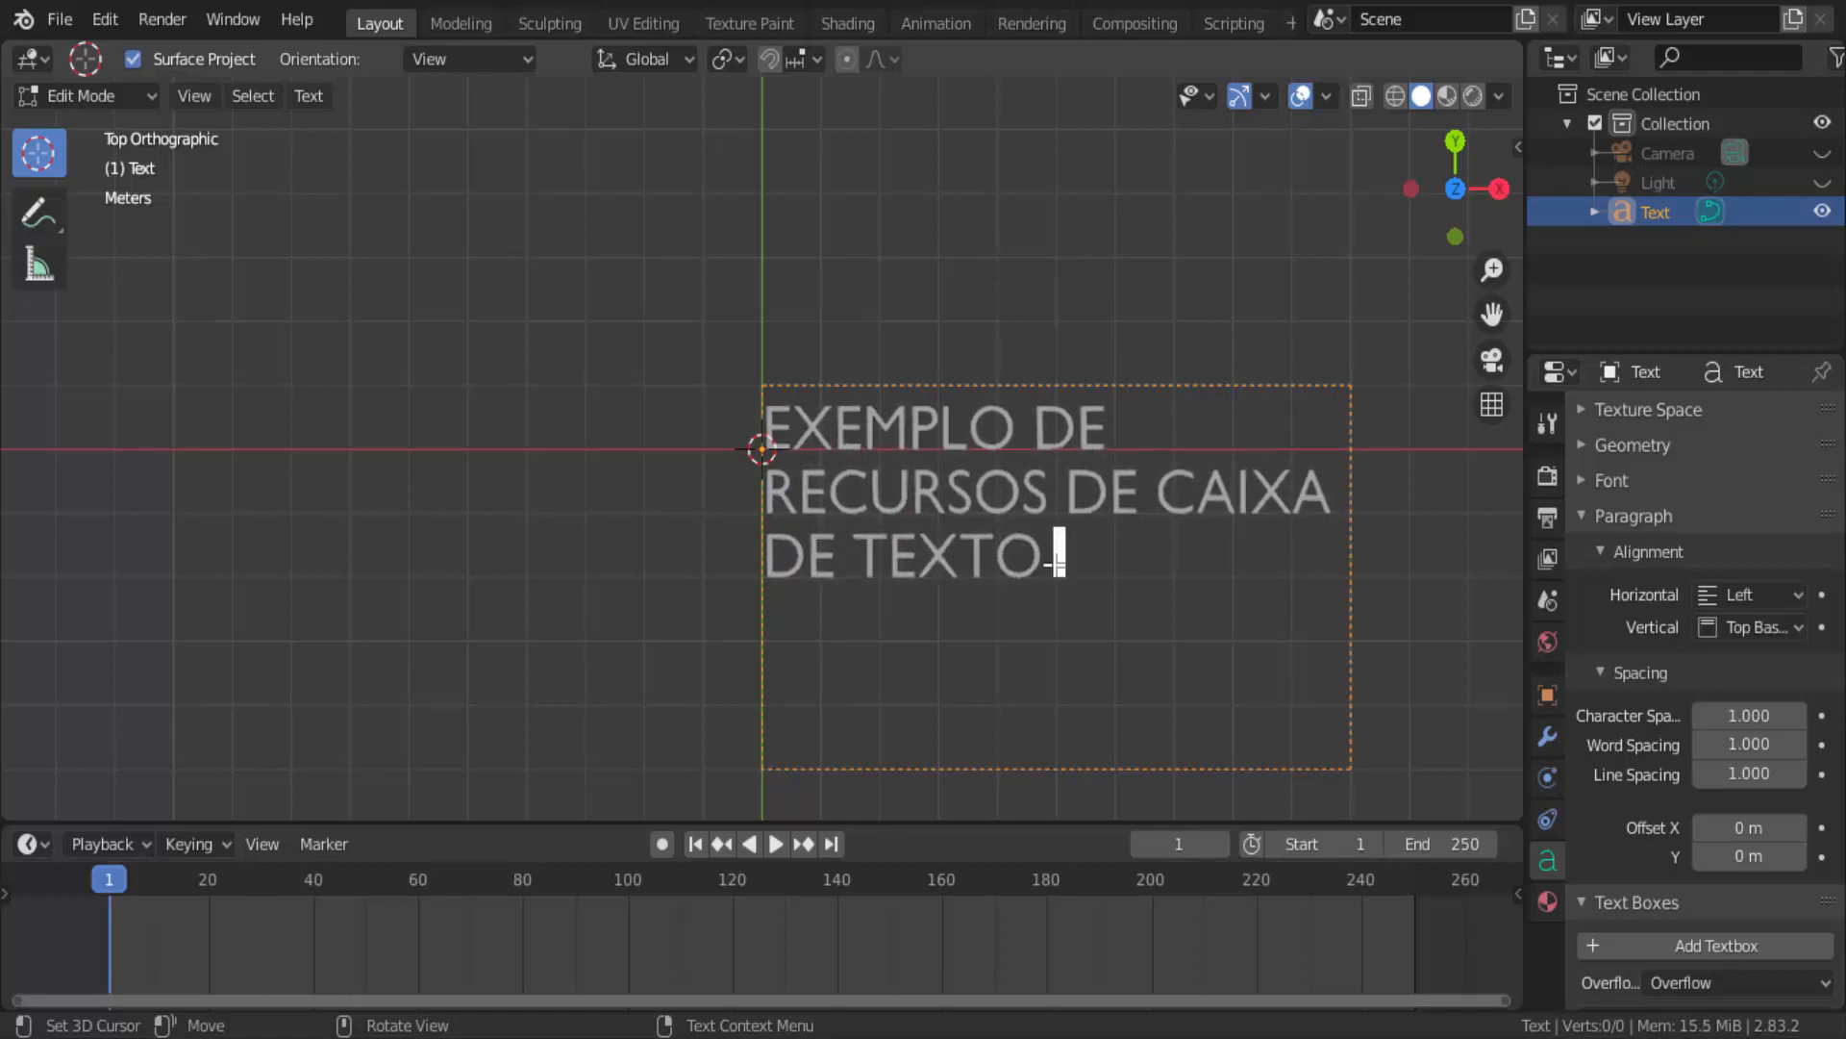
type(" NO BLENDER")
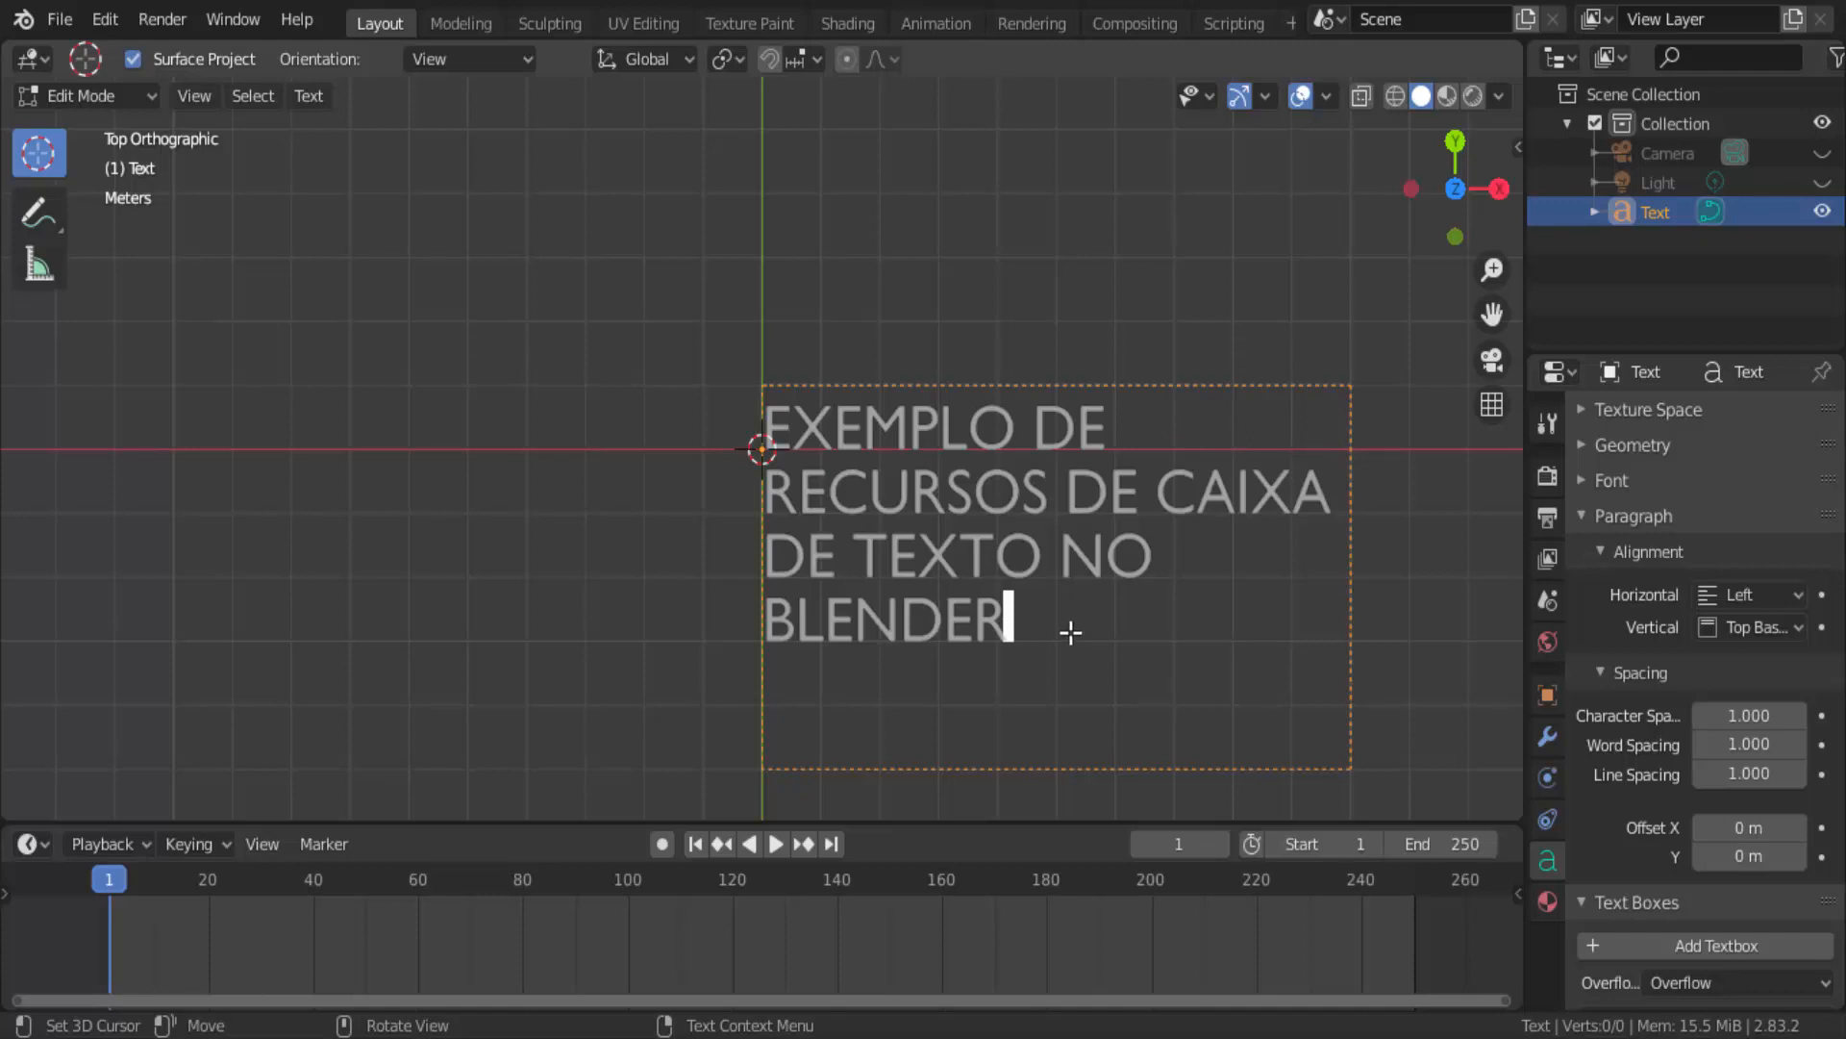
Try the Justify and Flush horizontal alignments on the multi-line text and return it to Left.
left_click(1702, 600)
left_click(1678, 724)
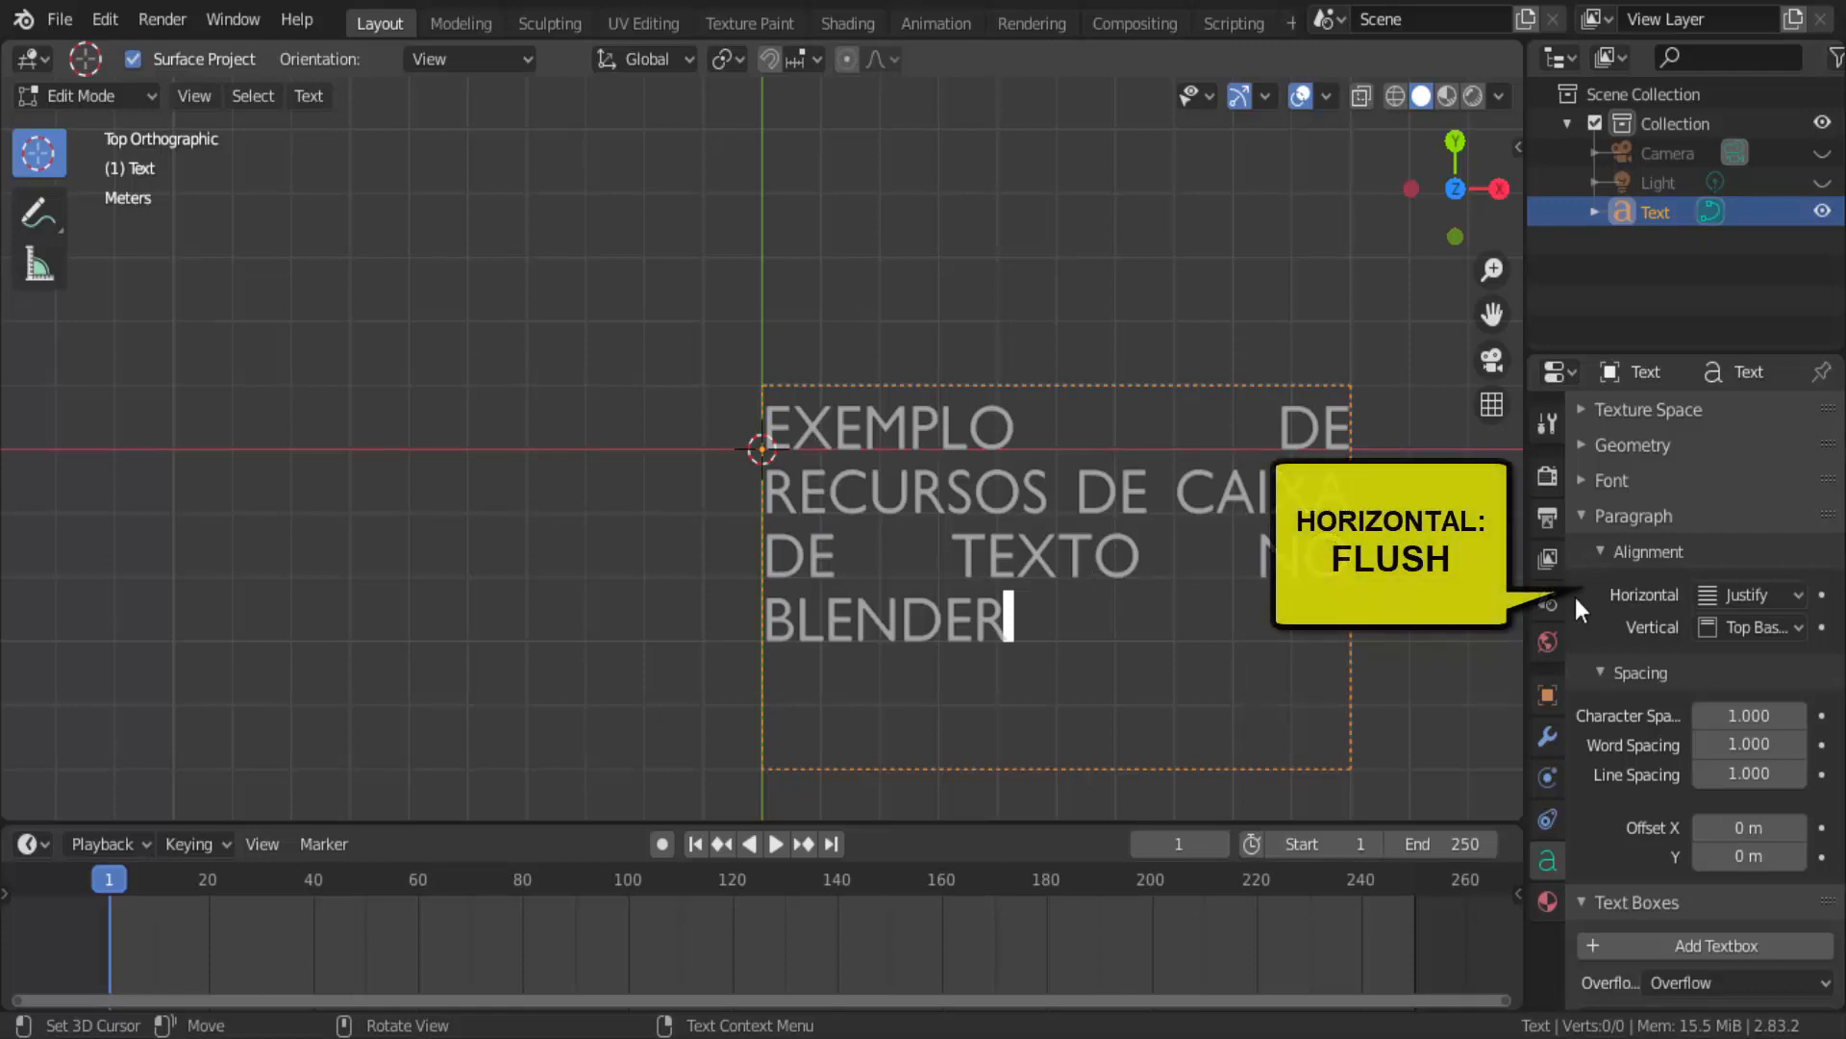
left_click(1745, 594)
left_click(1744, 617)
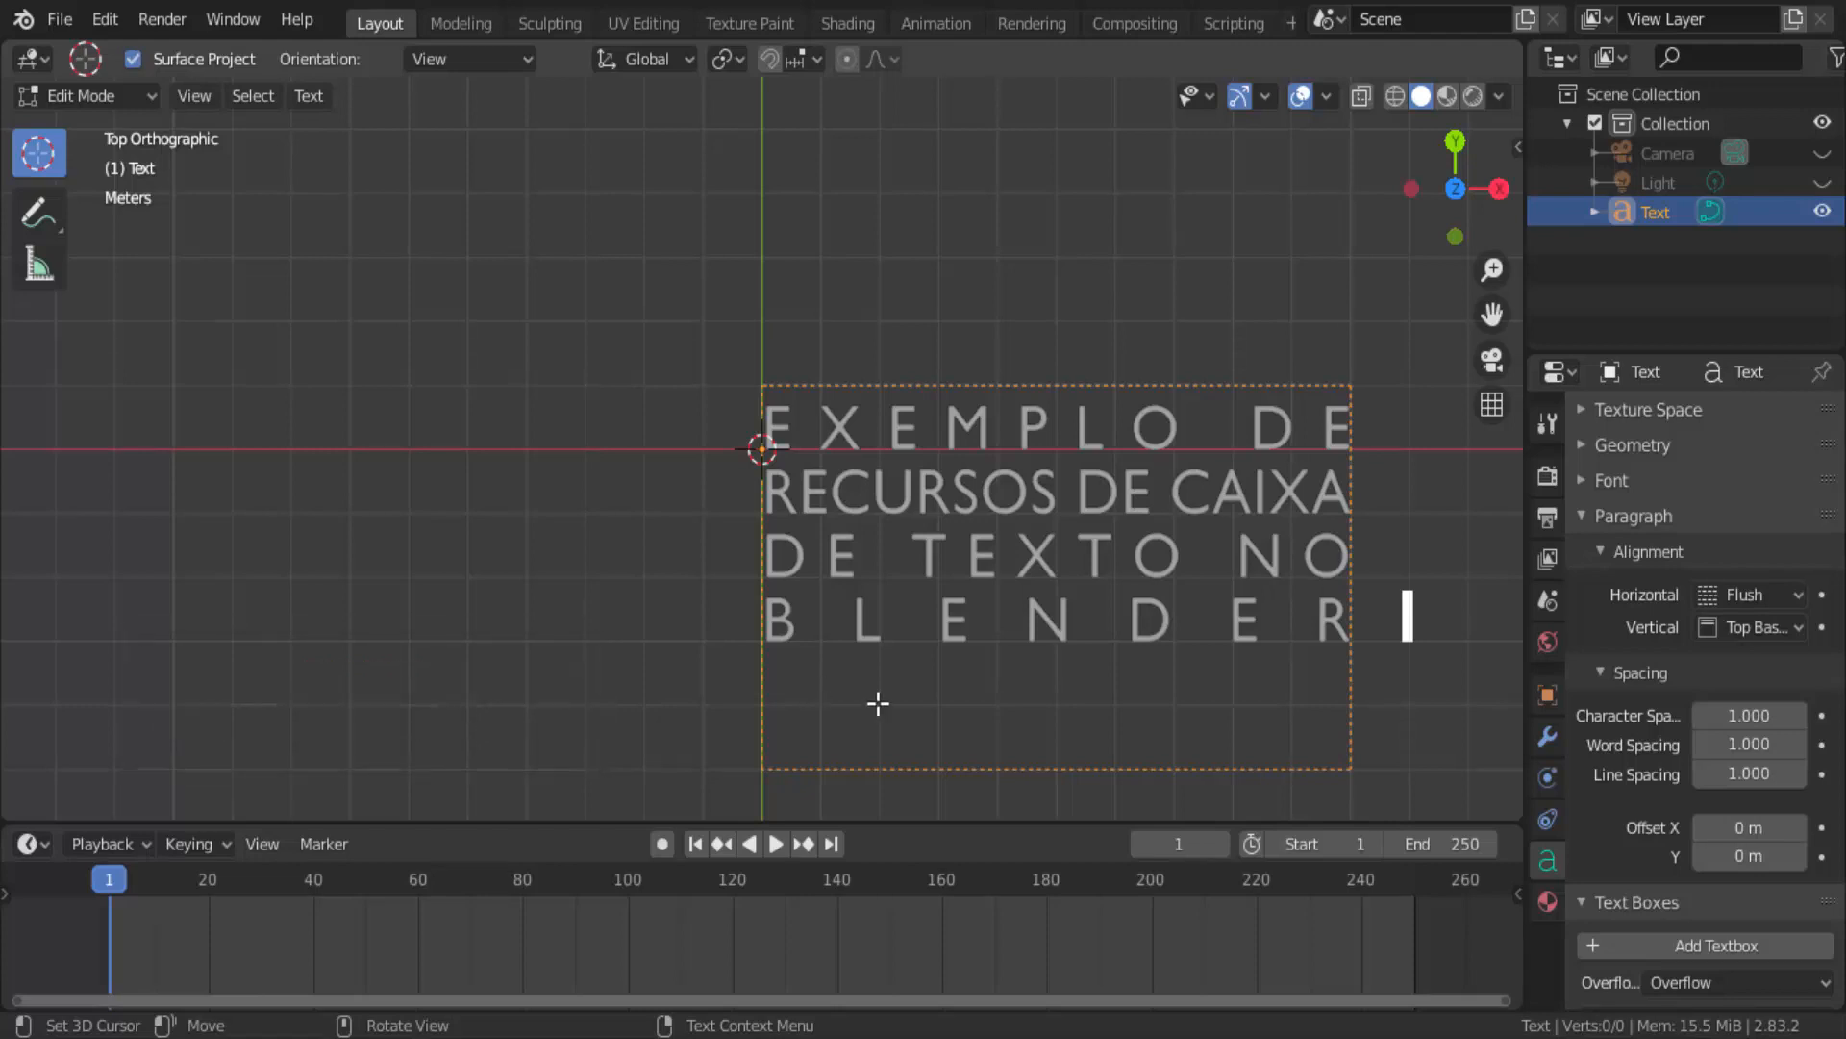
left_click(1727, 596)
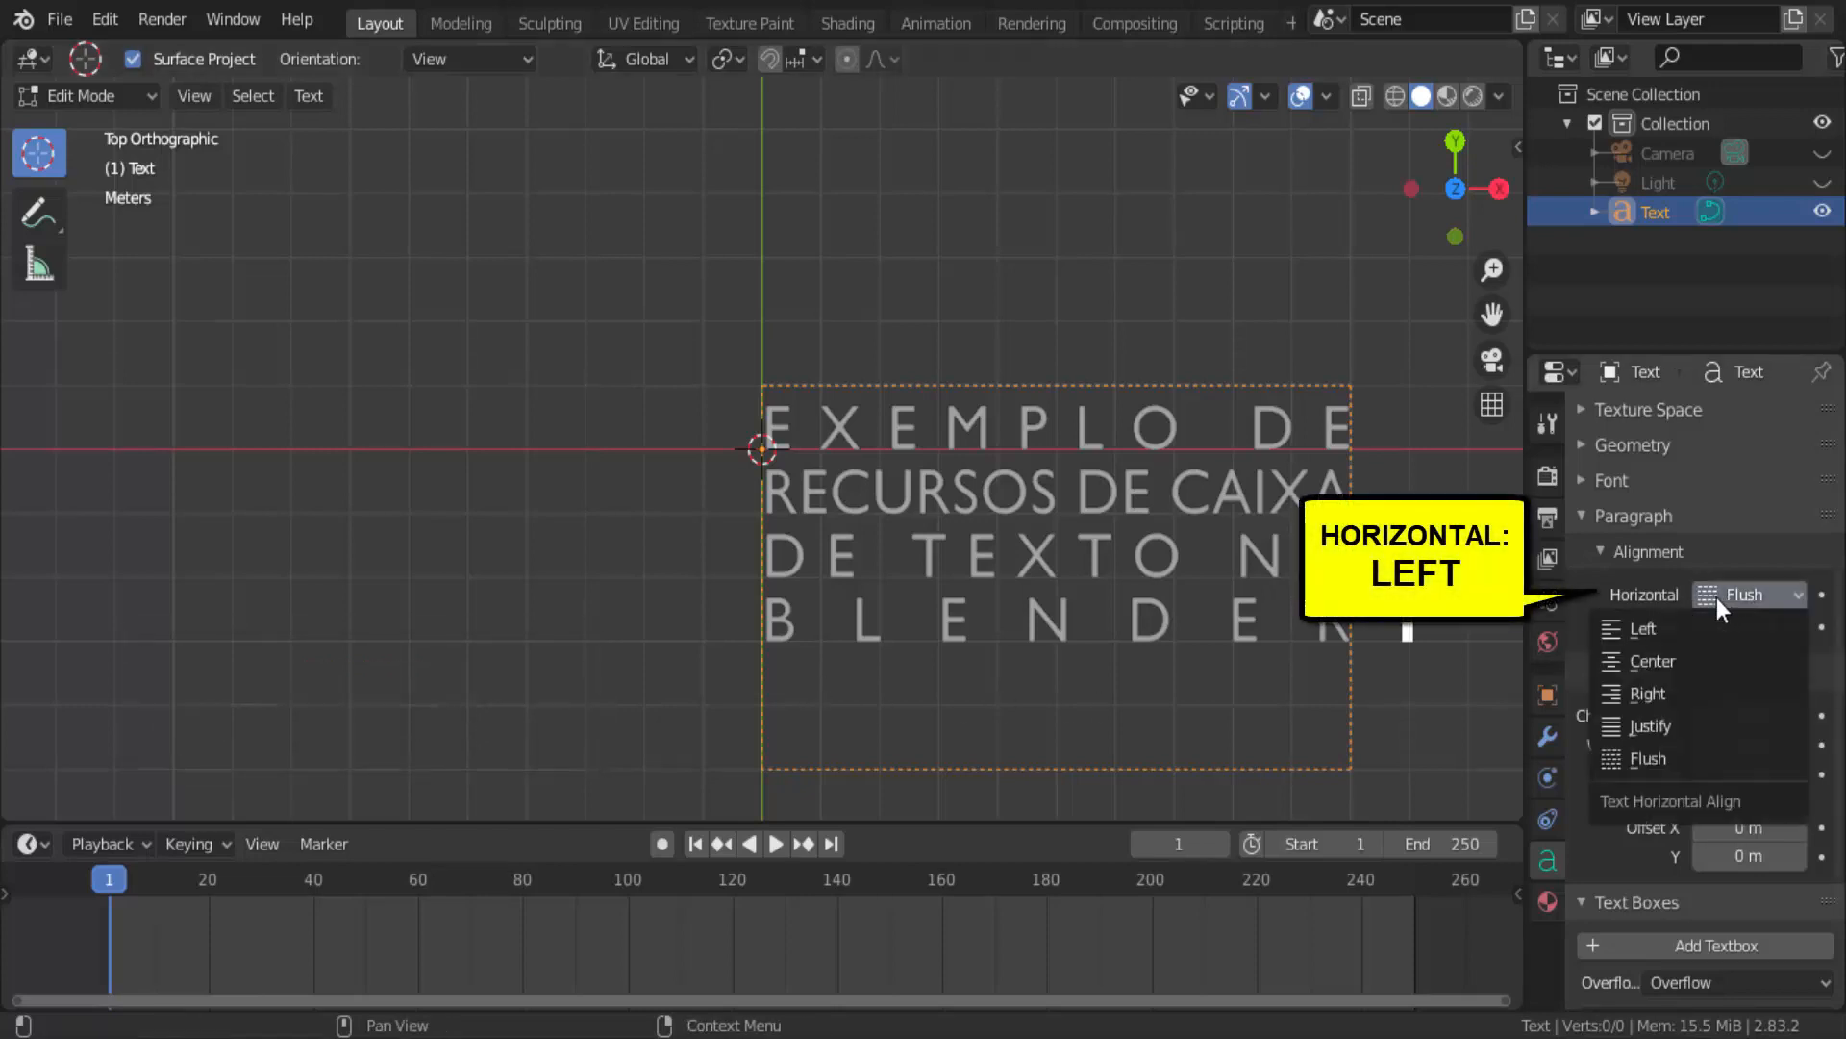
left_click(1668, 627)
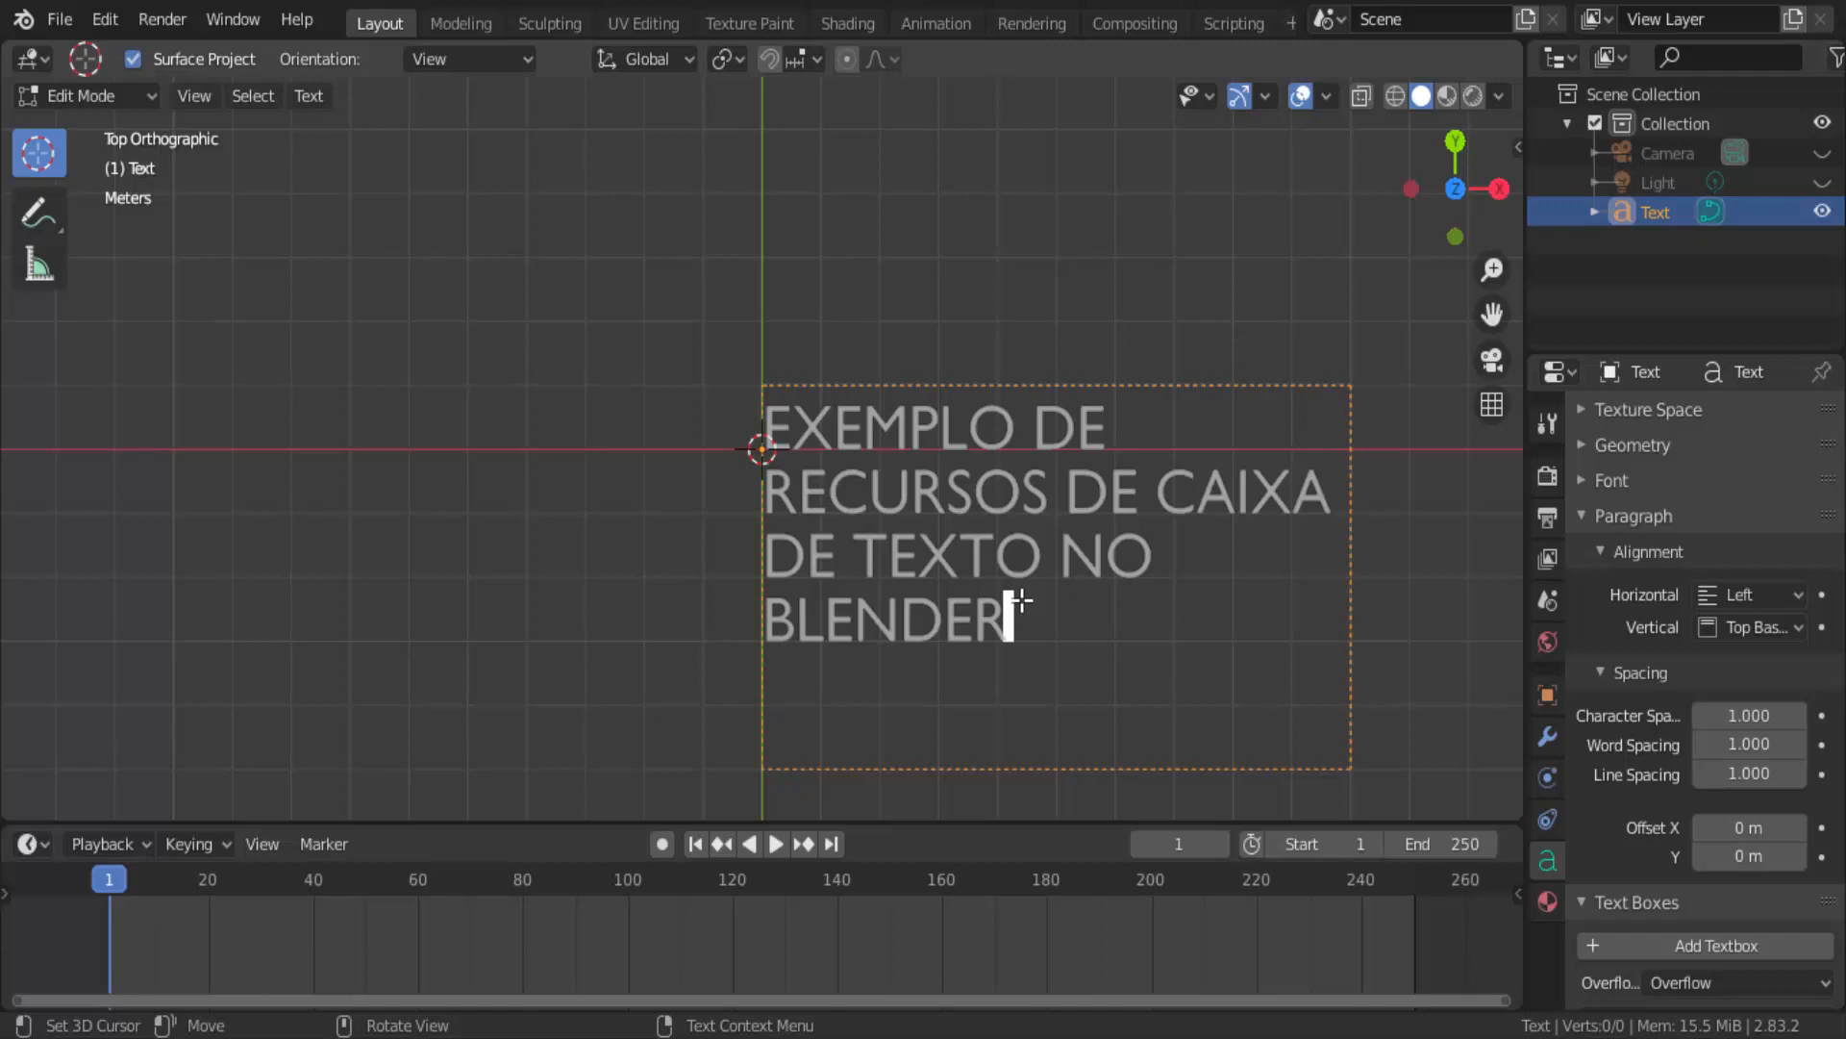
Extrude the text "EXEMPLO DE RECURSOS DE CAIXA DE TEXTO NO BLENDER" to 0.27 m in its geometry settings.
left_click_drag(1450, 197, 1373, 273)
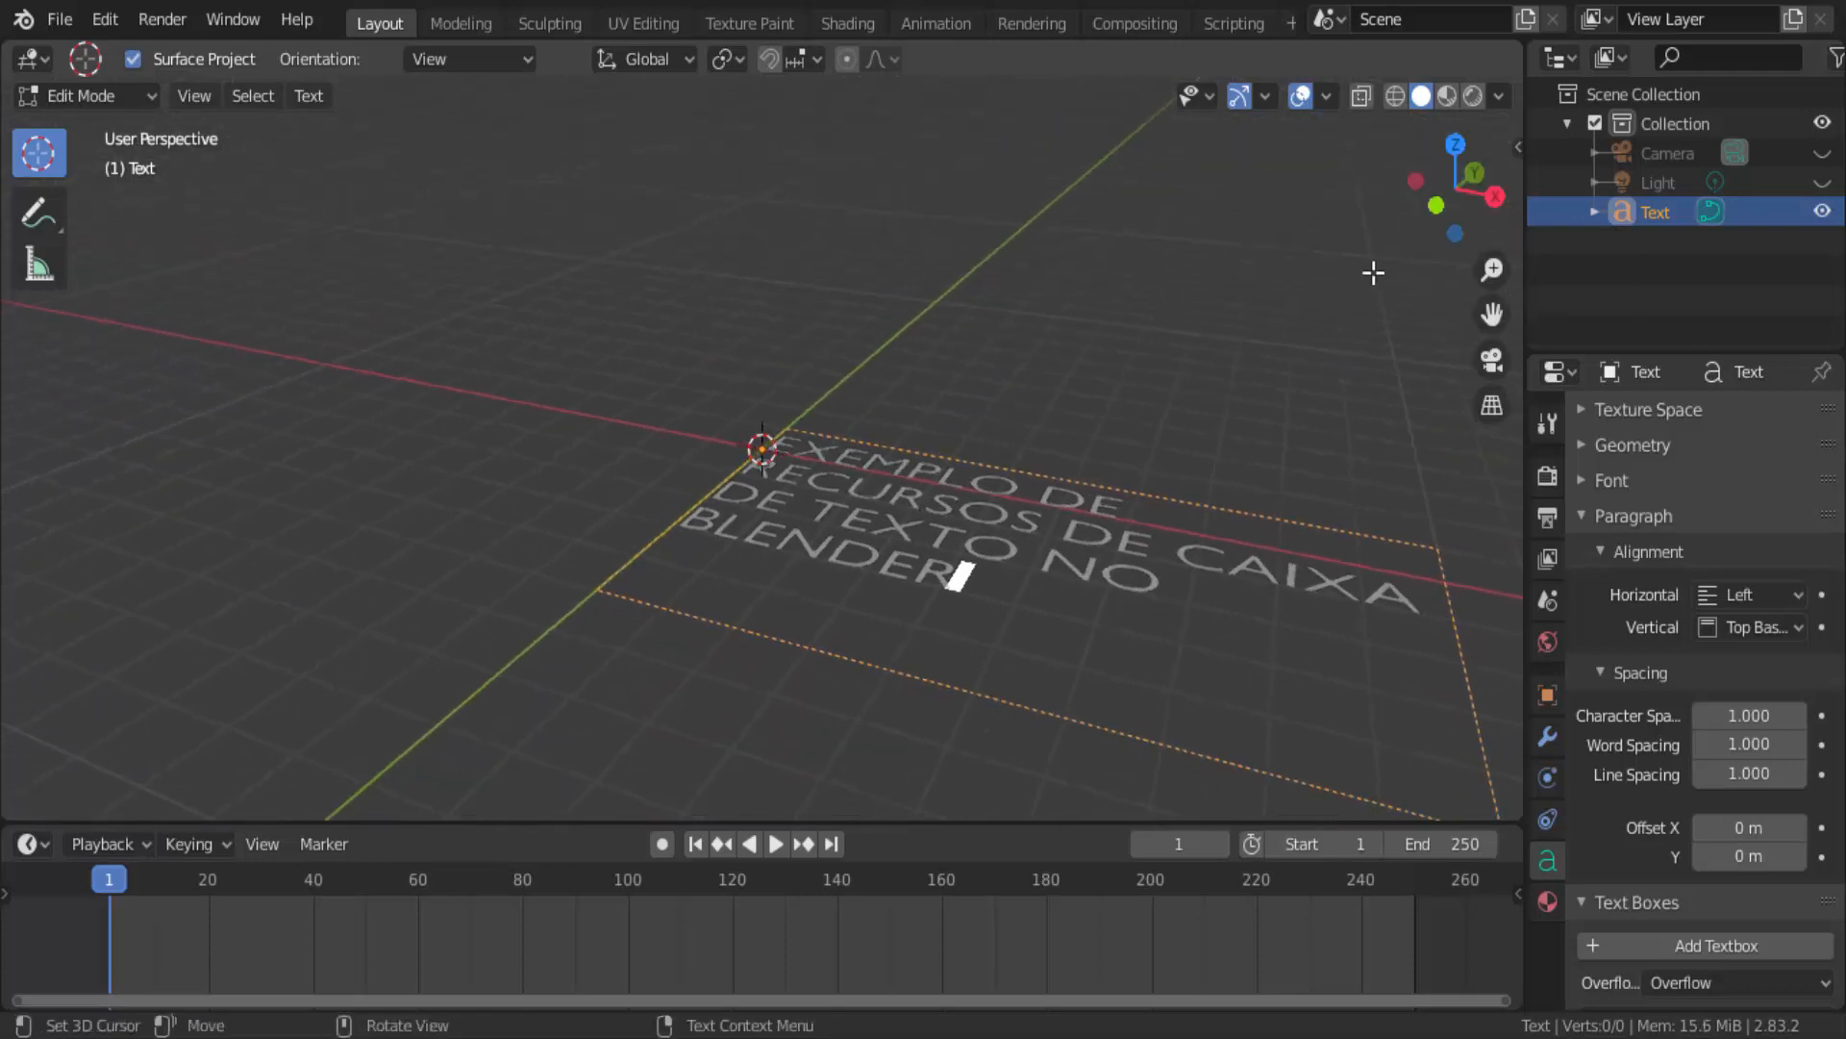
scroll(1318, 346, "down", 3)
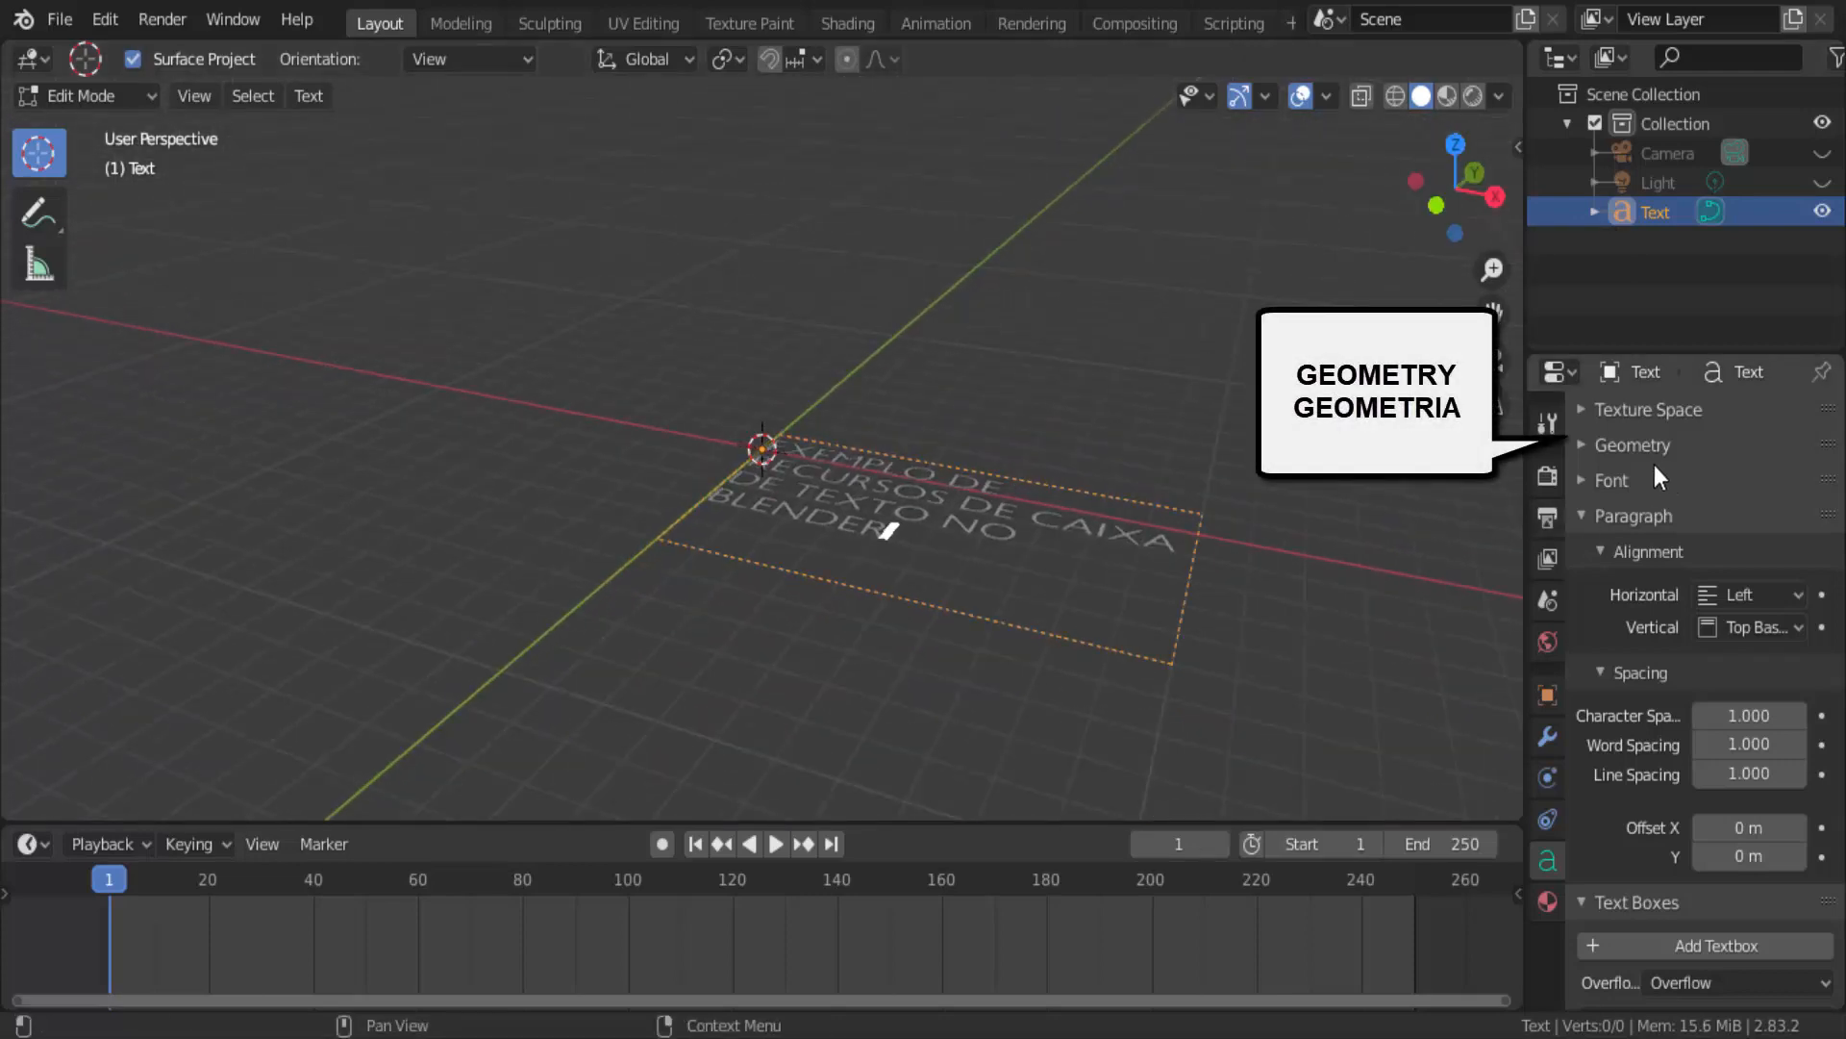
left_click(1578, 446)
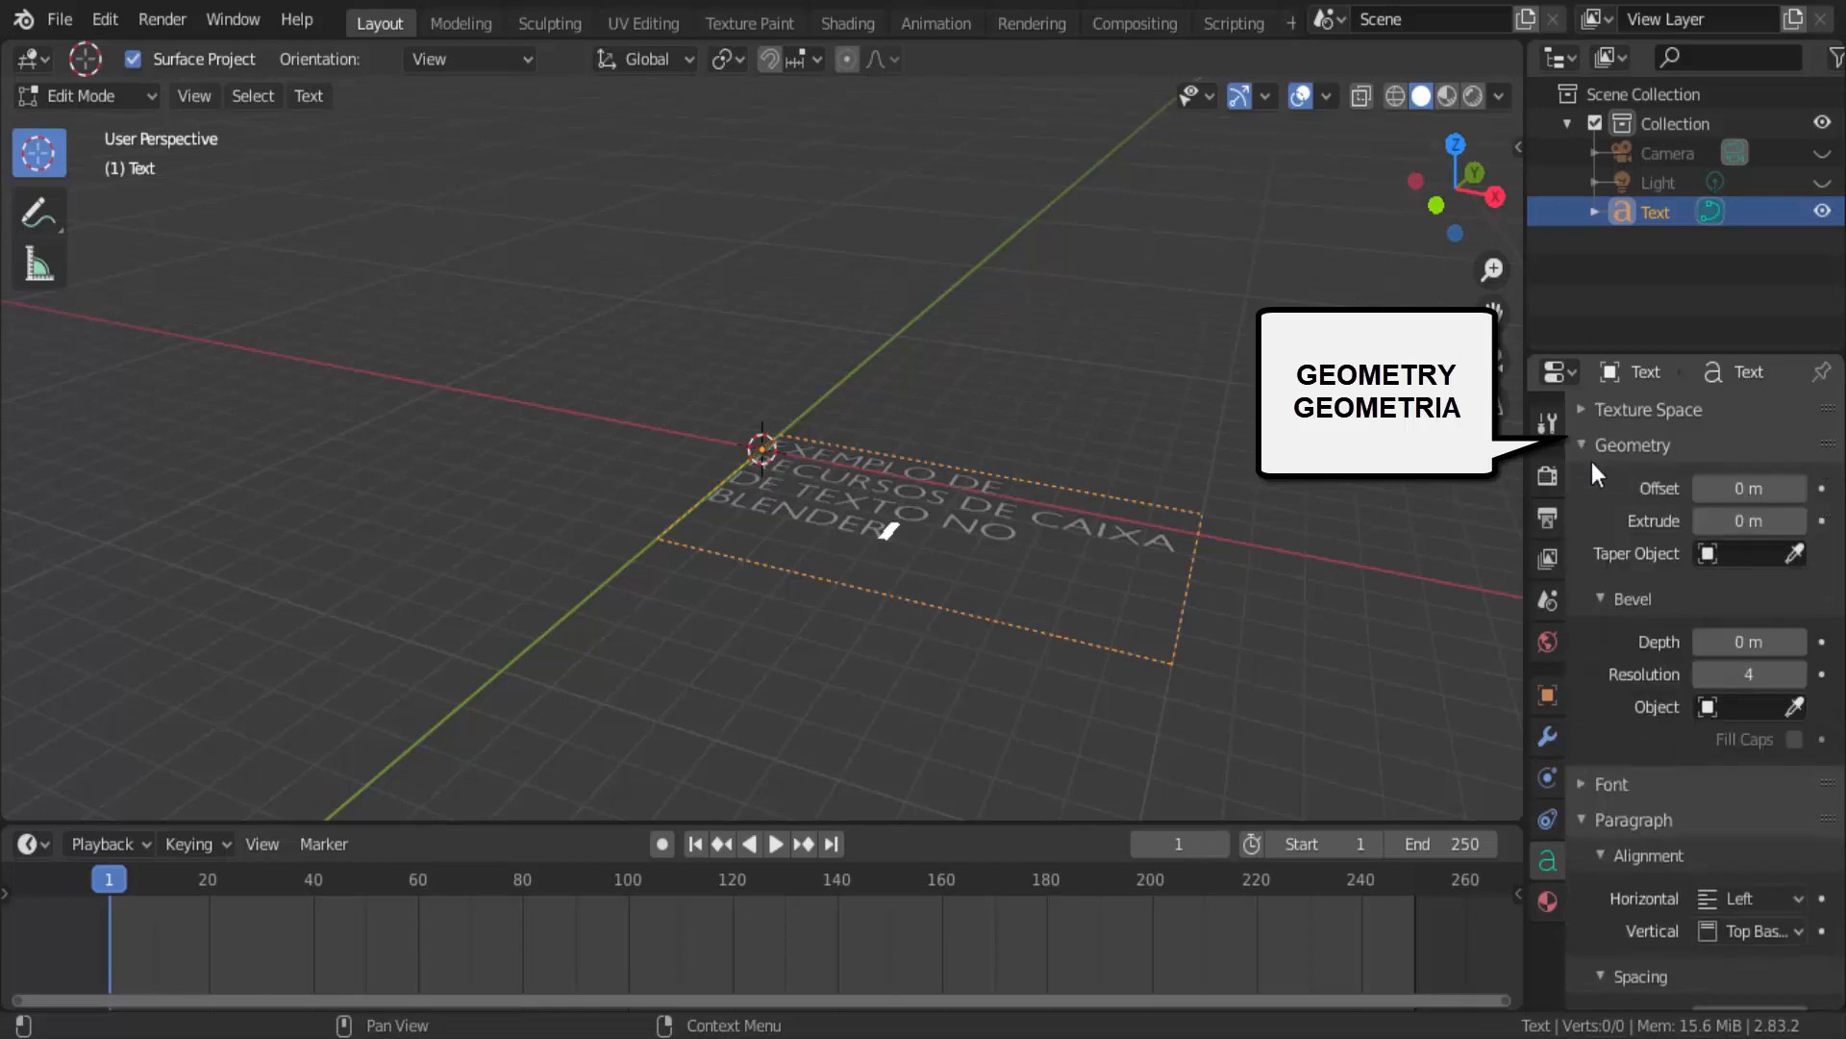
left_click_drag(1704, 524, 1760, 524)
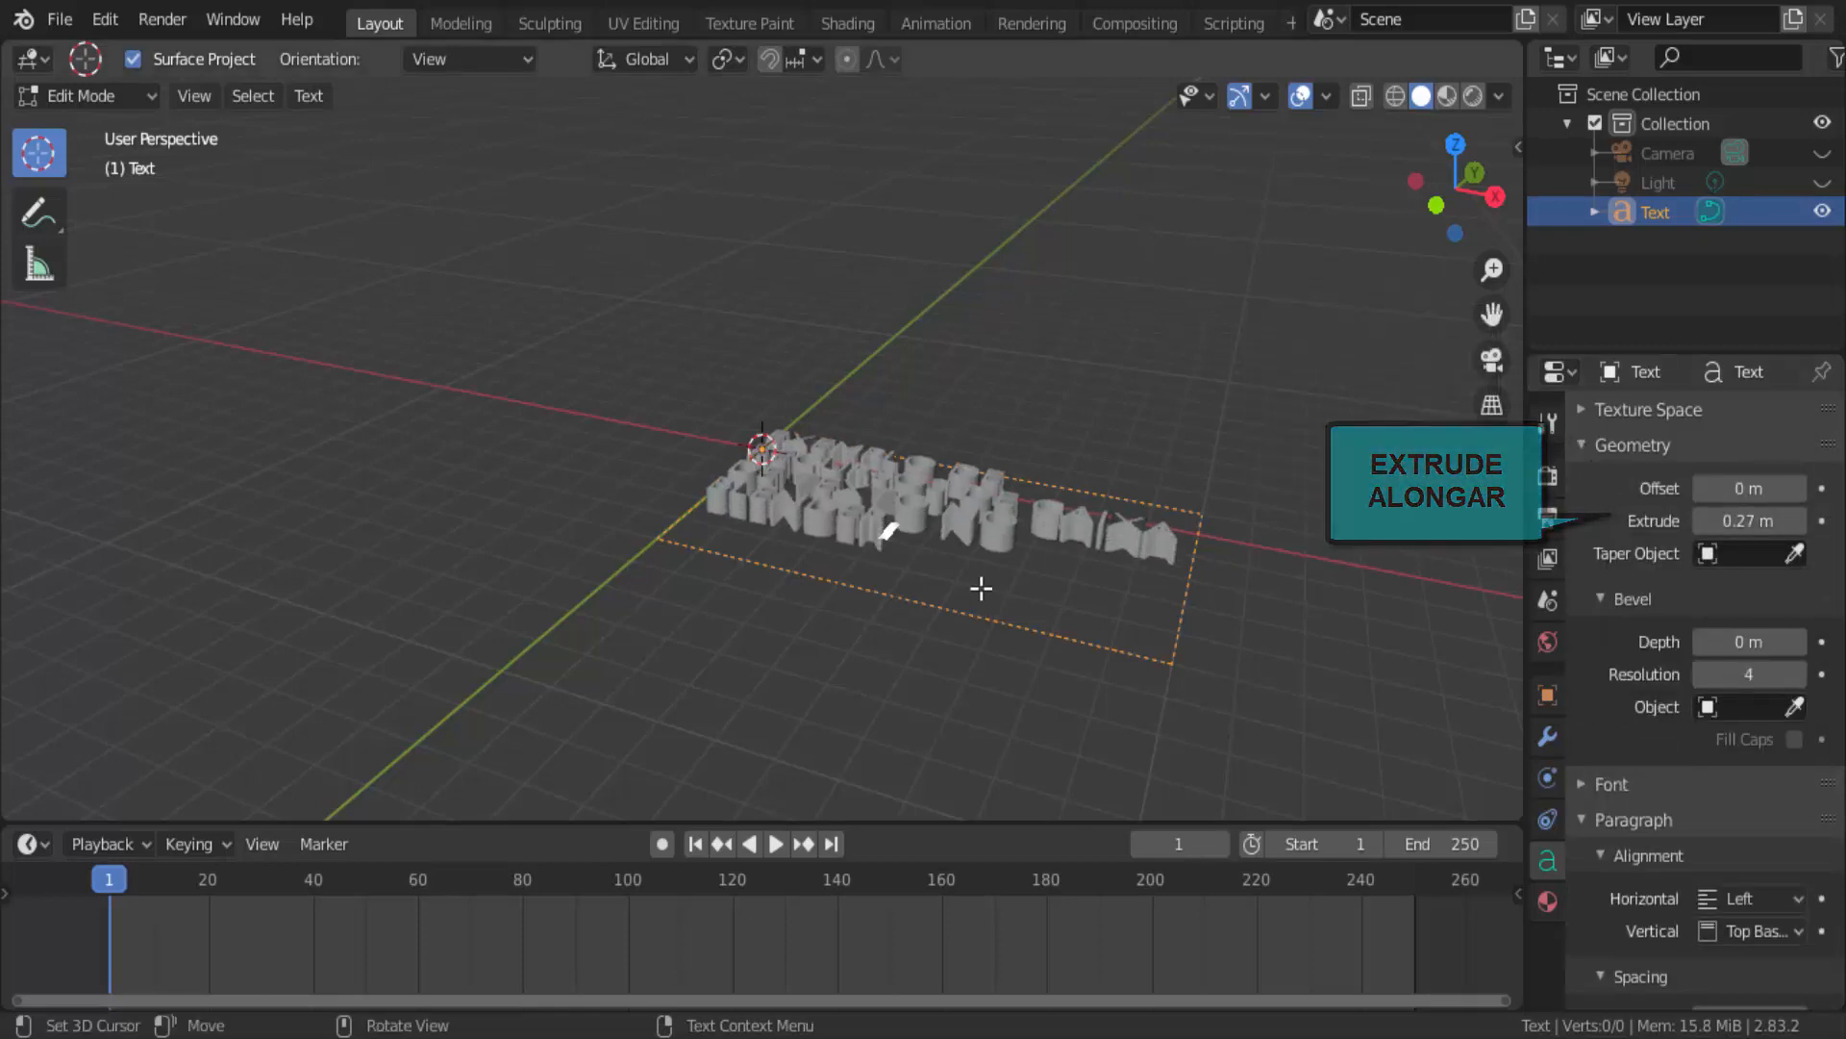
mouse_move(1424, 234)
left_mouse_down()
mouse_move(1288, 240)
mouse_move(1404, 219)
left_mouse_up()
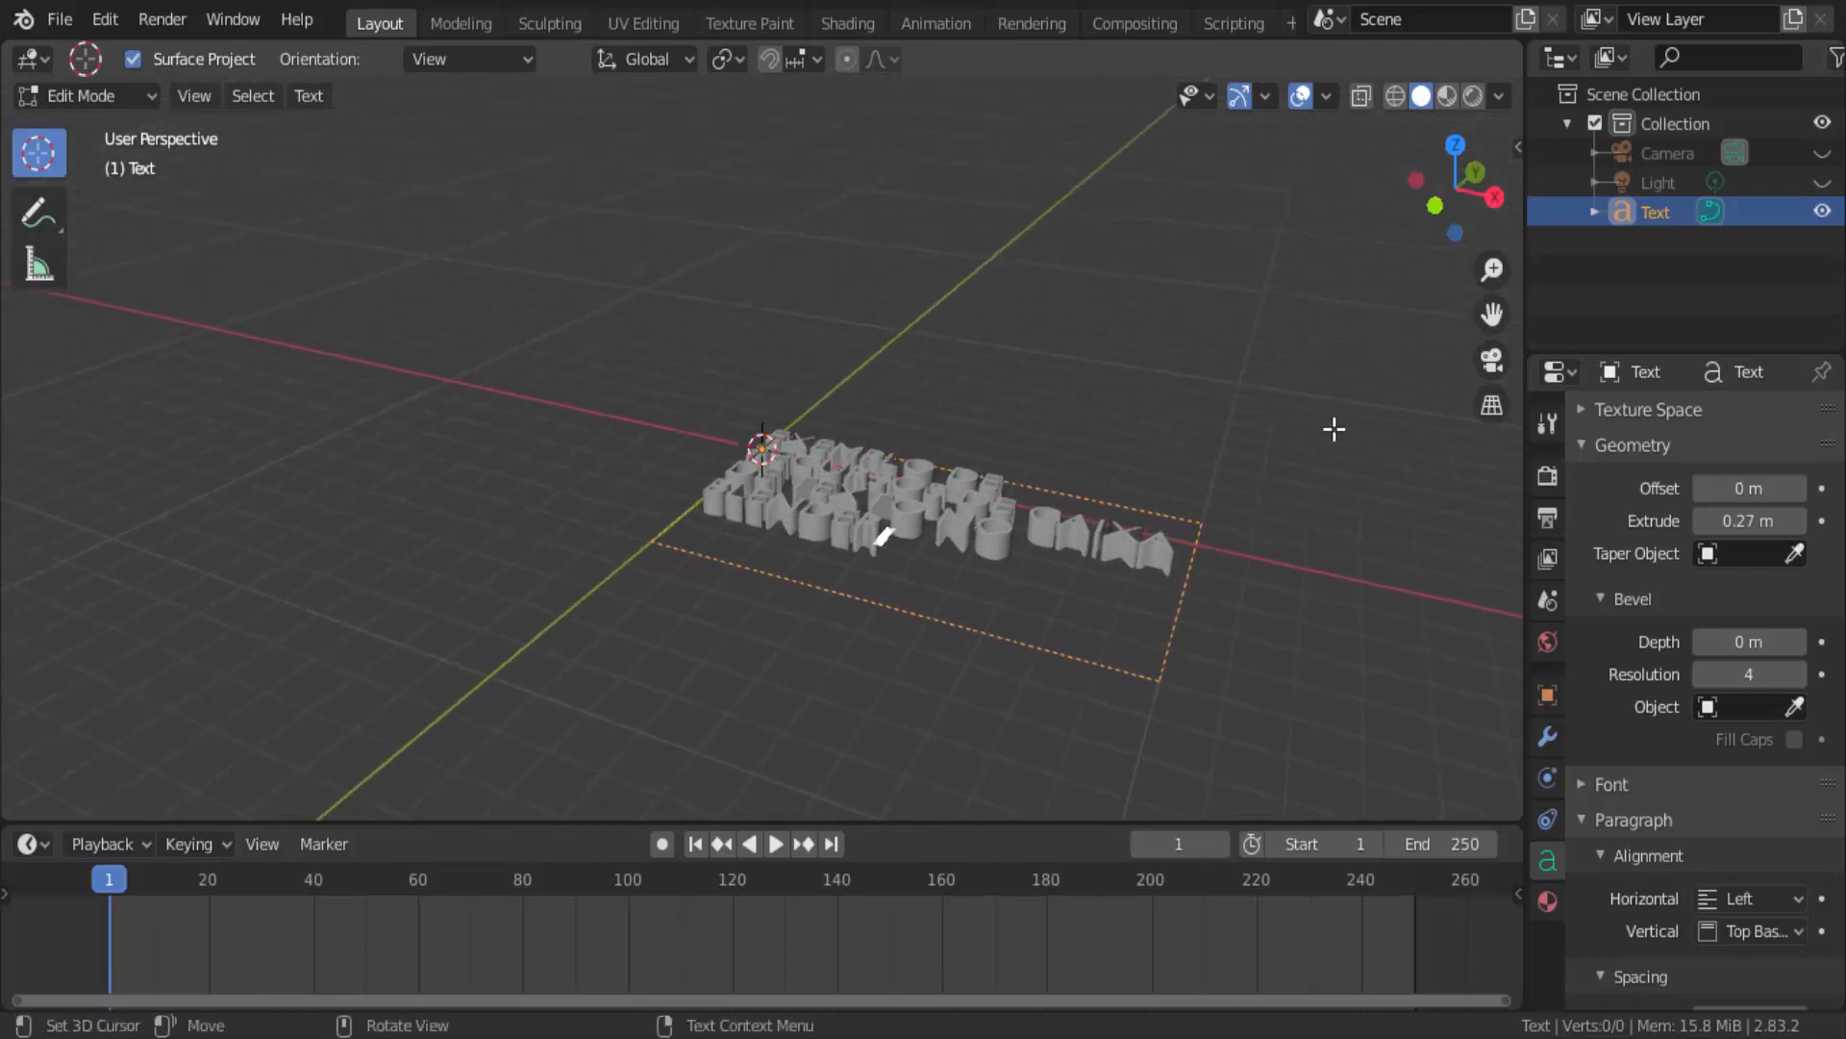
Set the text's bevel depth to 0.02 m and return to the top orthographic view.
left_click(1799, 642)
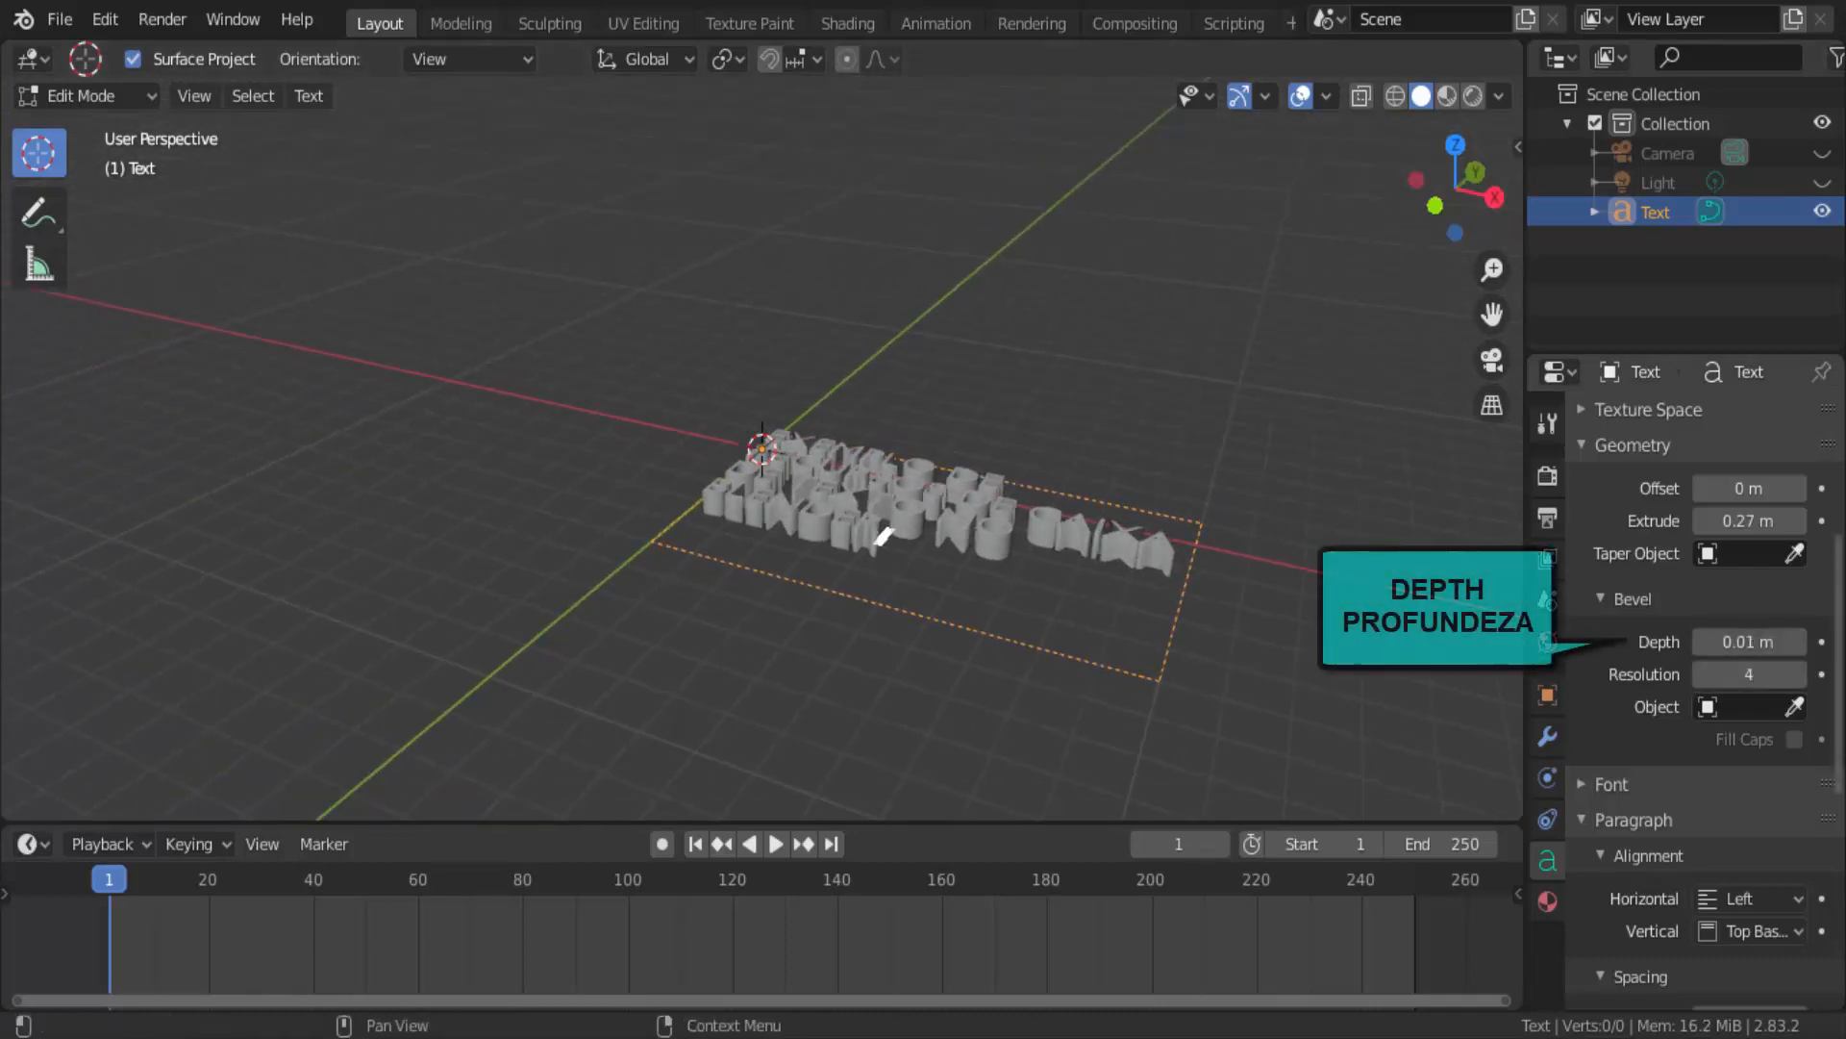
left_click(1800, 642)
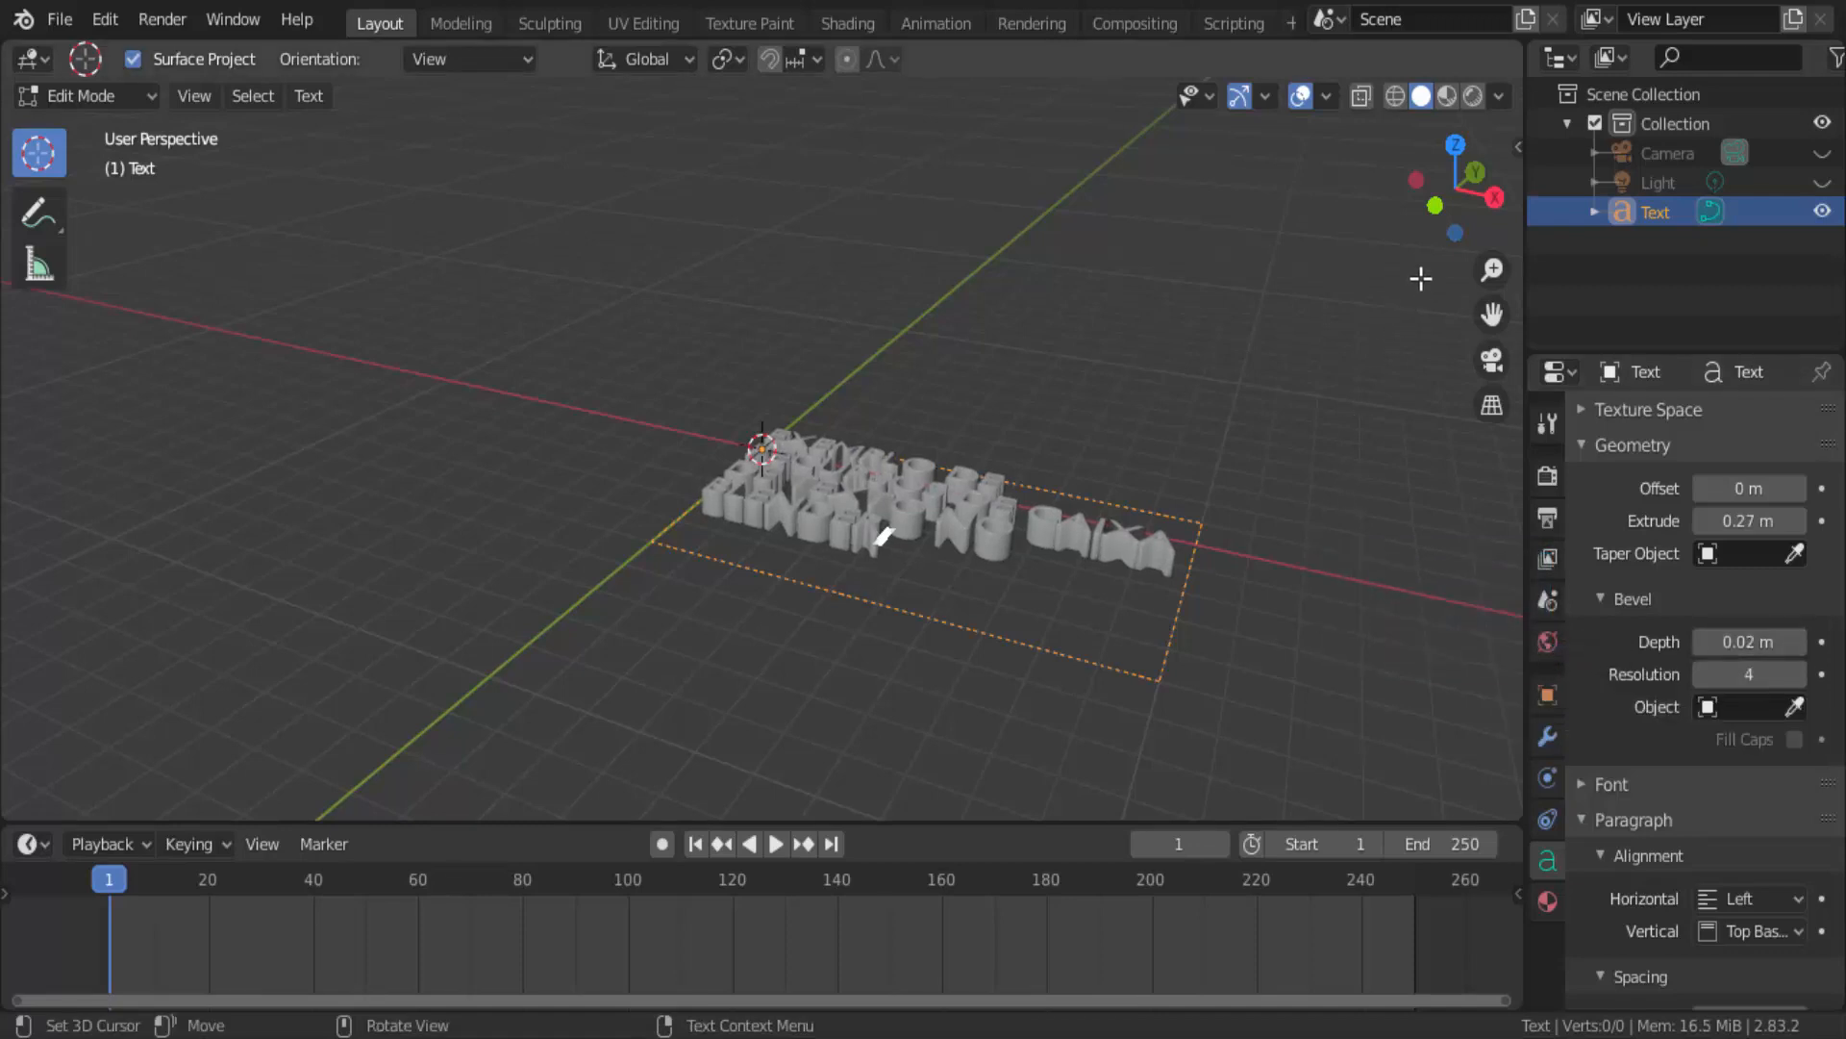
left_click_drag(1424, 224, 1463, 322)
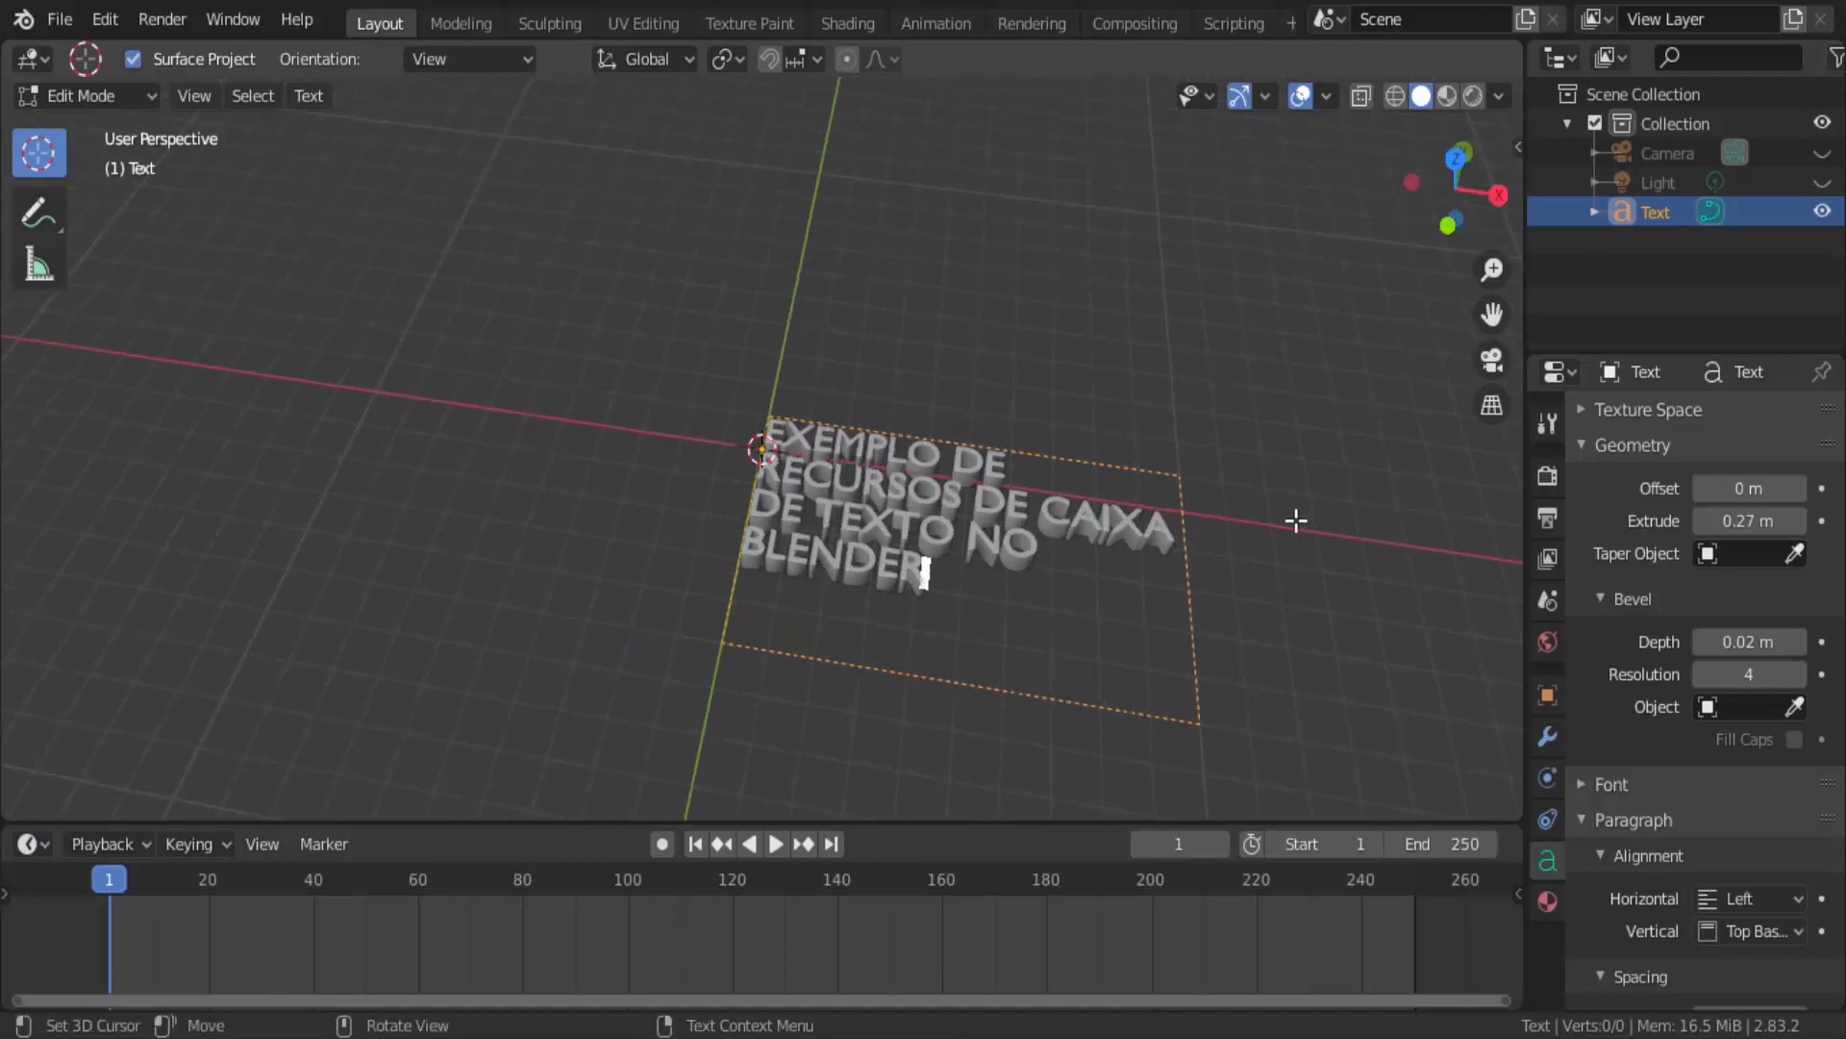
left_click(1454, 159)
Try an X size of 20 m for the text box, then restore it to 10 m.
scroll(1652, 598, "down", 10)
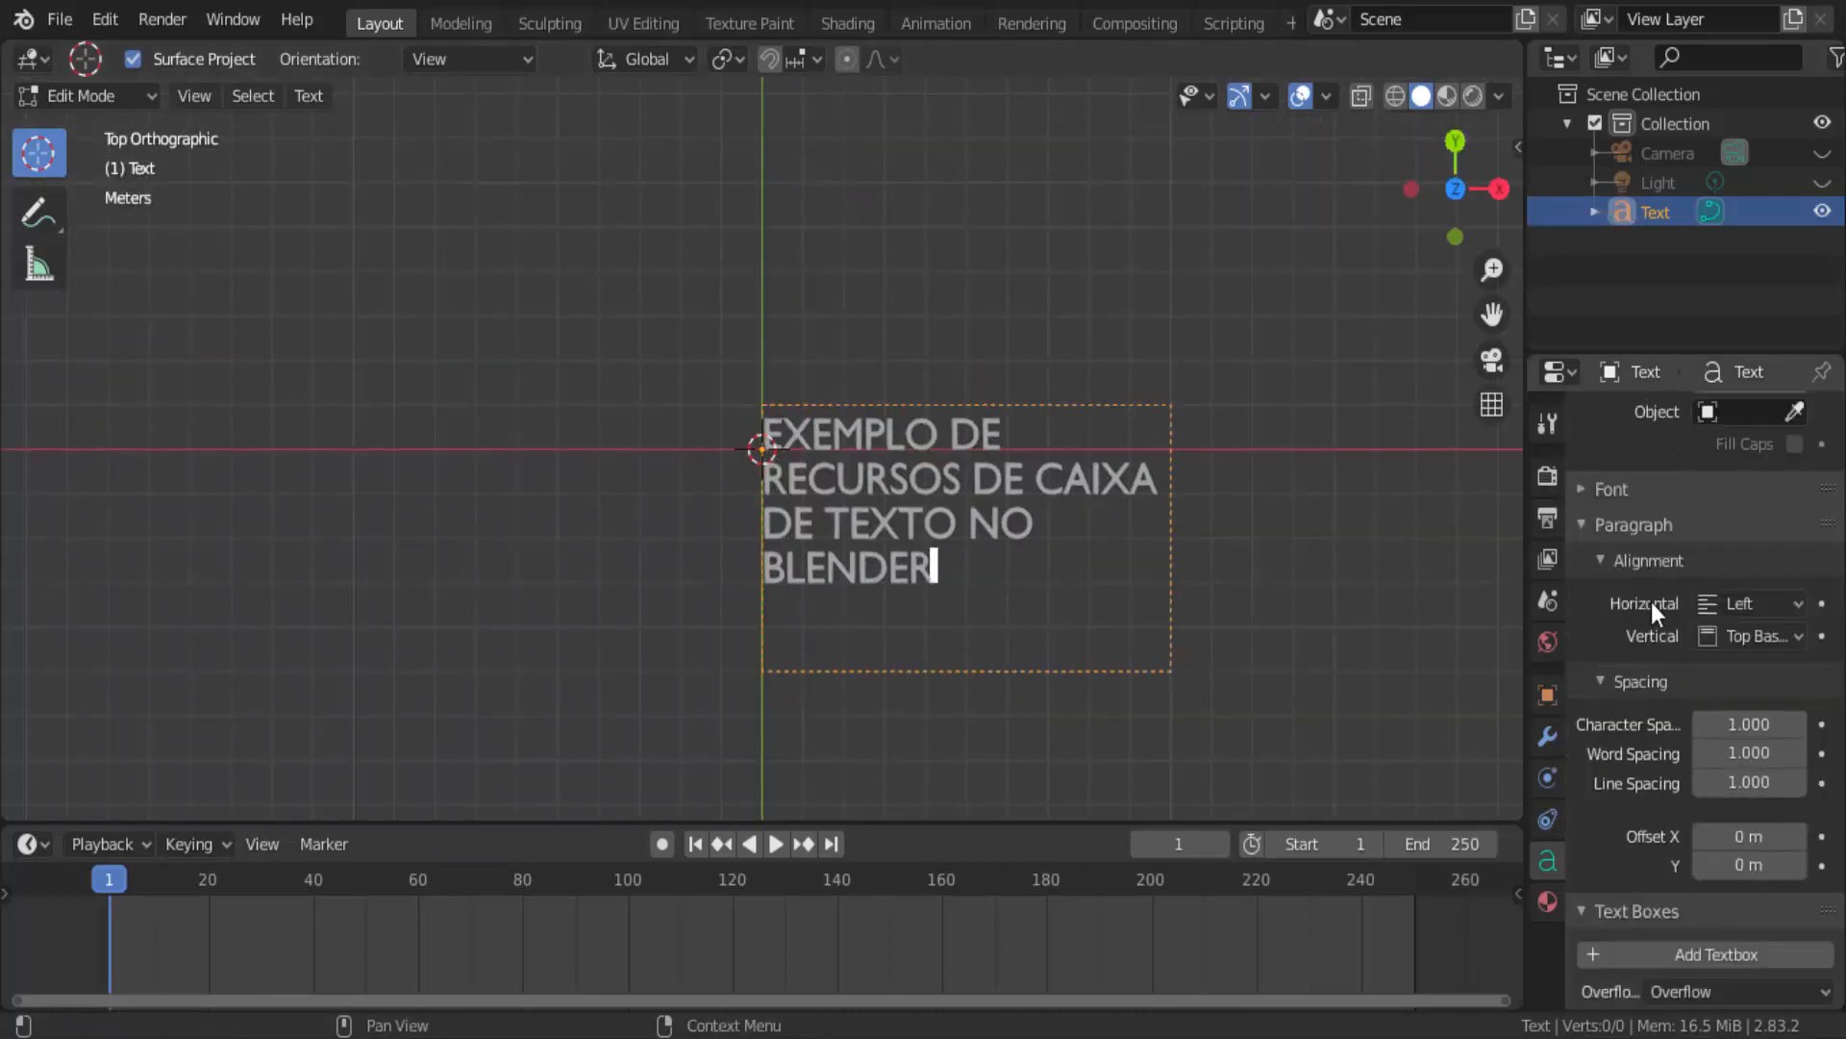
scroll(1631, 821, "down", 2)
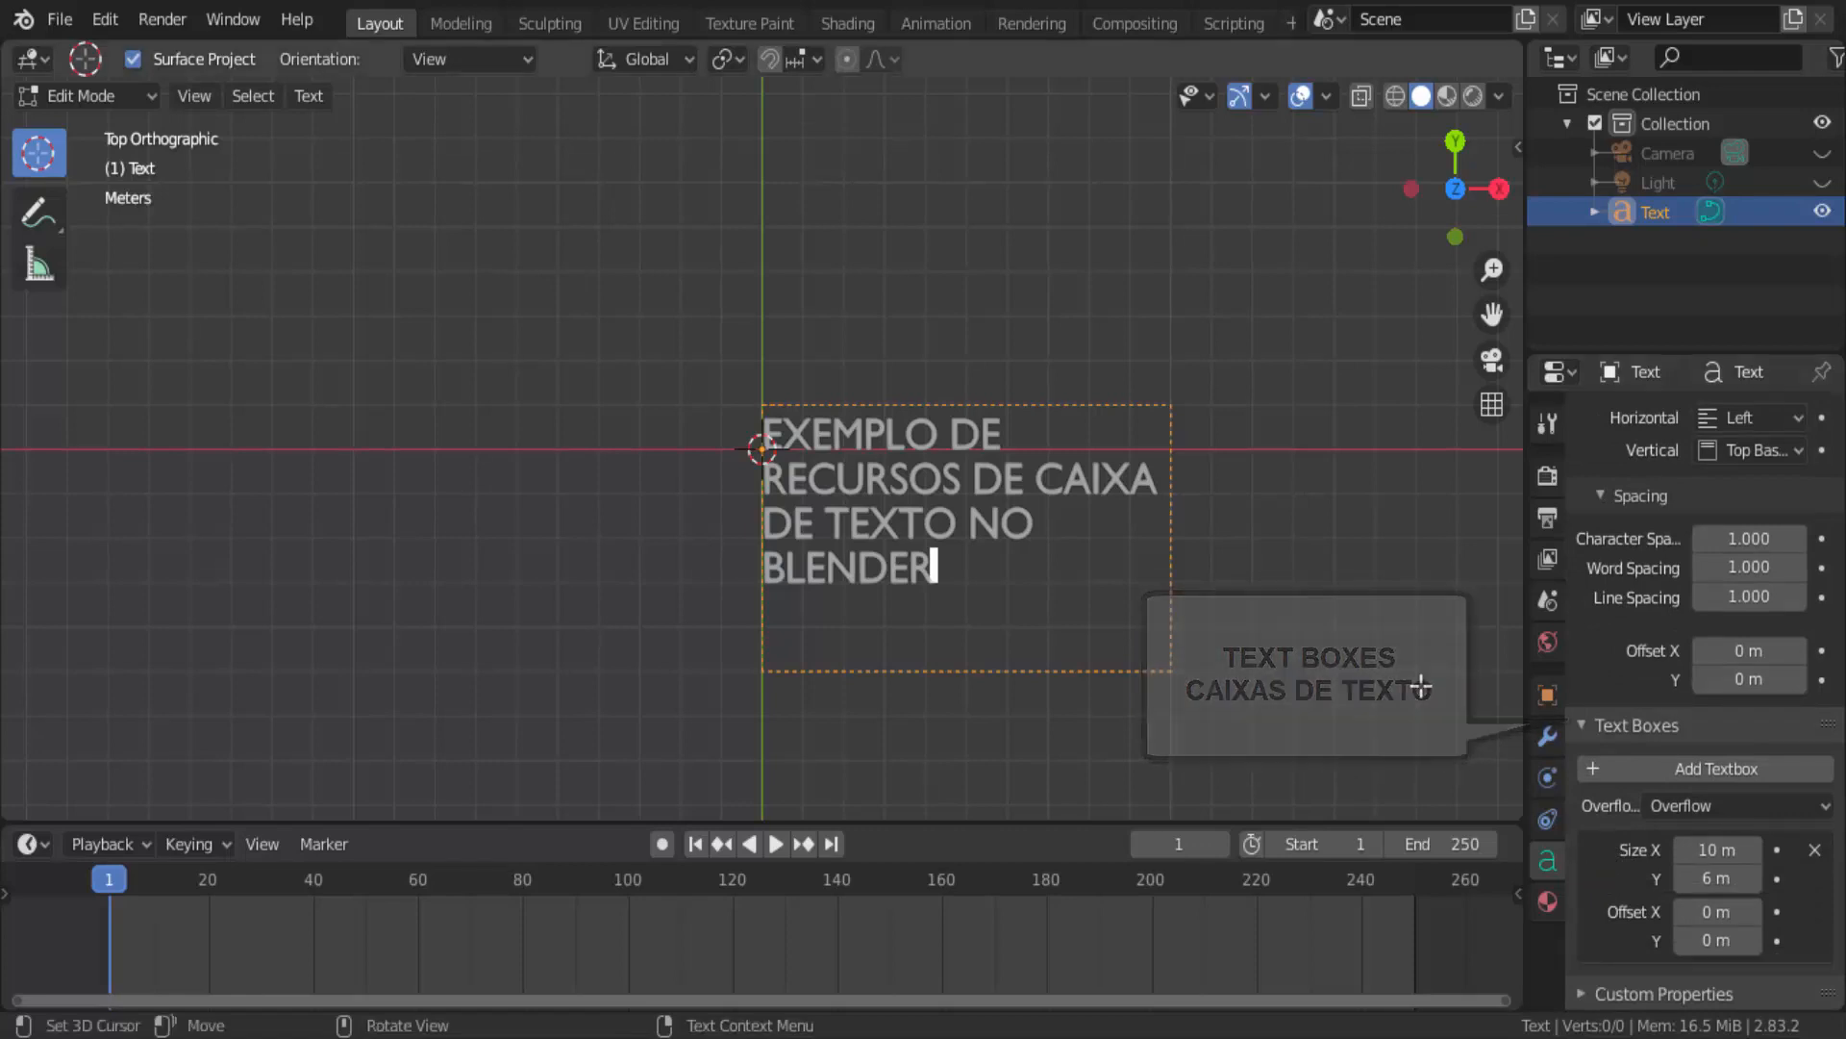
left_click(1717, 850)
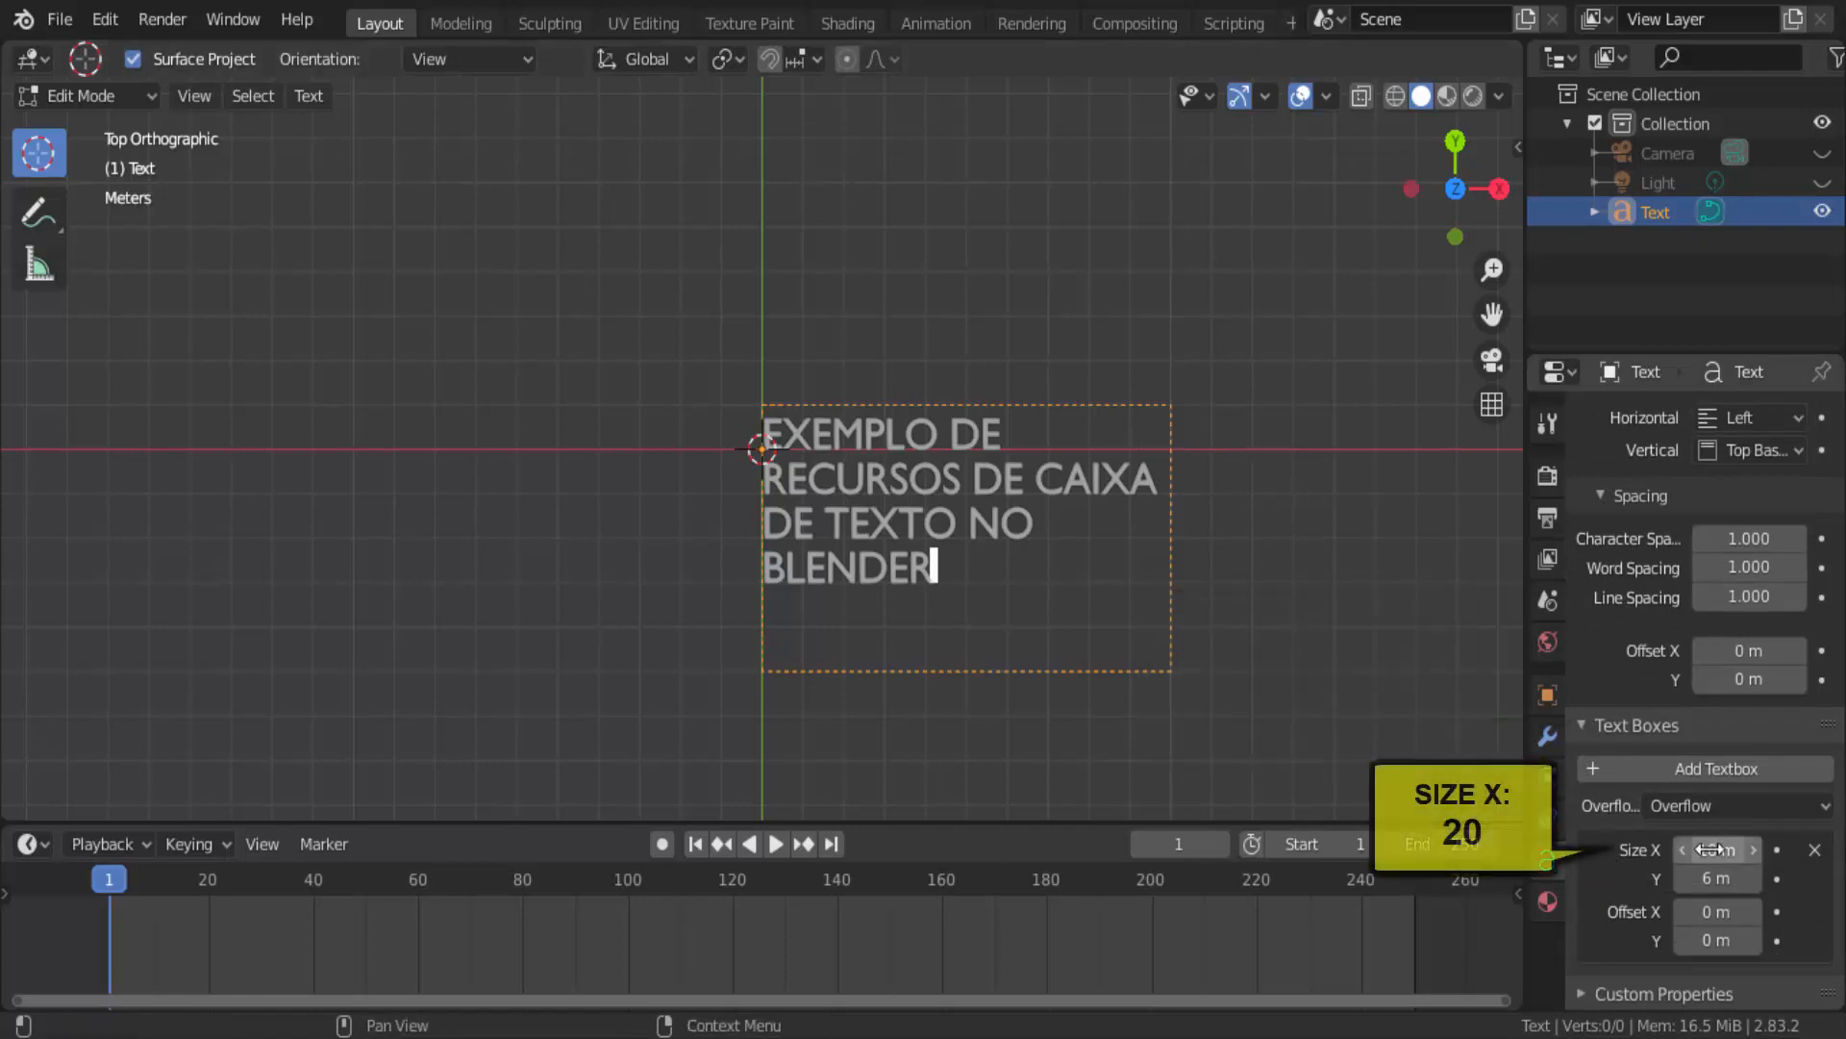
left_click(1719, 849)
type("2")
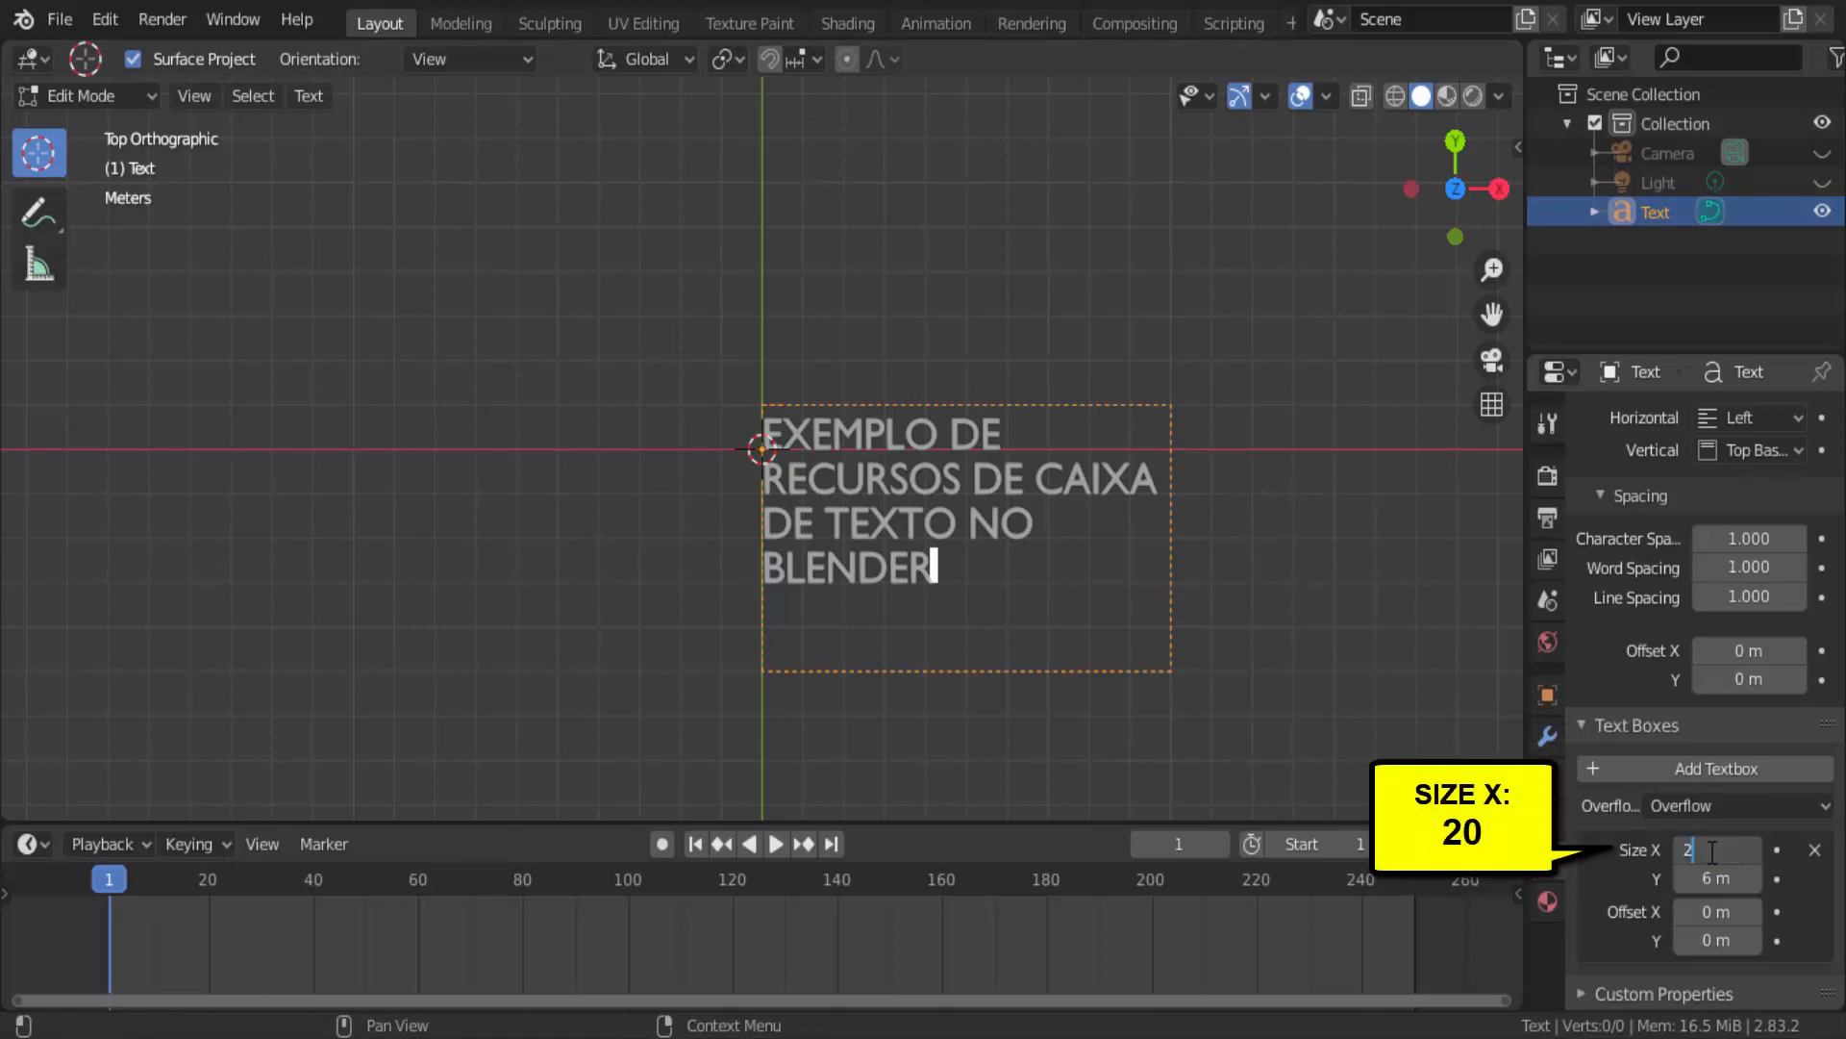
type("0")
key("Return")
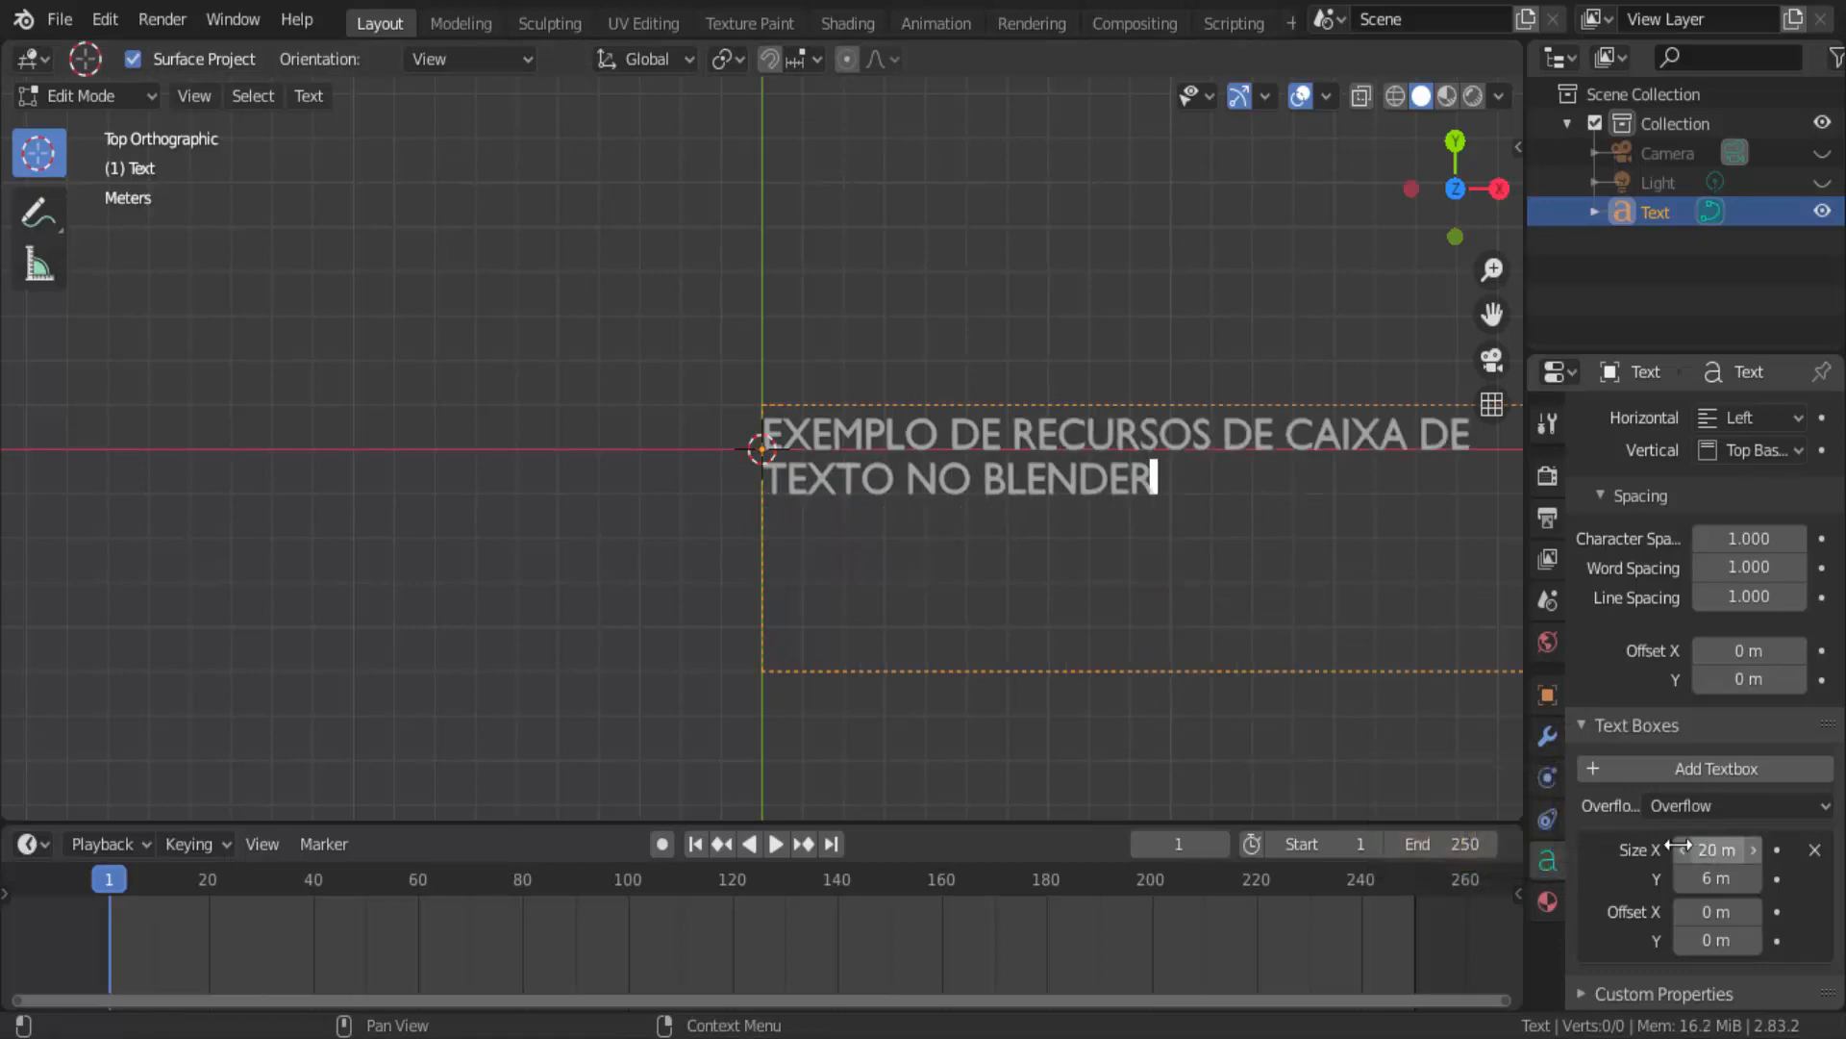
scroll(1215, 638, "down", 3)
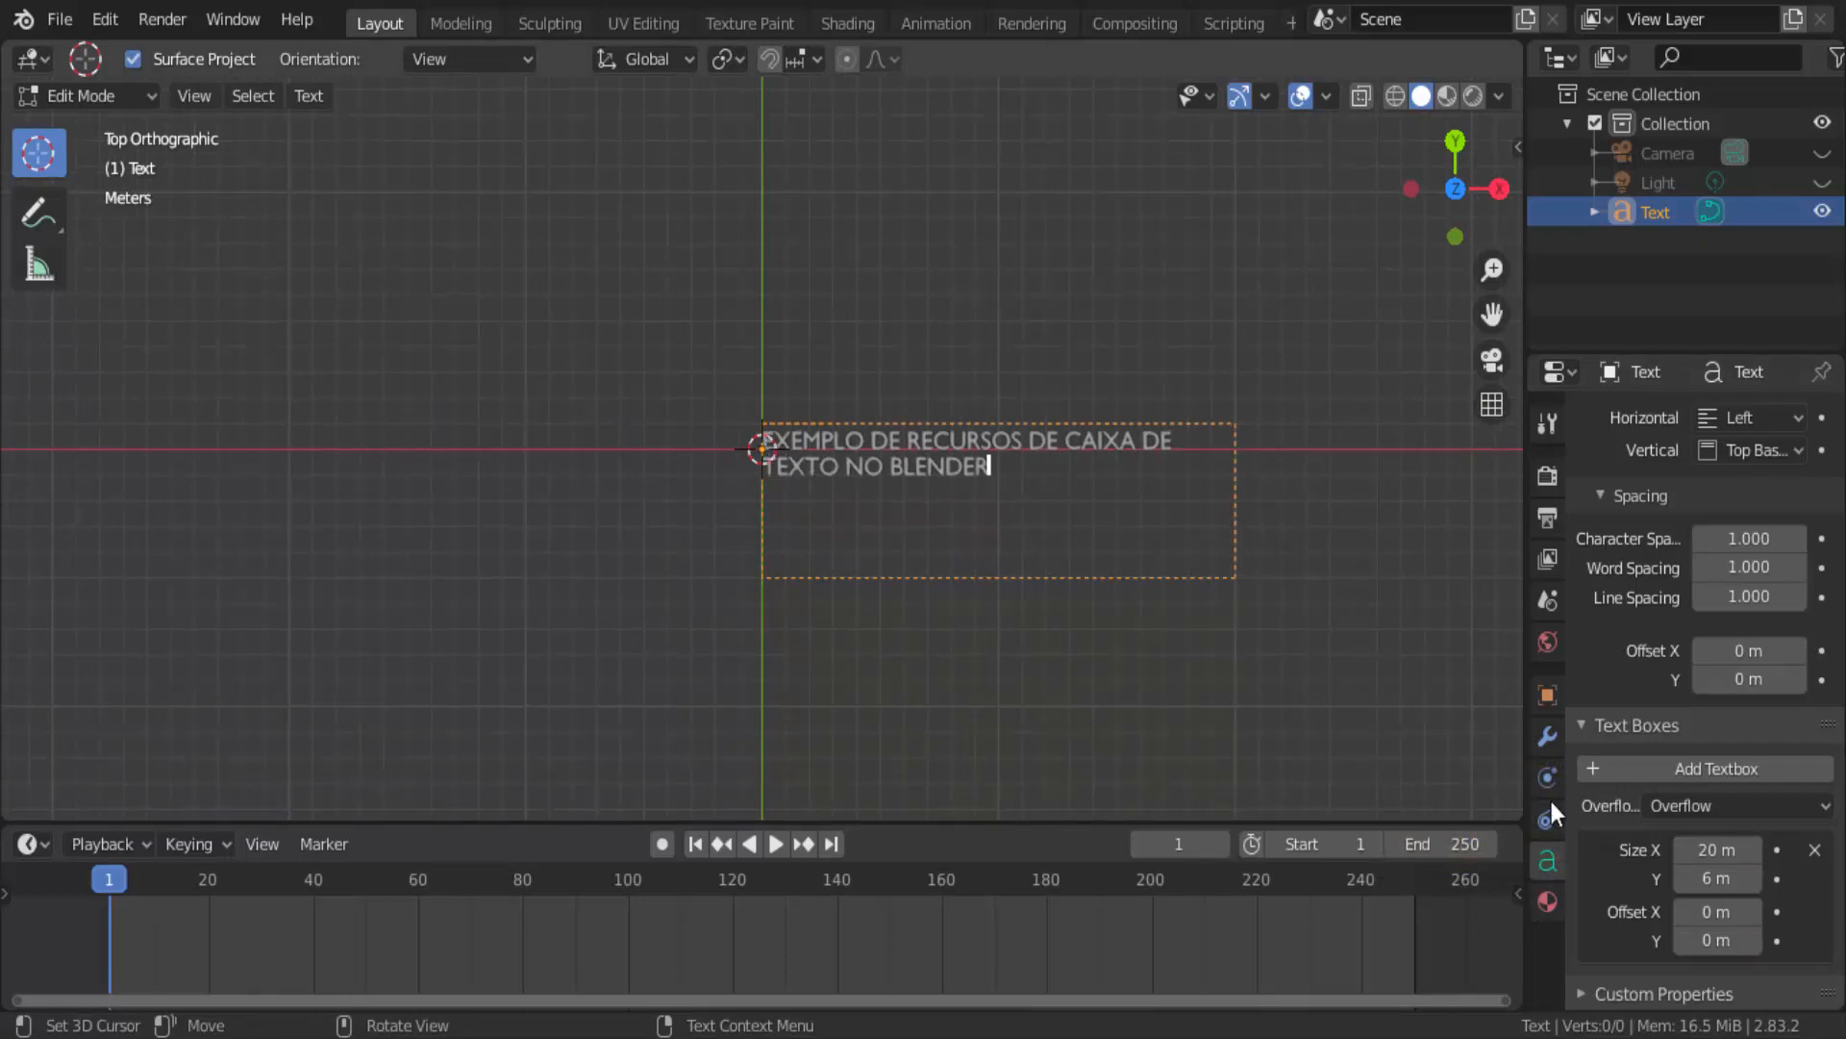
left_click(1704, 850)
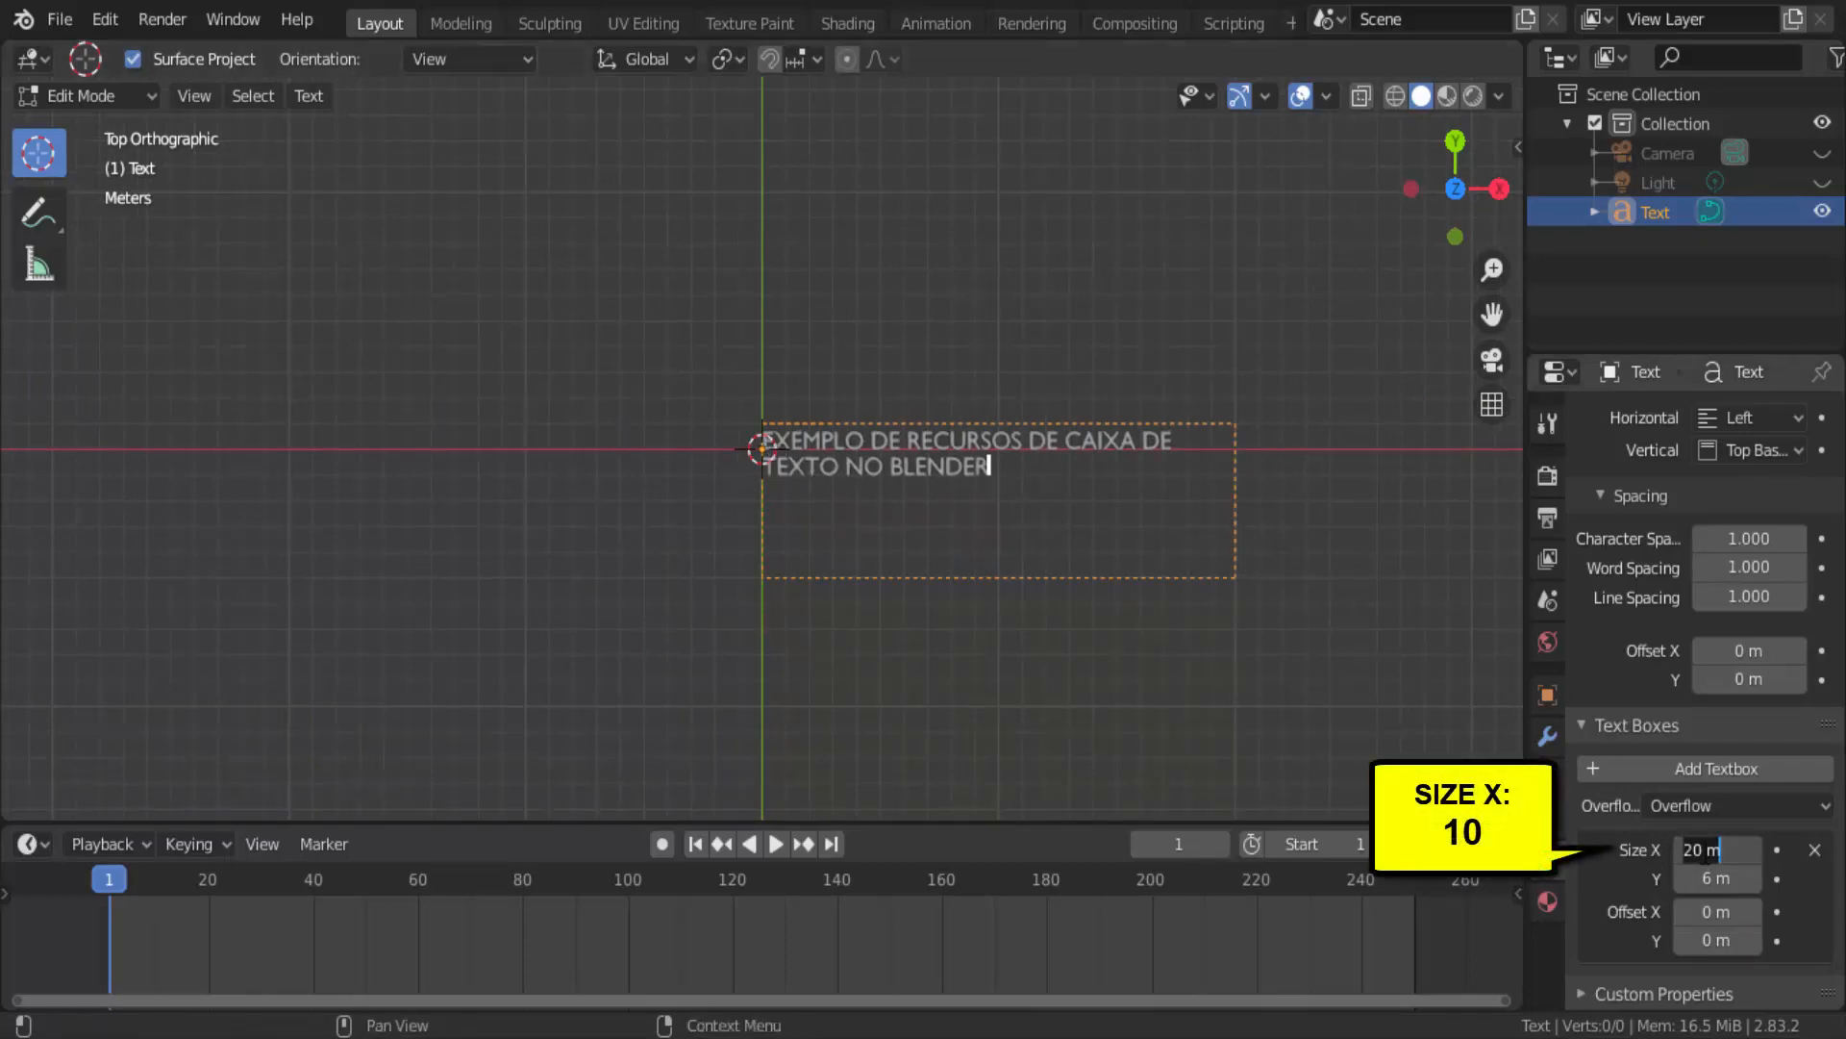
type("10")
key("Return")
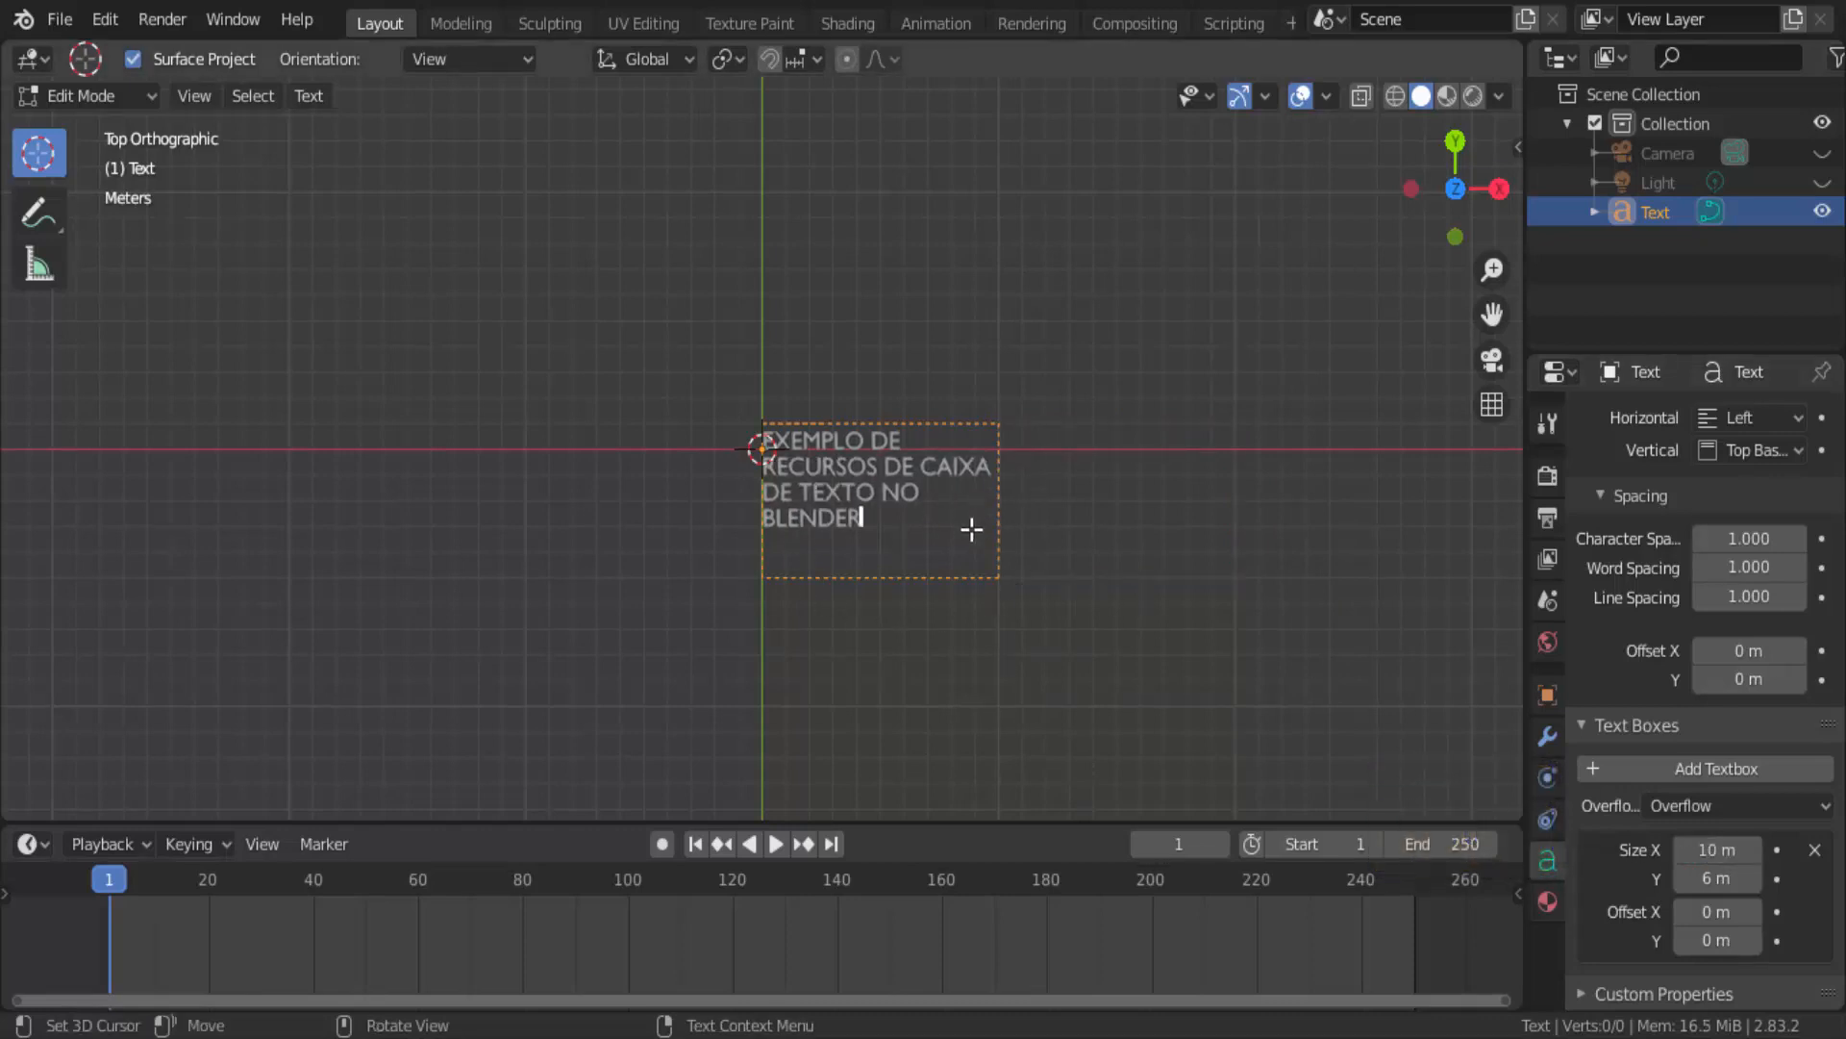
Set the text box's X offset to about -14.6 m and insert a keyframe for it at frame 1.
scroll(972, 534, "up", 3)
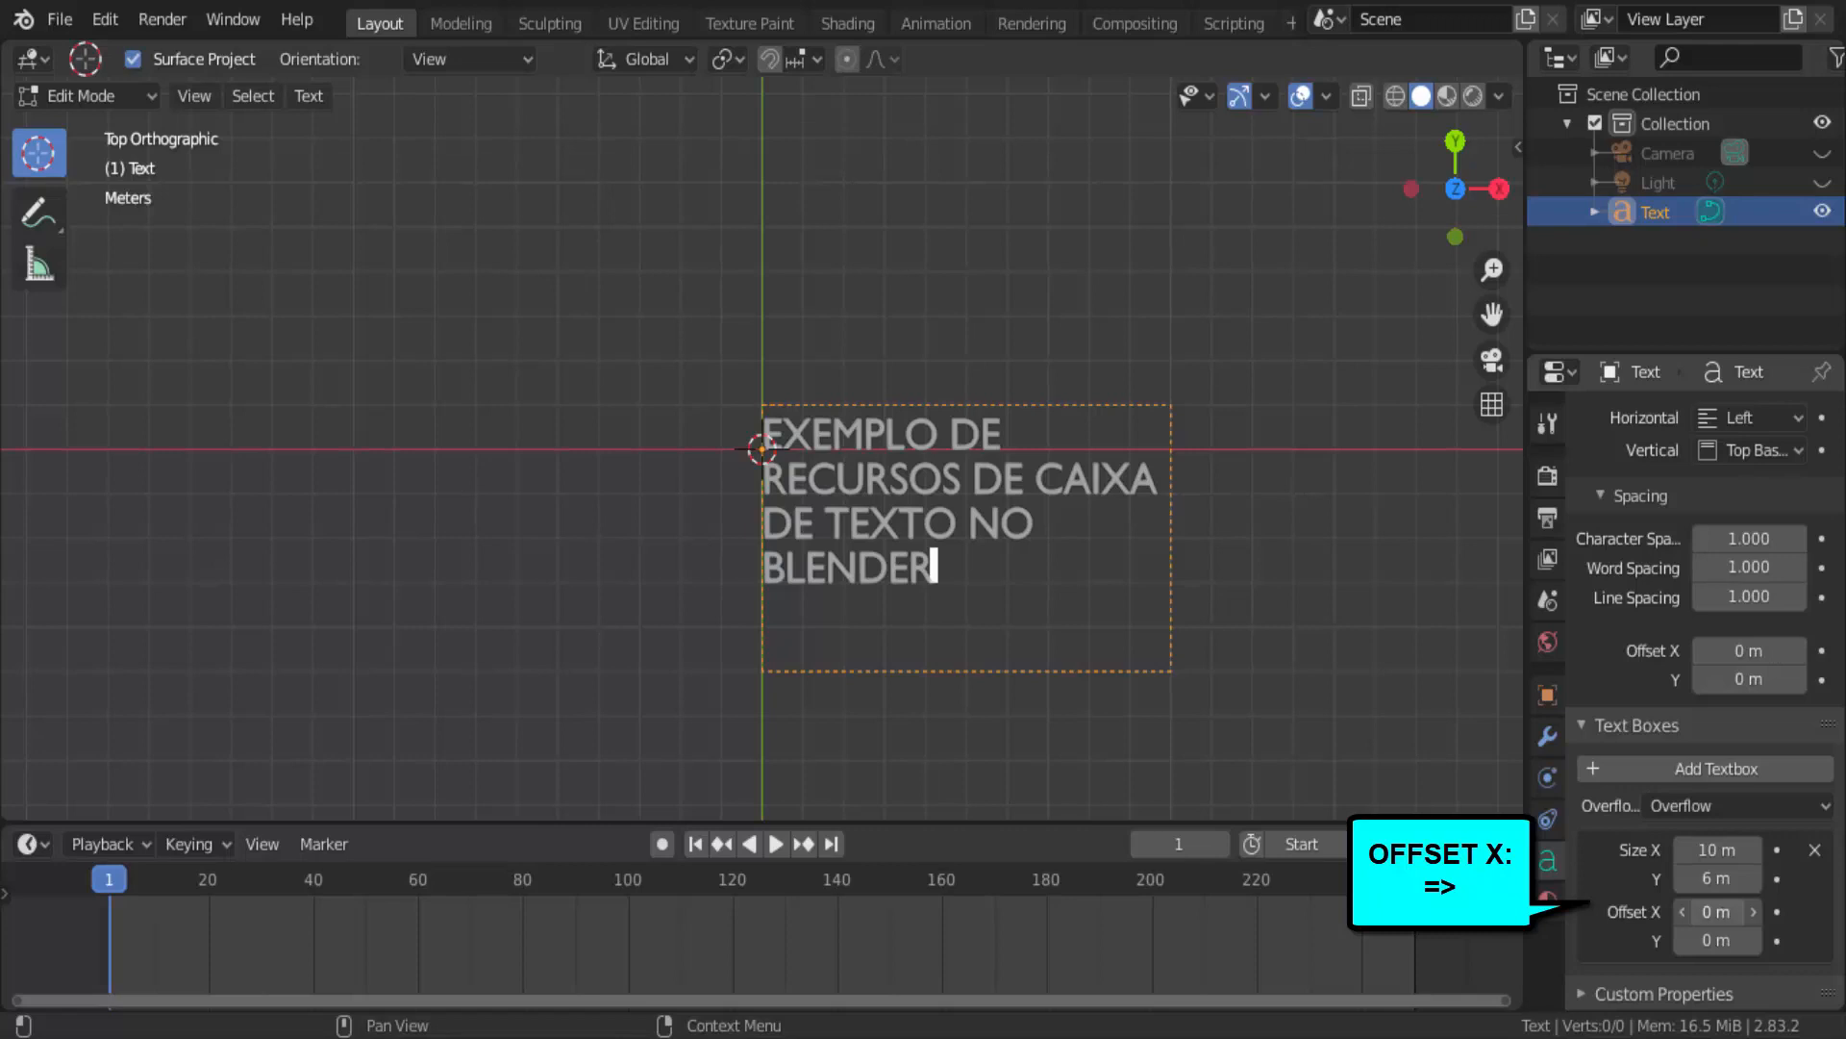
left_click_drag(1717, 912, 1500, 912)
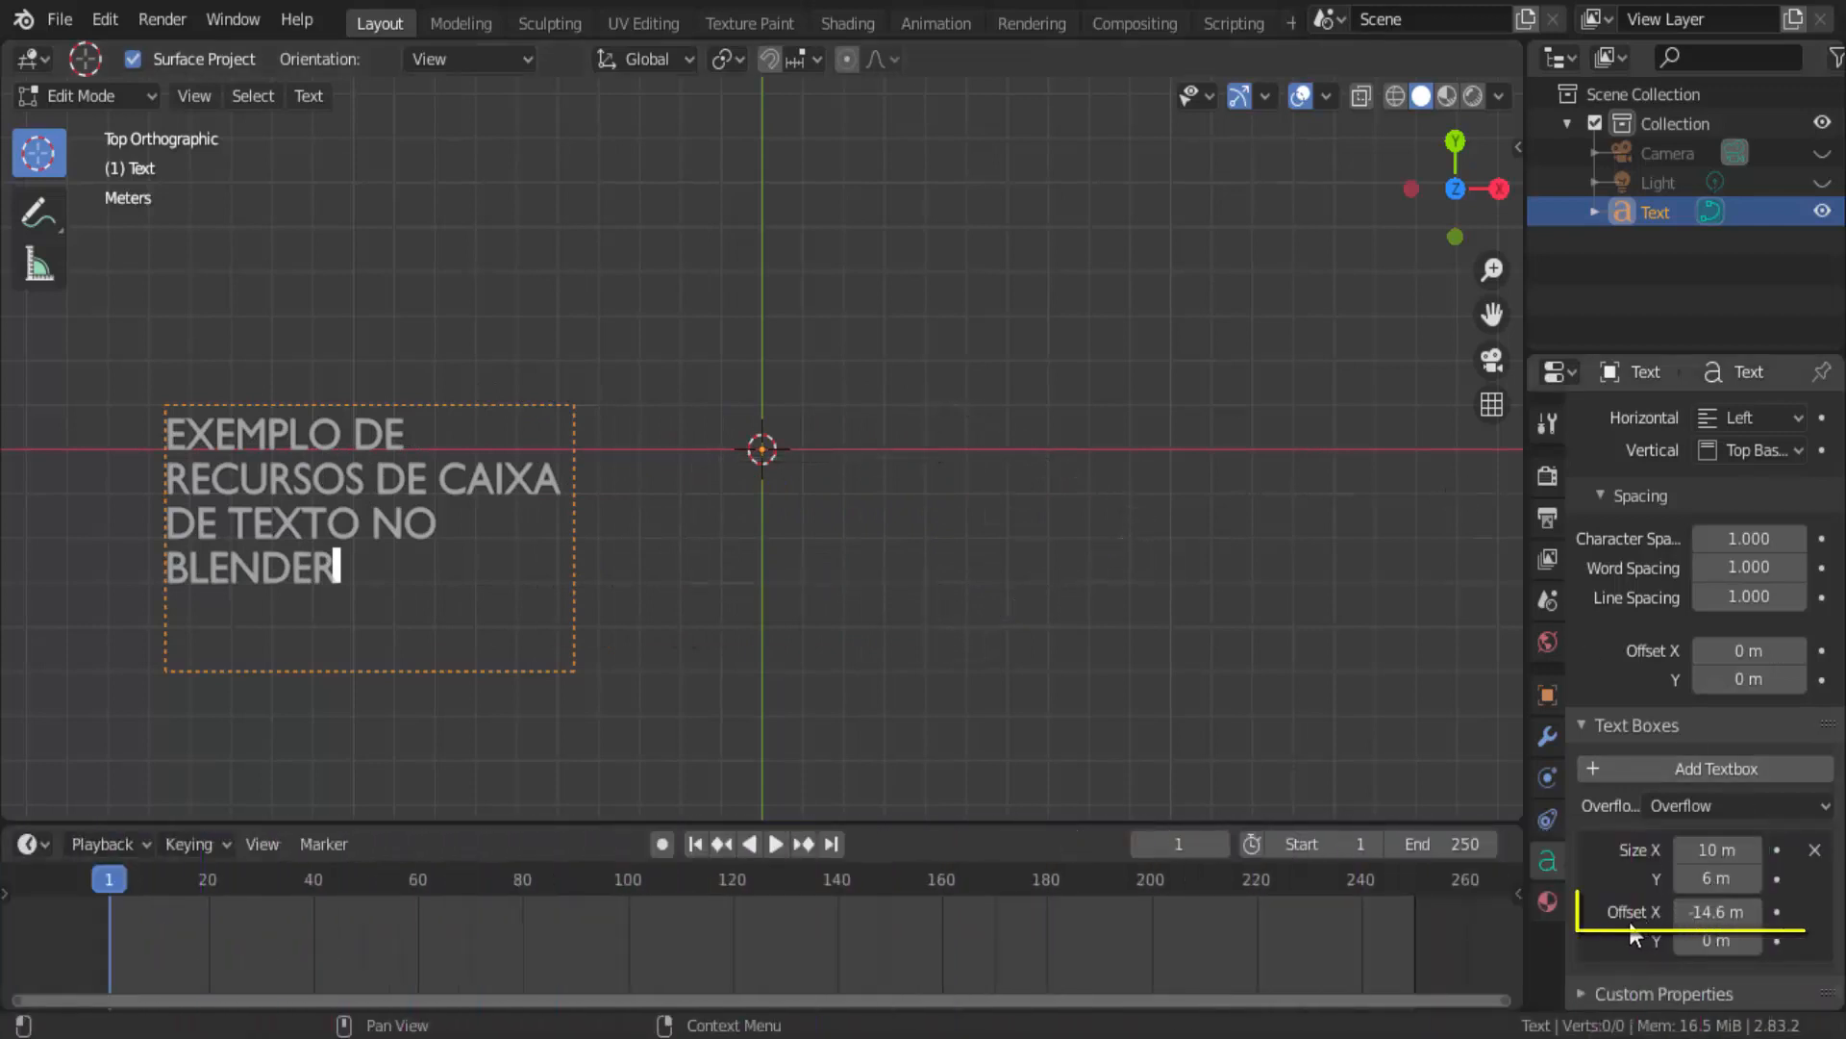
right_click(1717, 911)
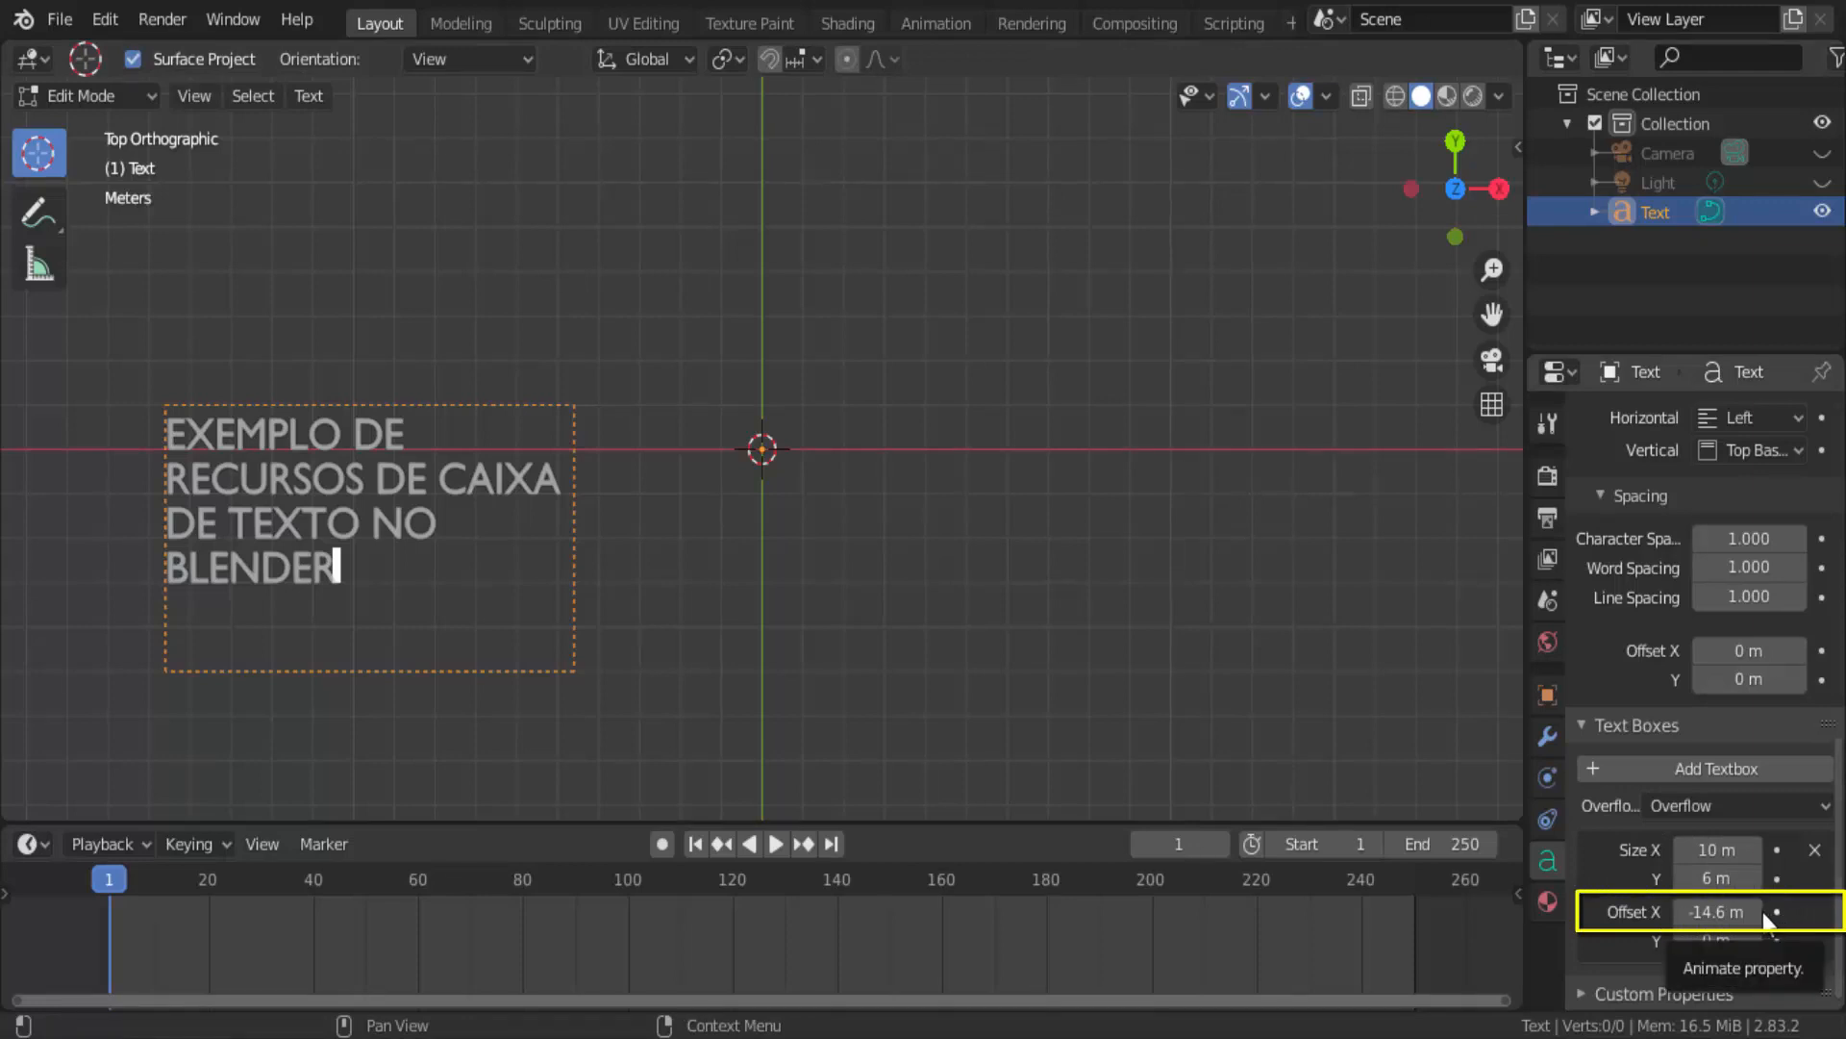
right_click(1577, 641)
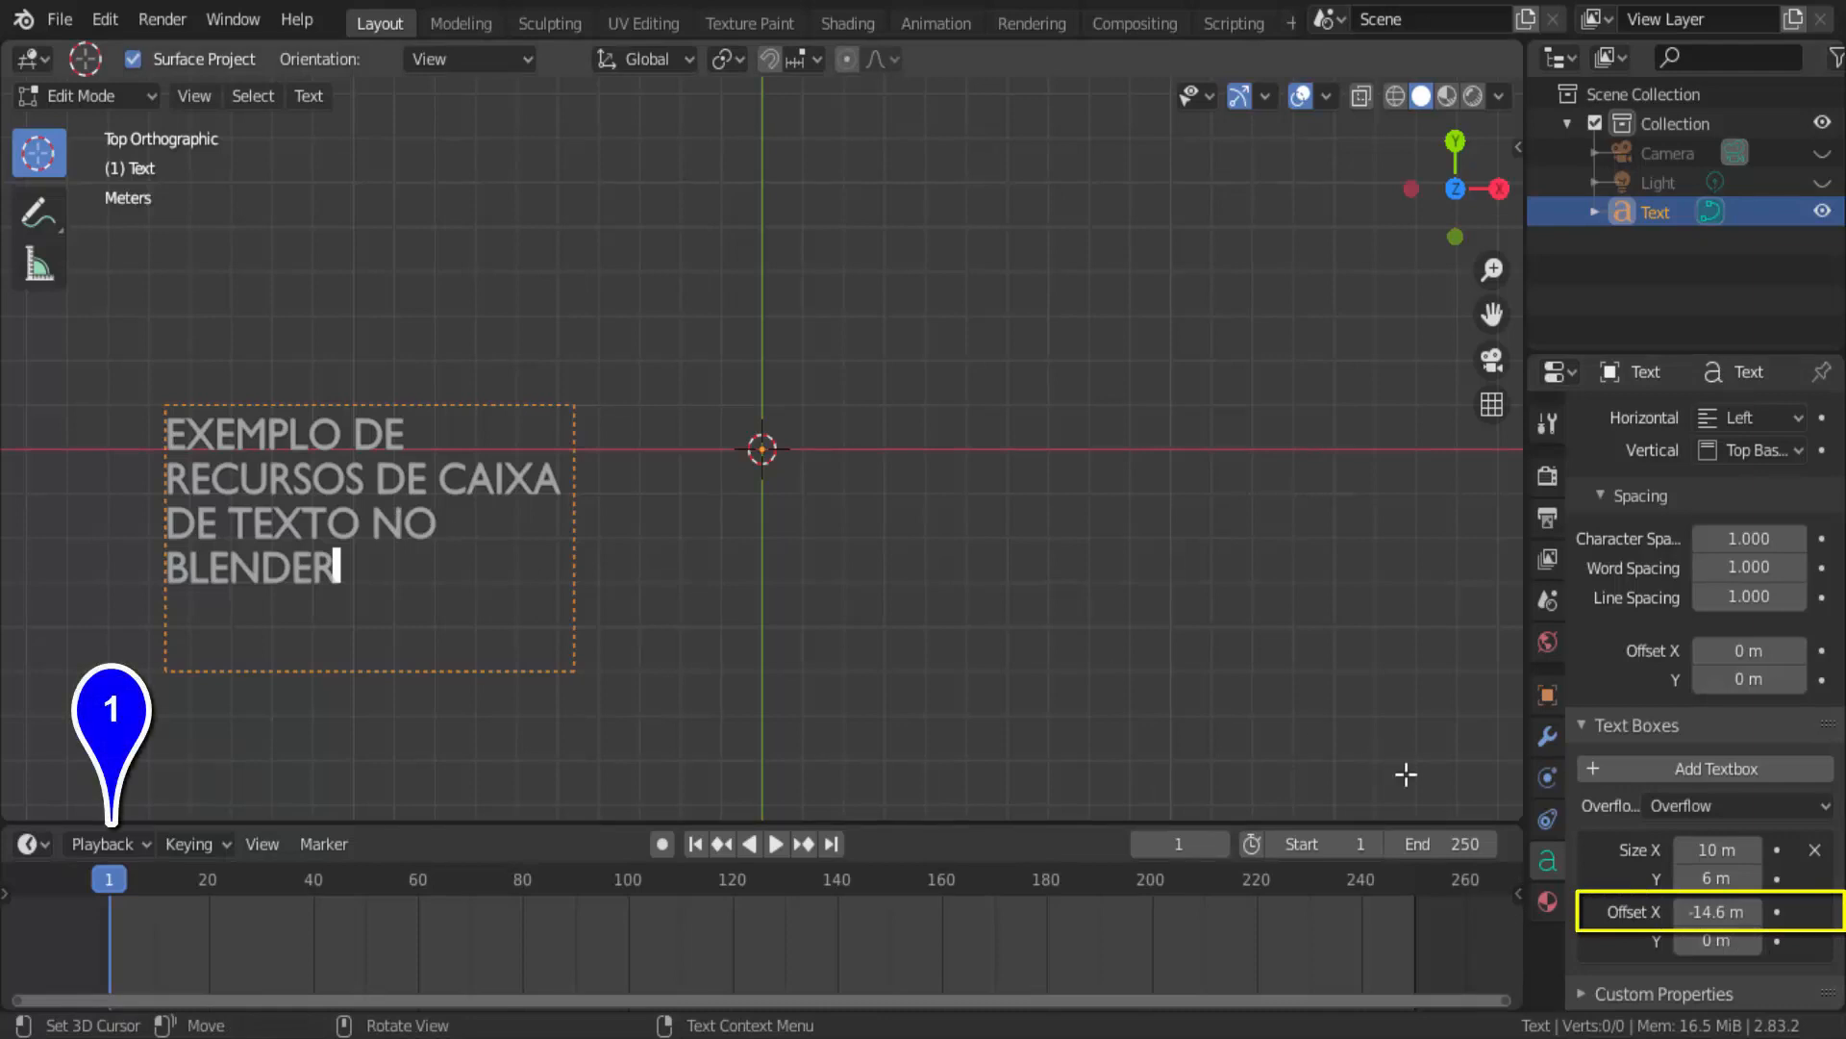
left_click(1777, 912)
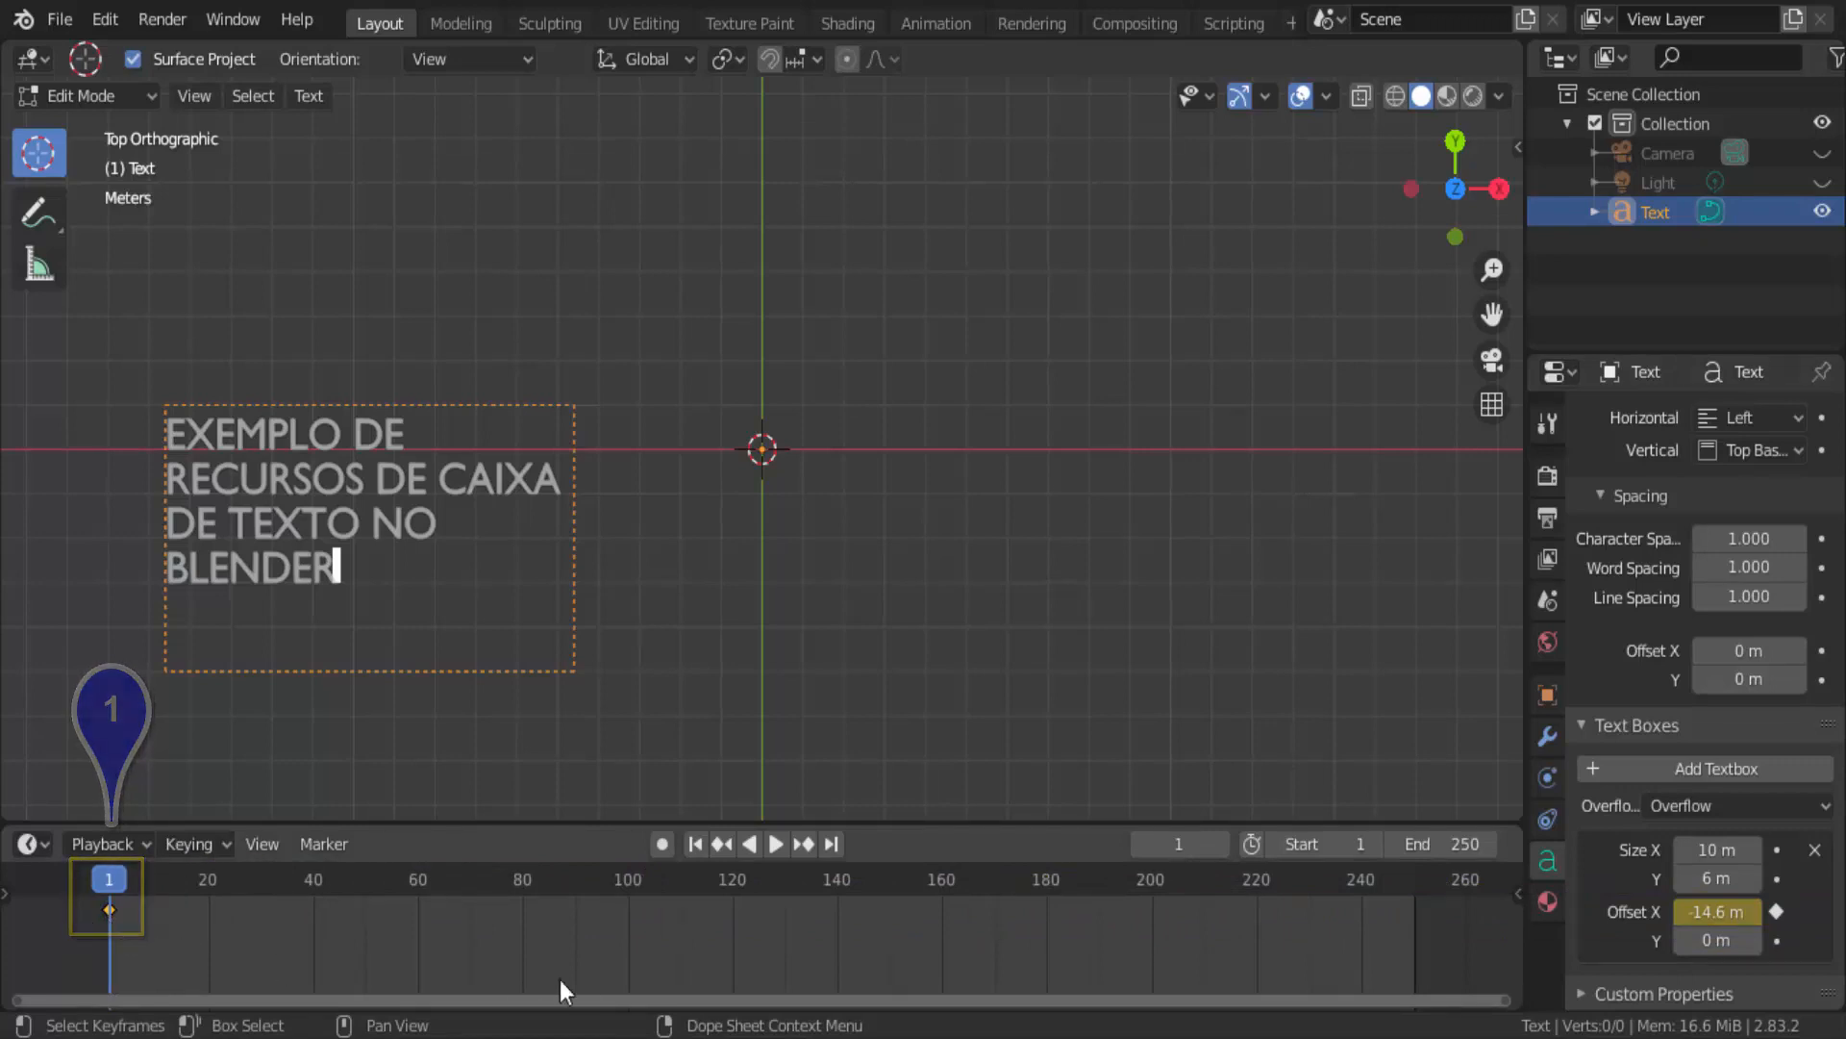
At frame 100, set the text box's X offset to about 4.9 m and insert a keyframe for it.
left_click(628, 890)
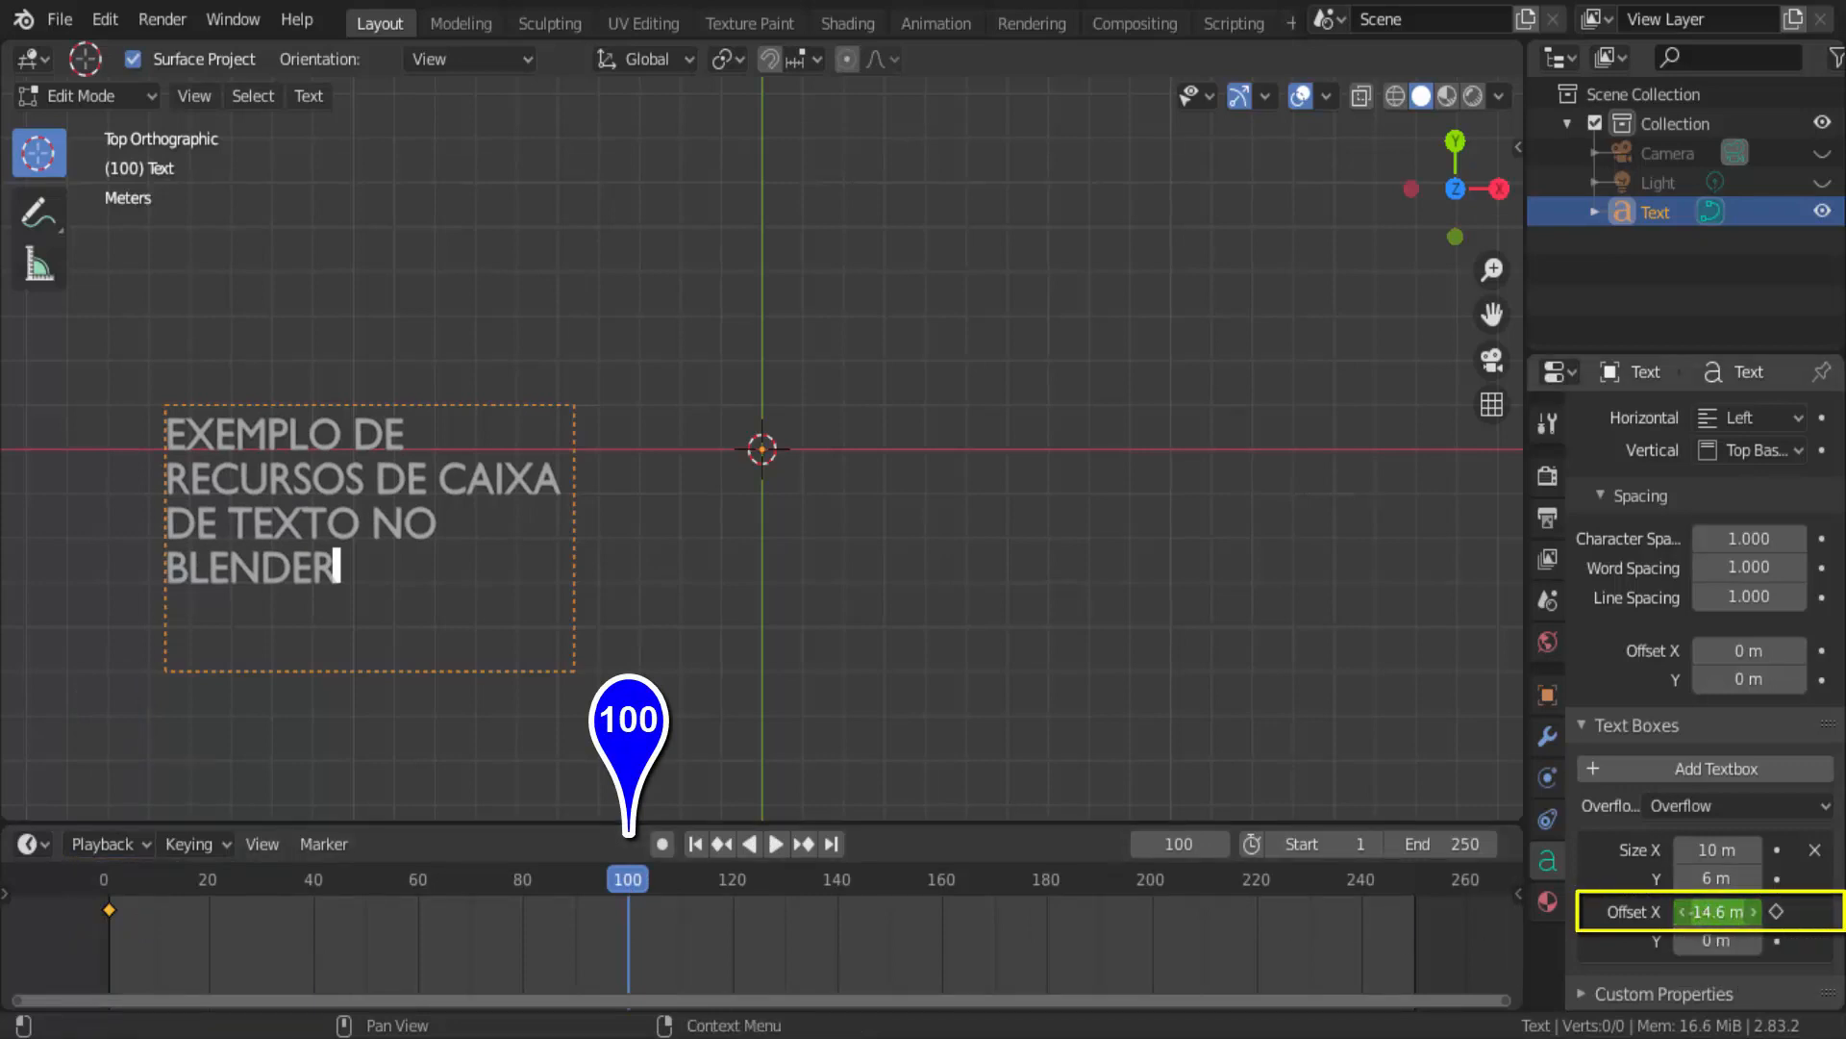
left_click_drag(1717, 912, 1764, 942)
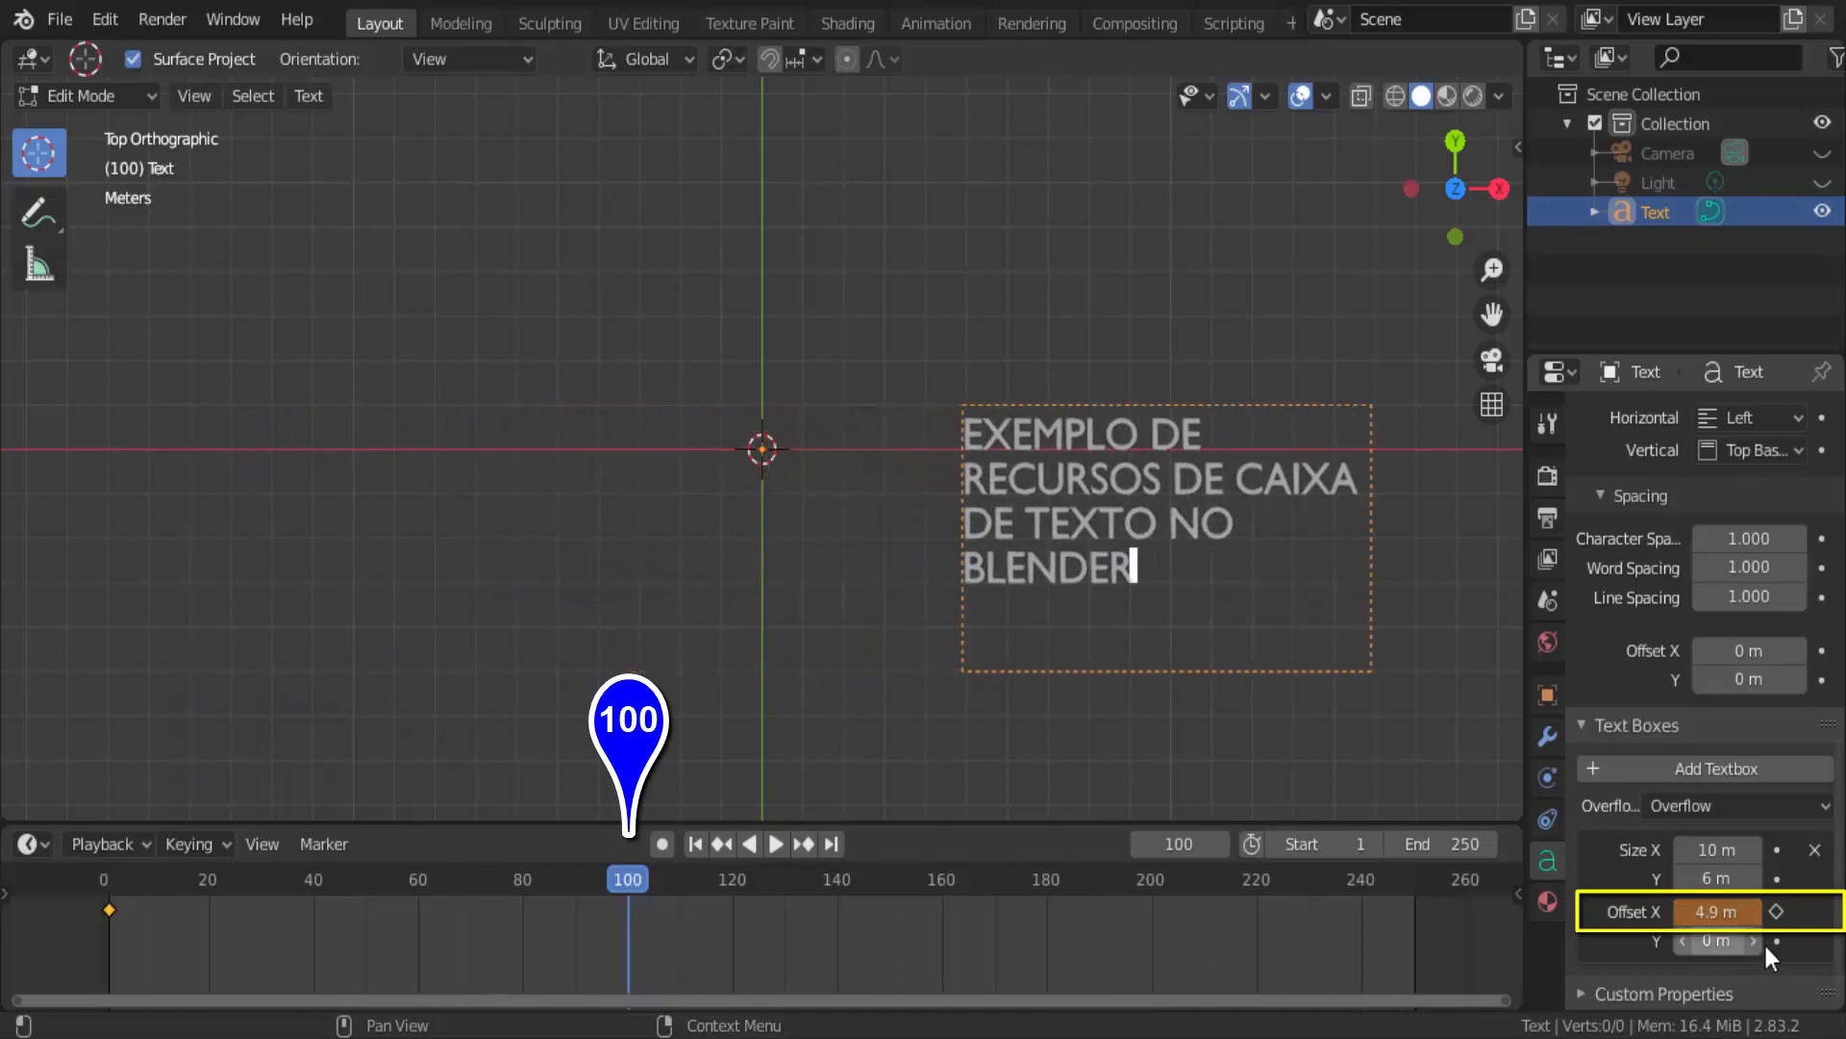
left_click(1776, 911)
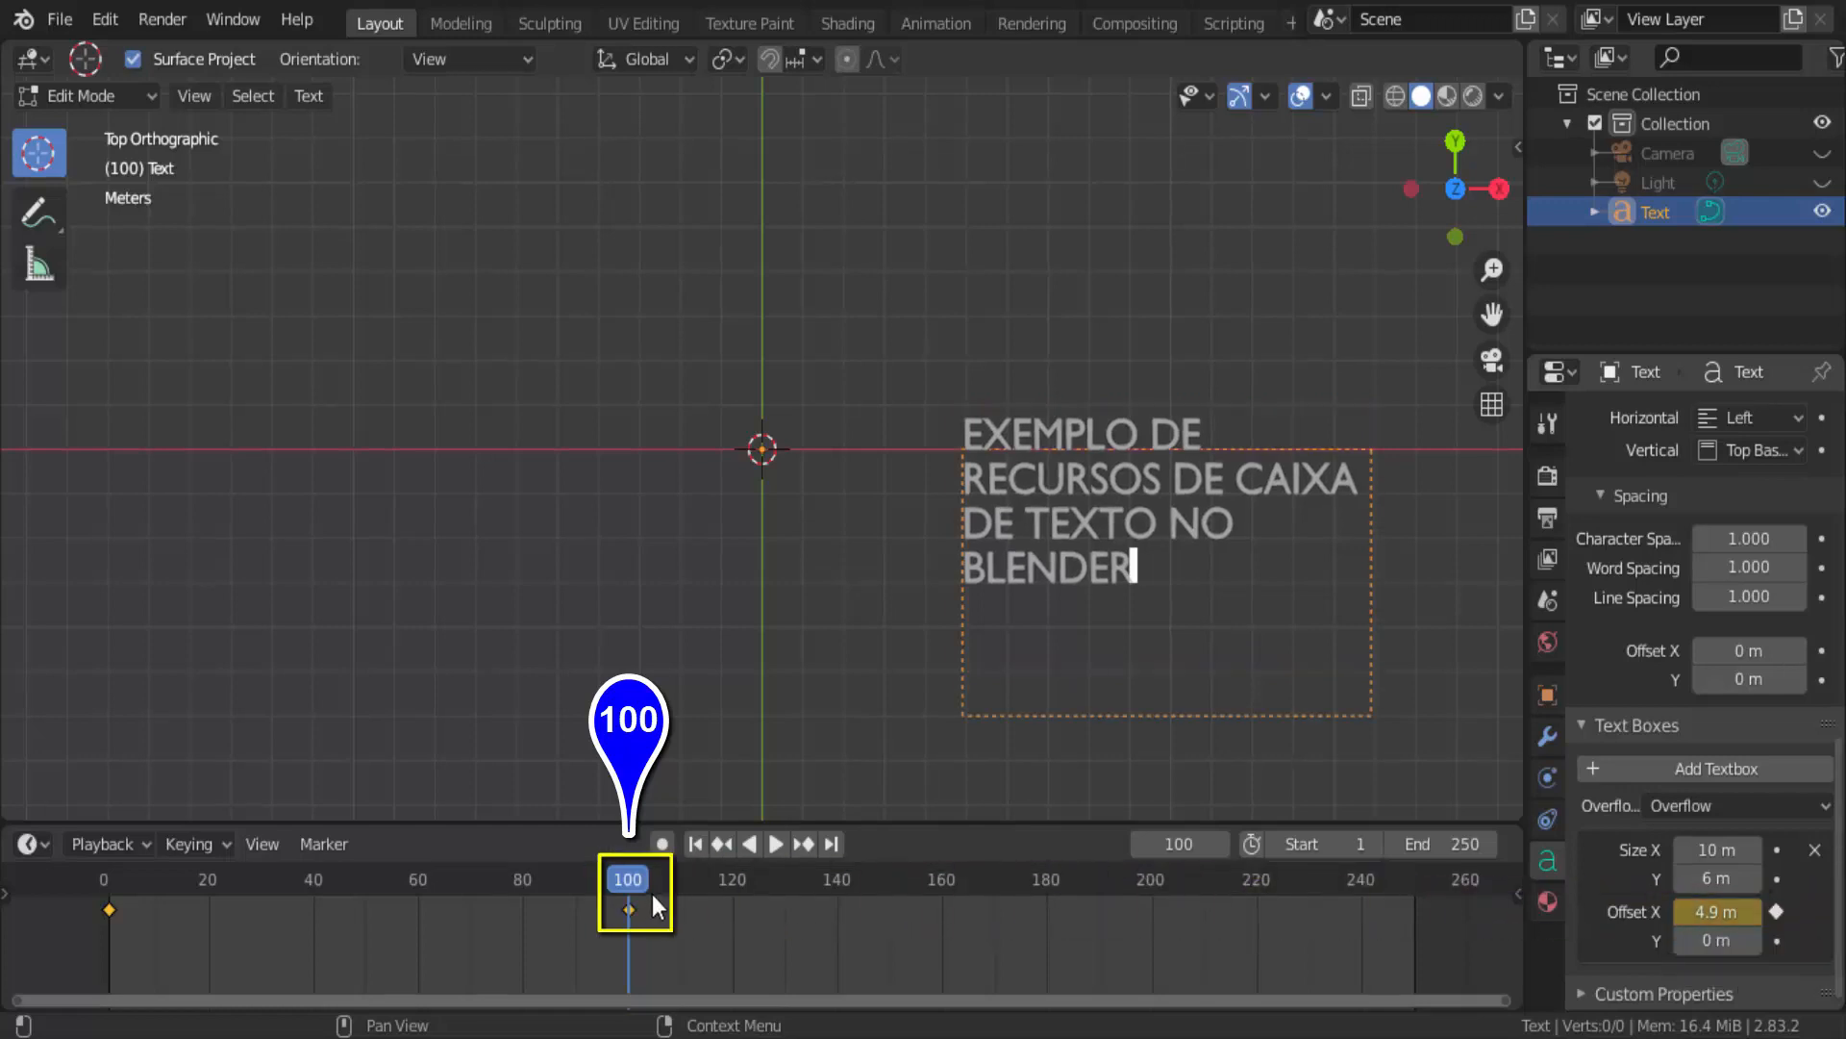
Play the animation from frame 1 to check the text's horizontal movement, stopping just past frame 100.
left_click(696, 844)
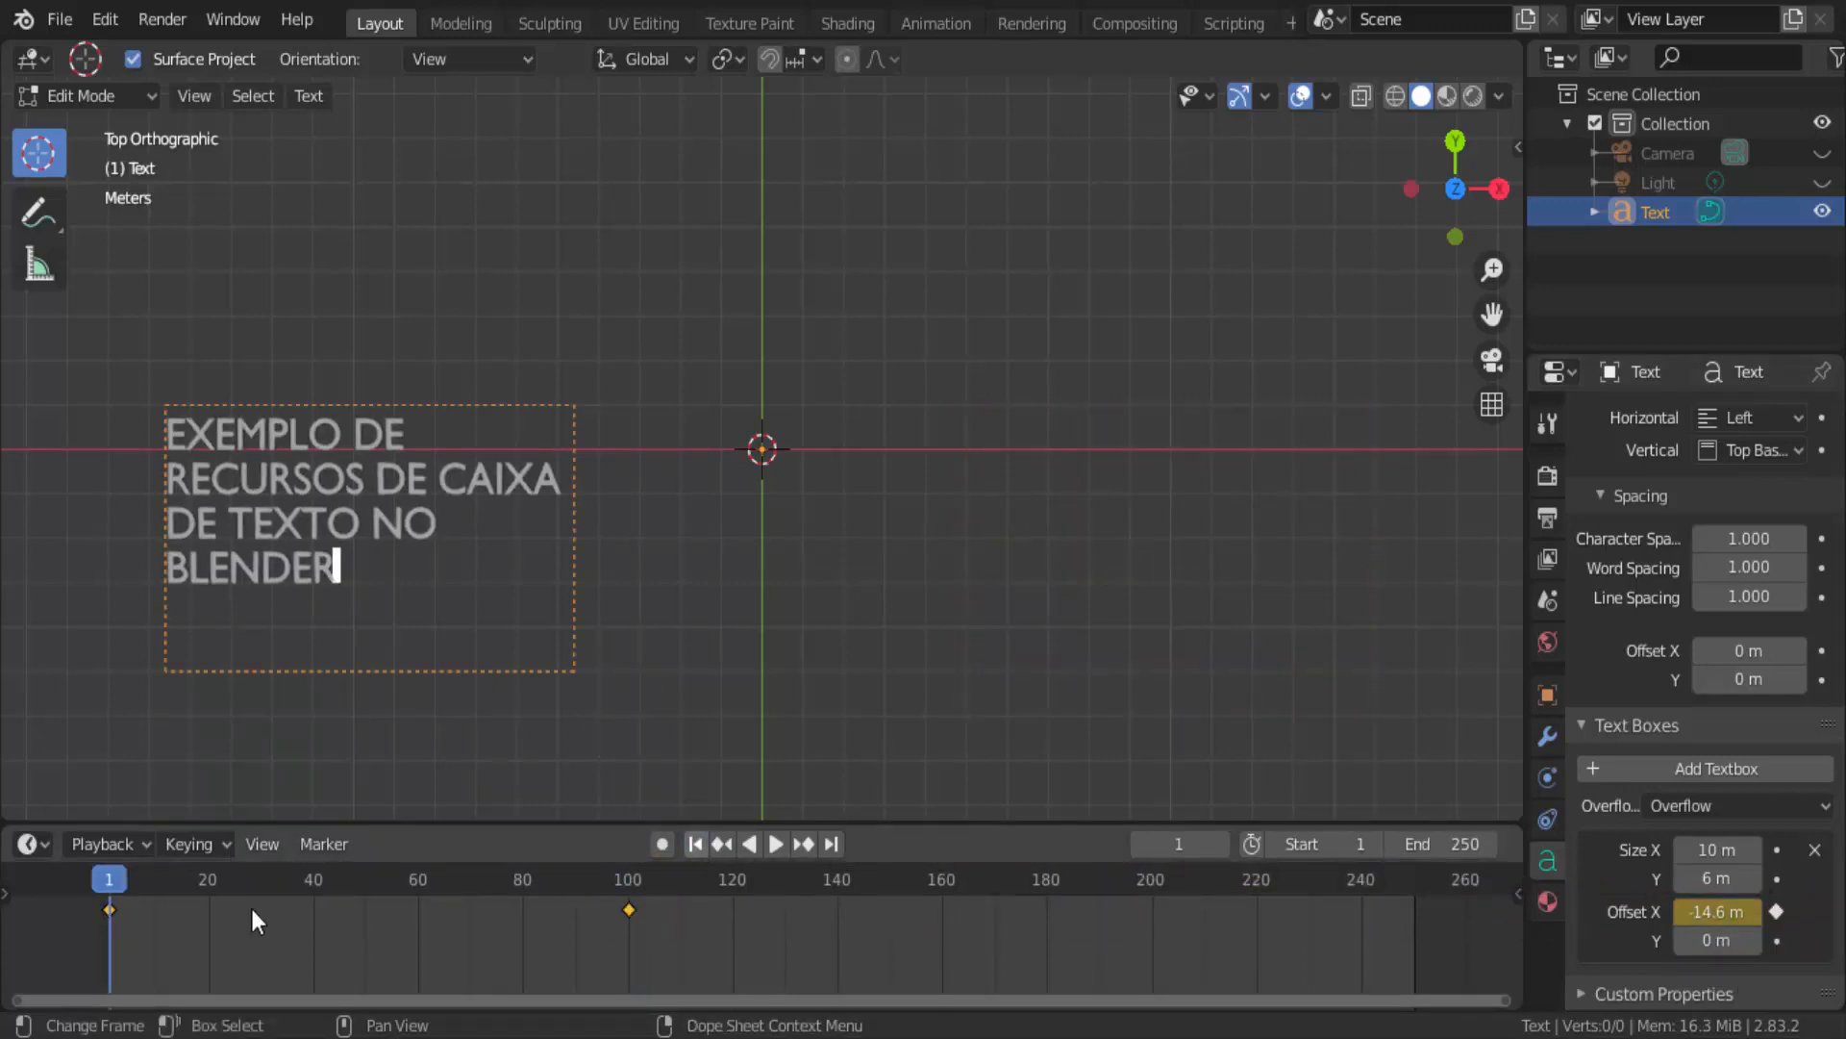
left_click(775, 843)
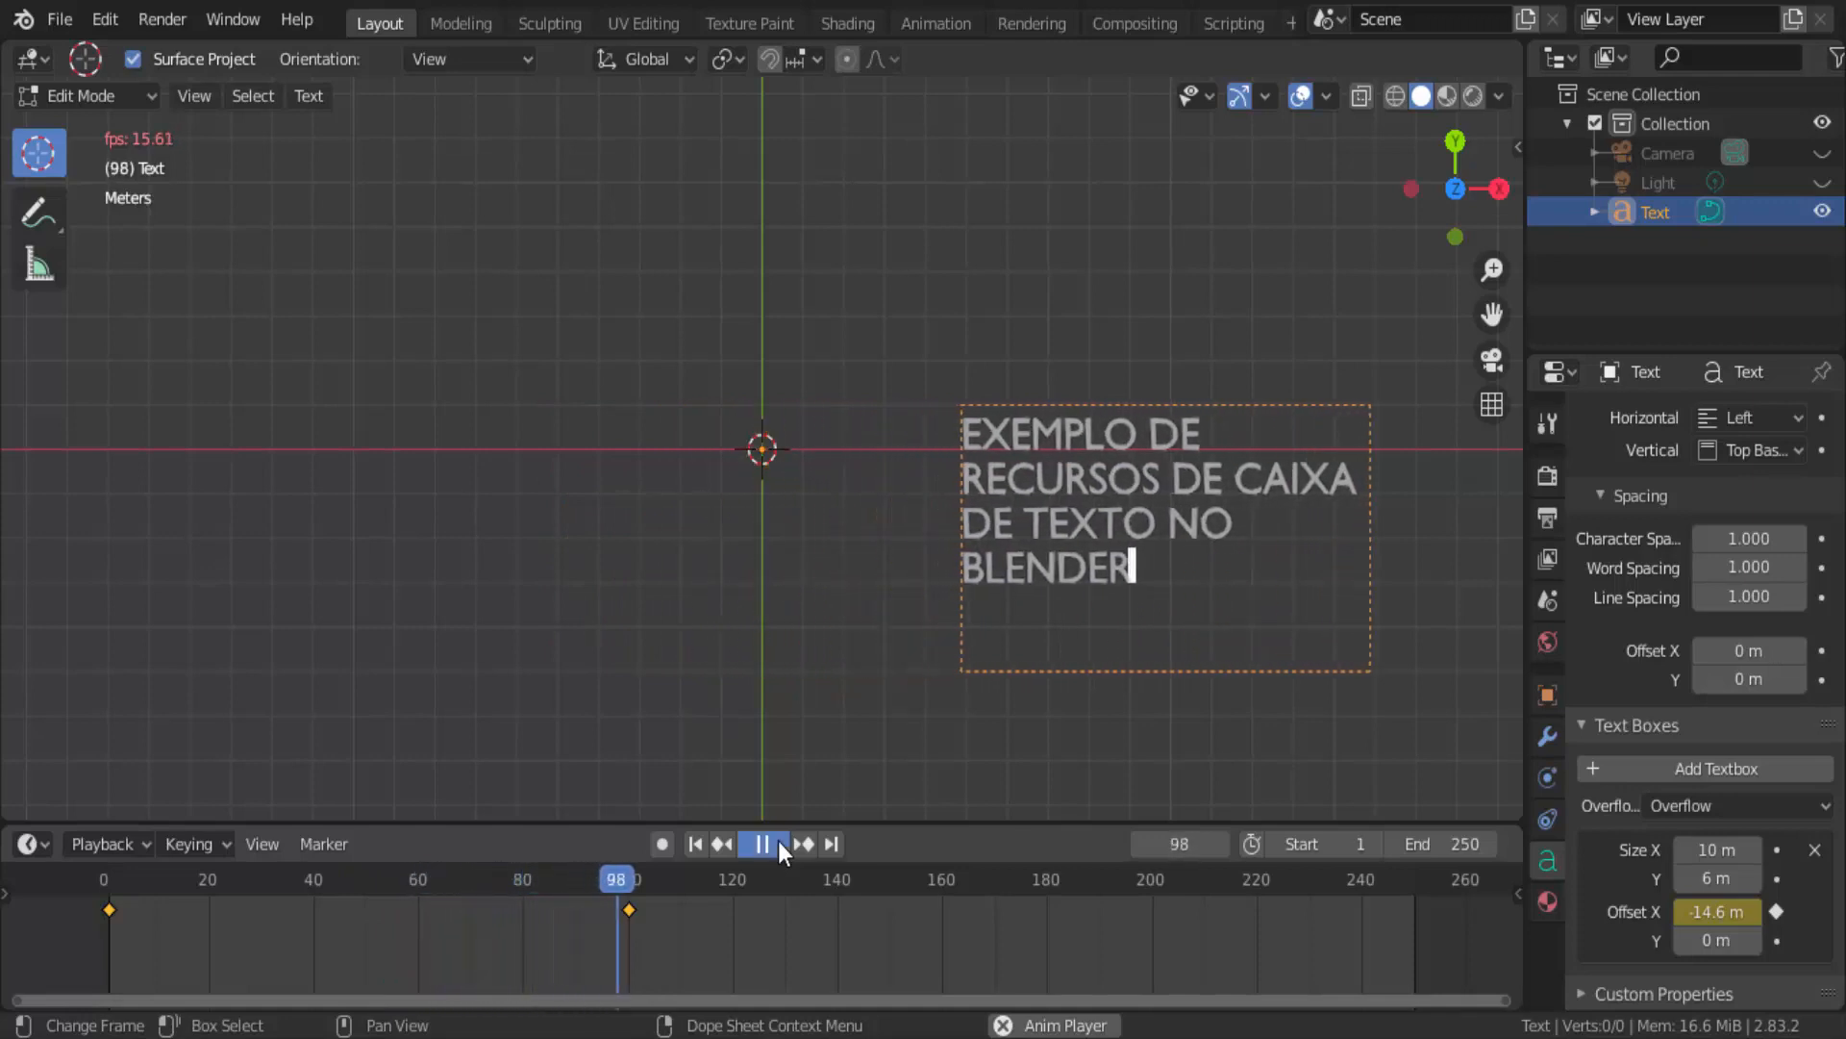
left_click(777, 844)
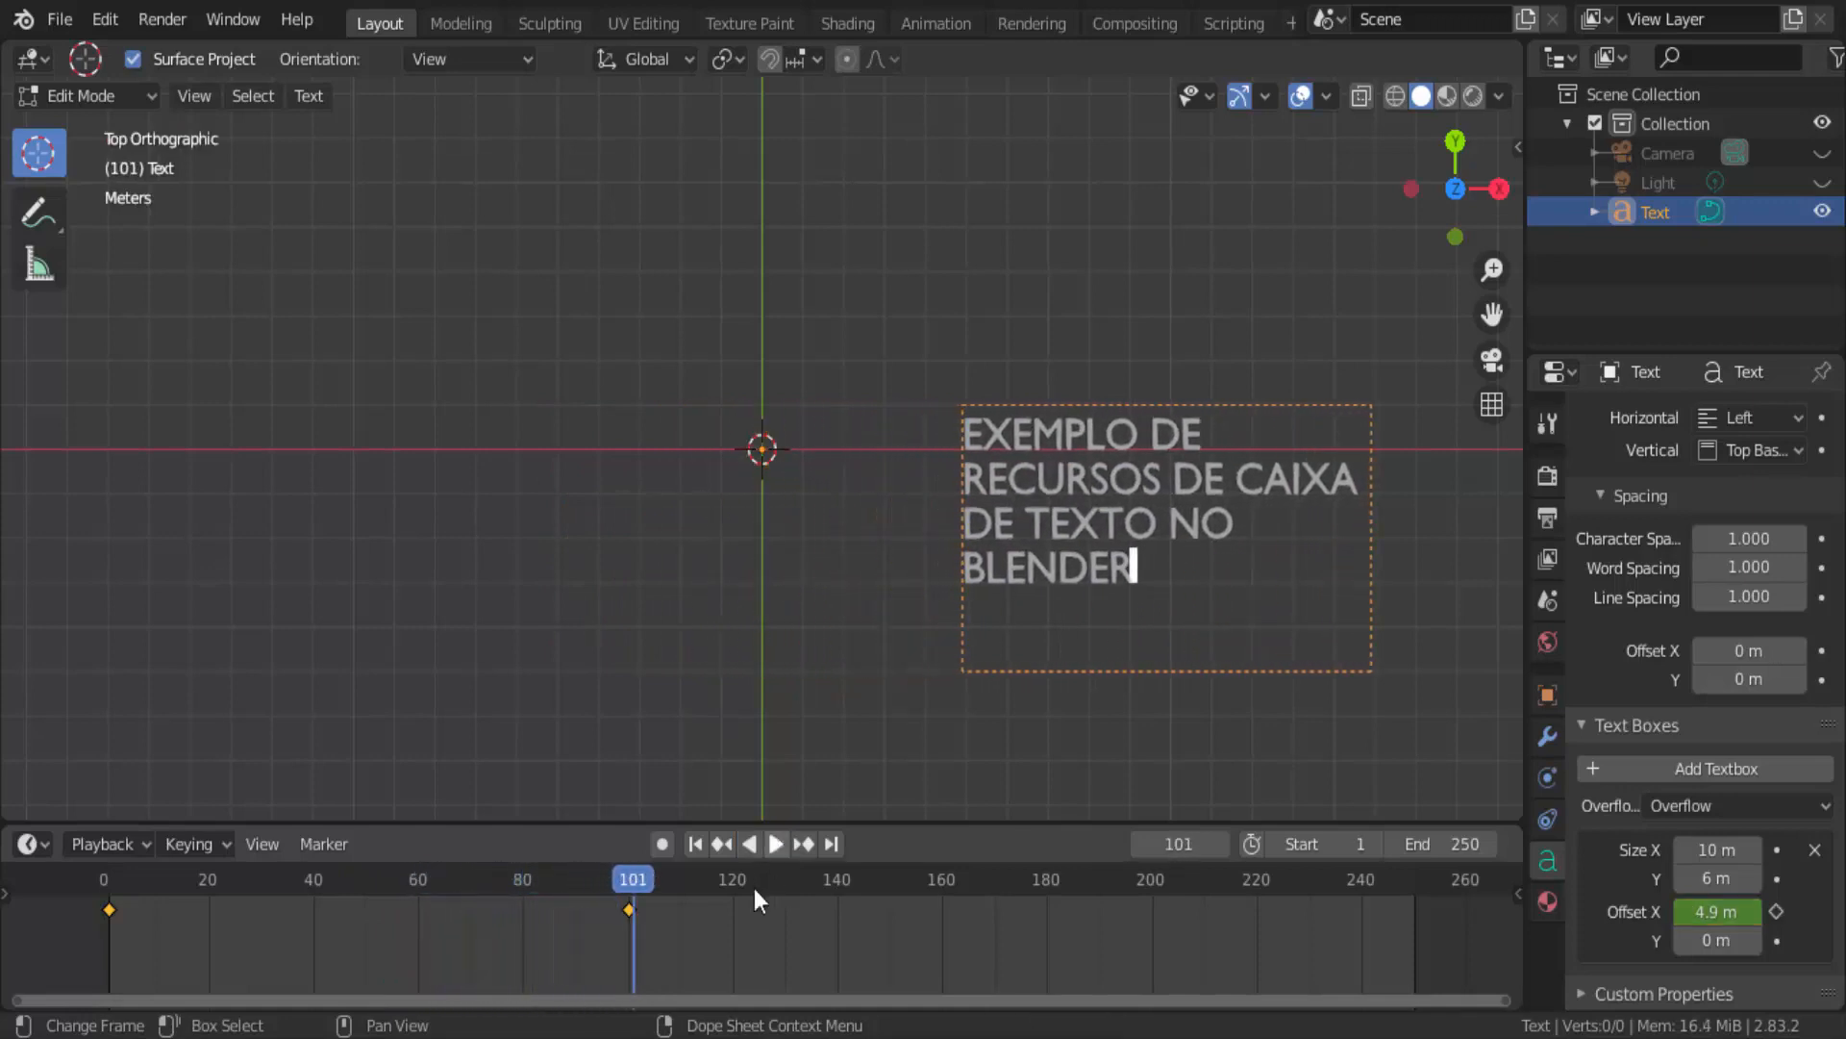
Keyframe the text box's Y offset at 0 m on frame 100, and its offsets at X 4.9 m, Y 5.2 m on frame 180.
left_click(627, 887)
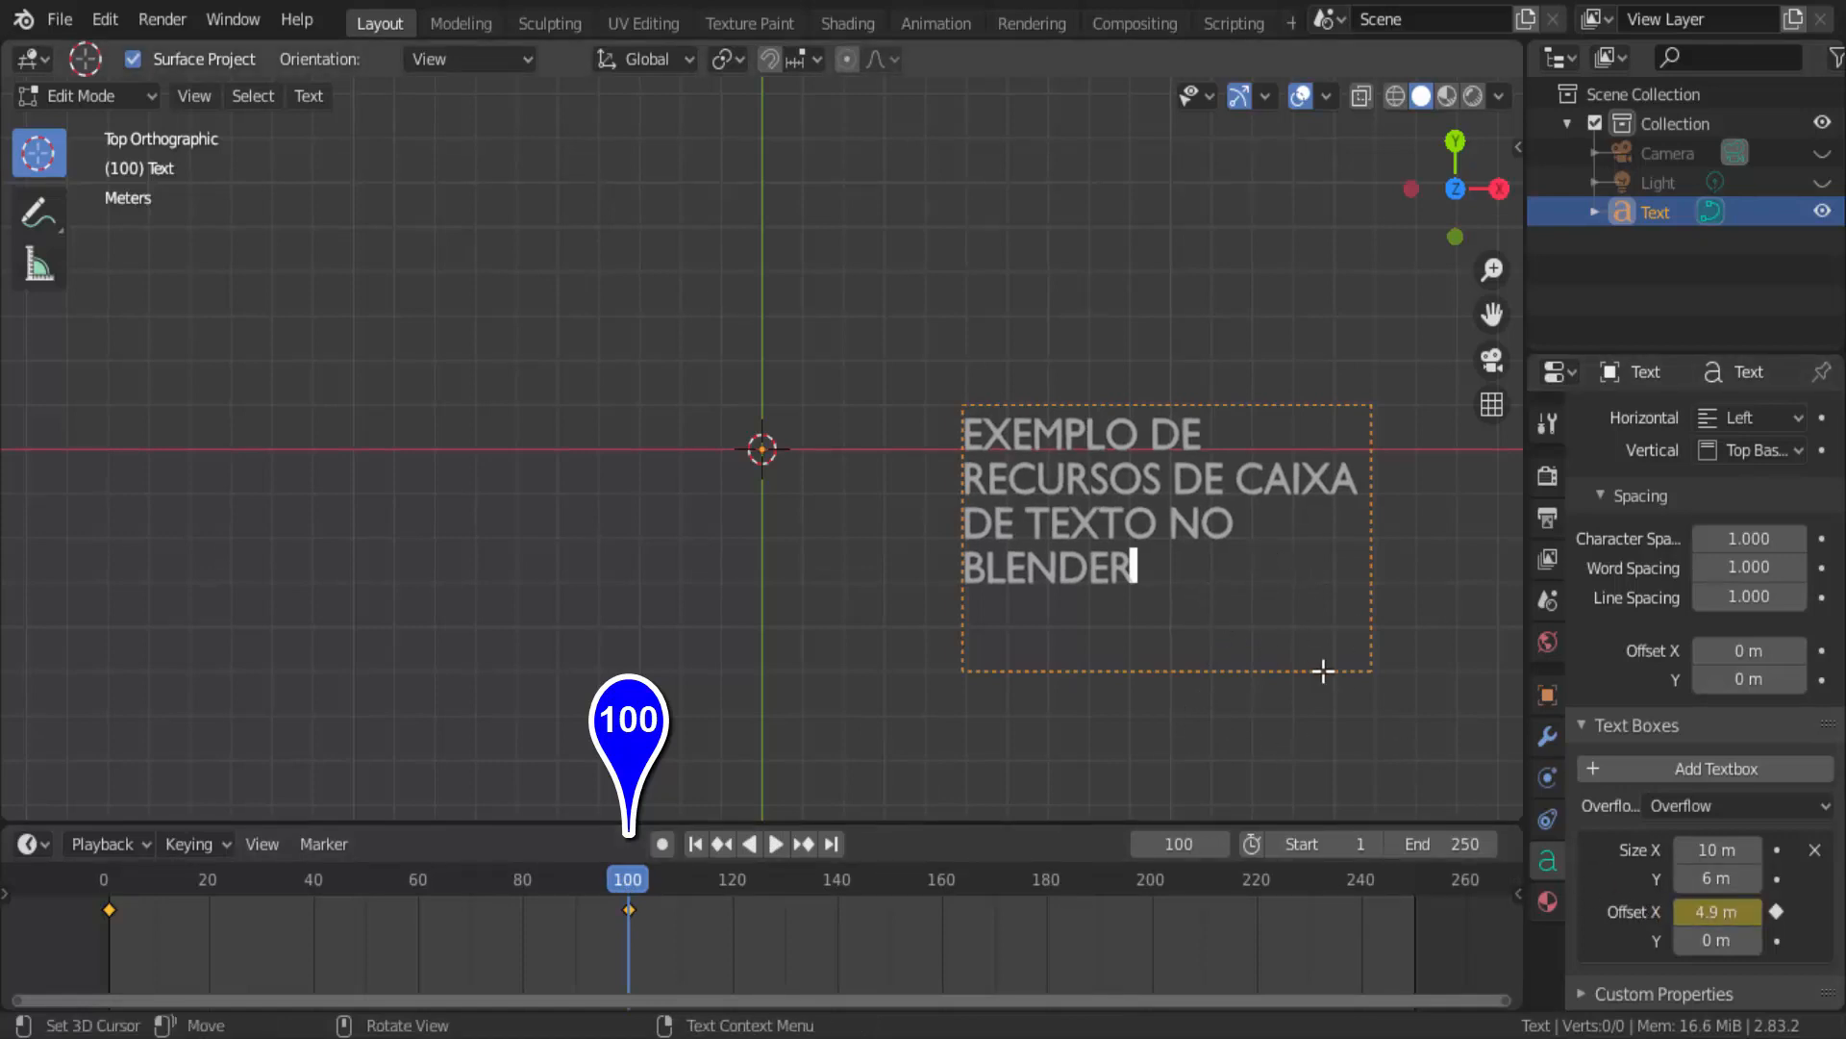
left_click(1776, 941)
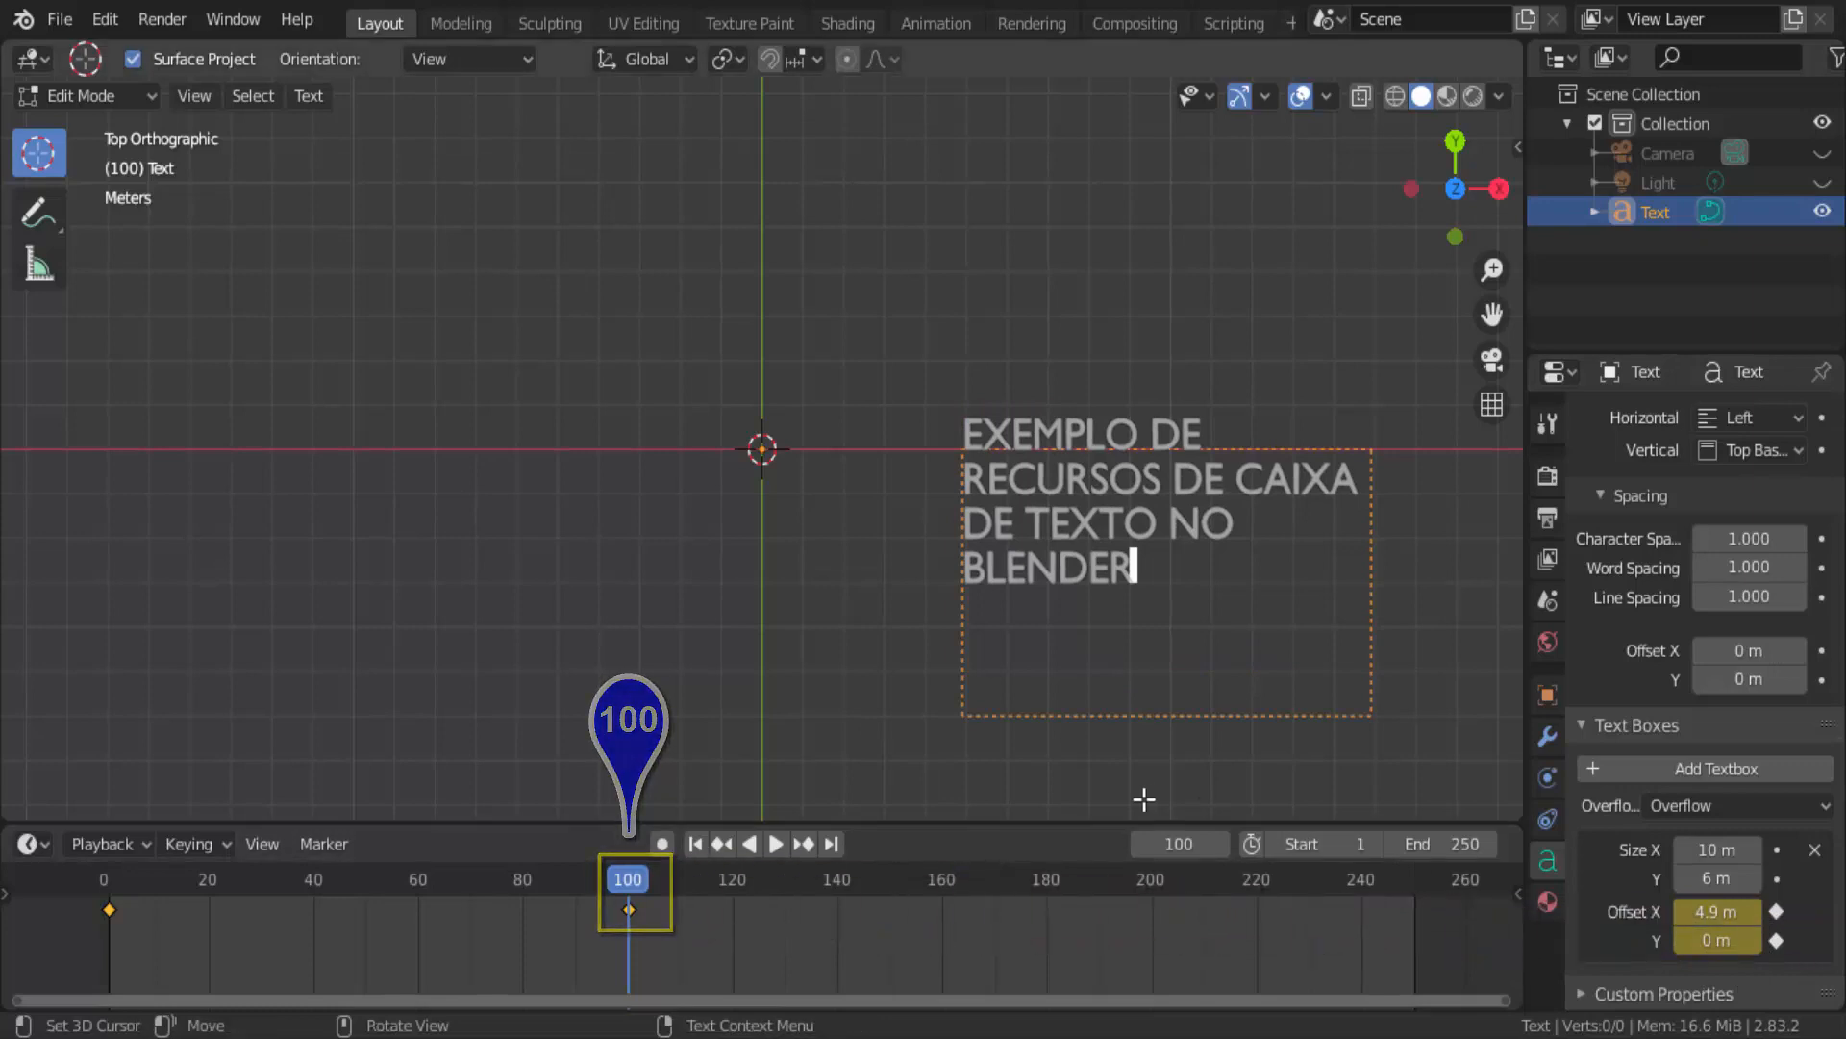
left_click(1047, 879)
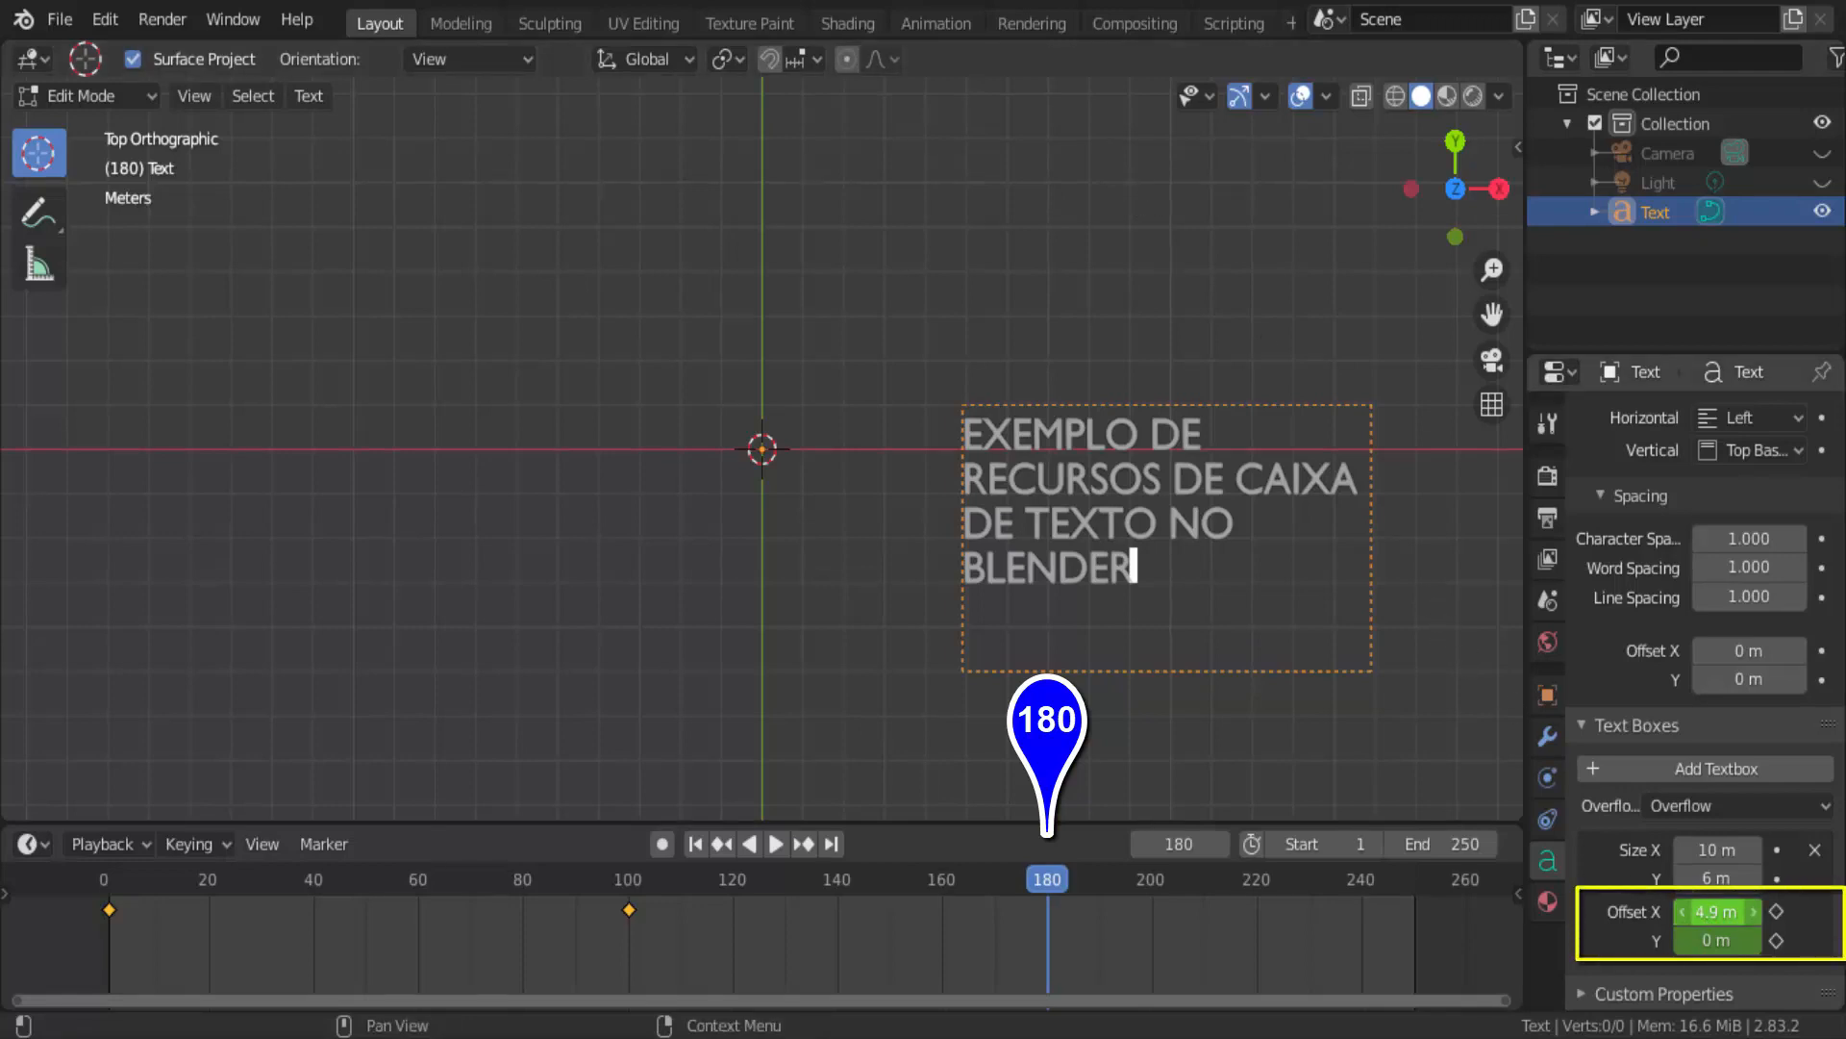
left_click_drag(1717, 939, 1794, 940)
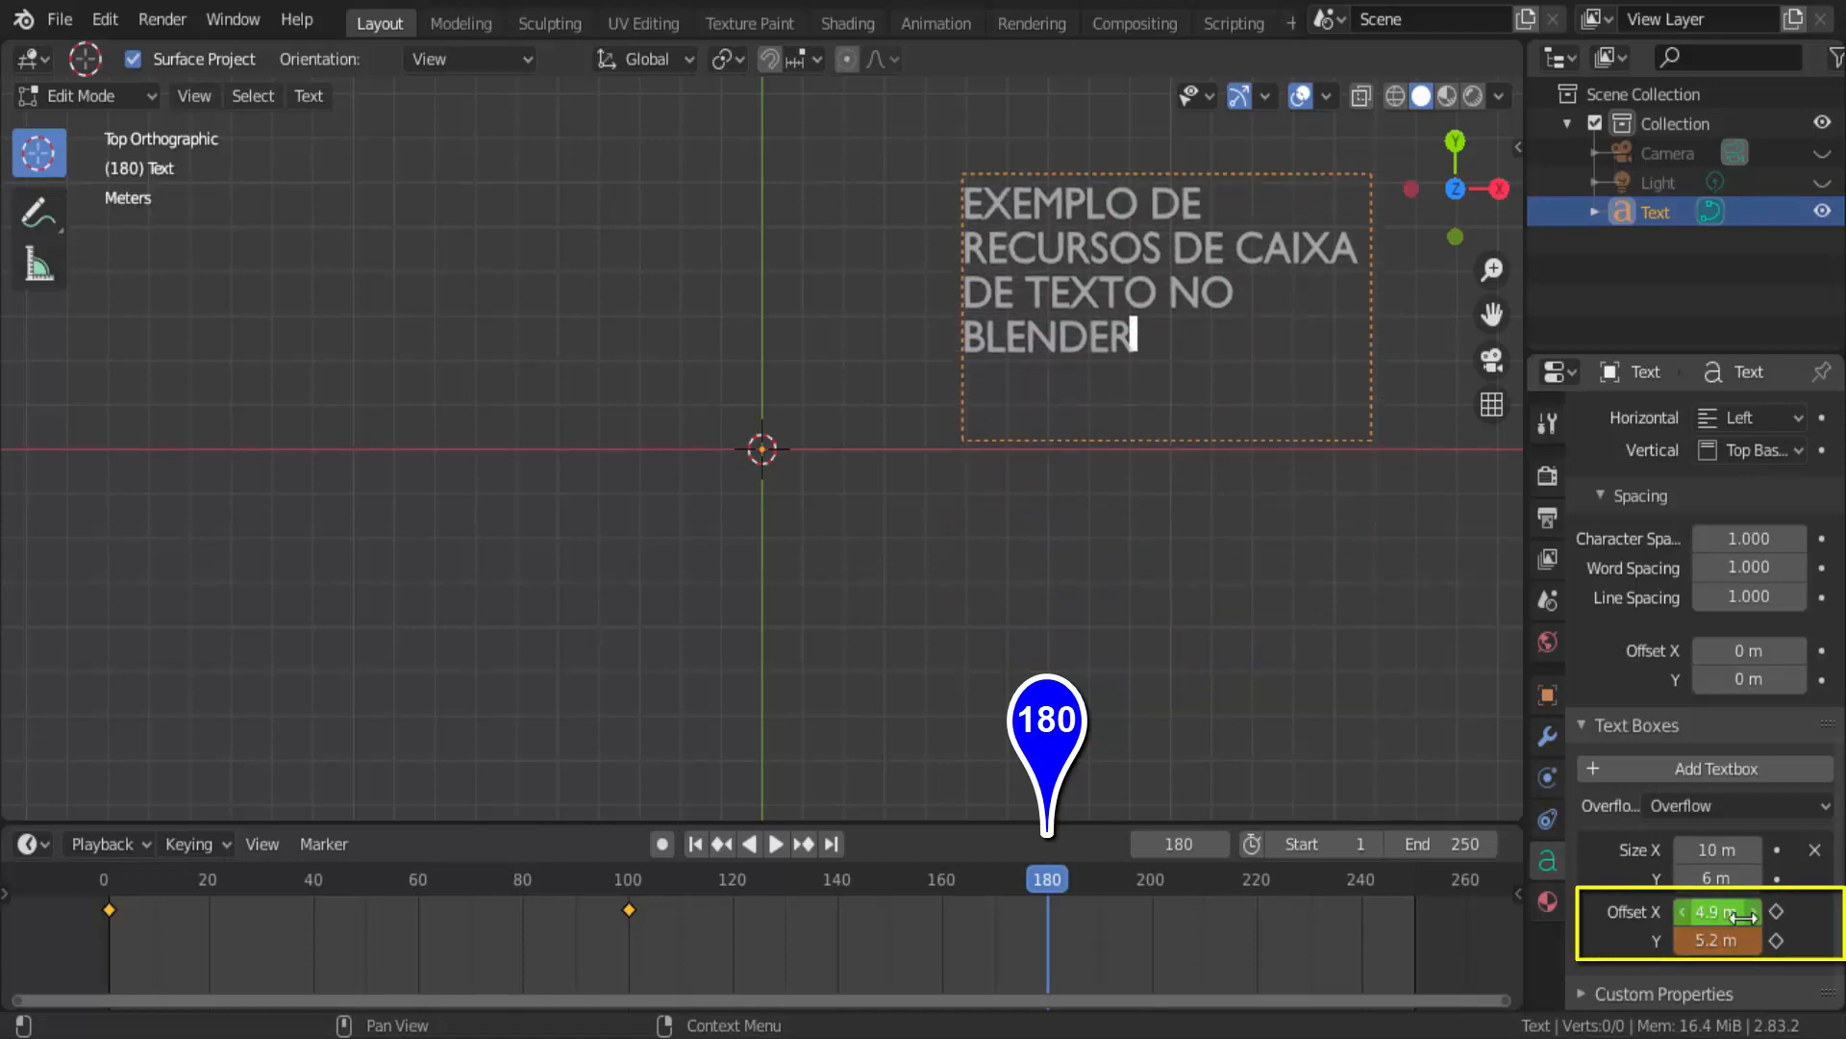
left_click(1776, 911)
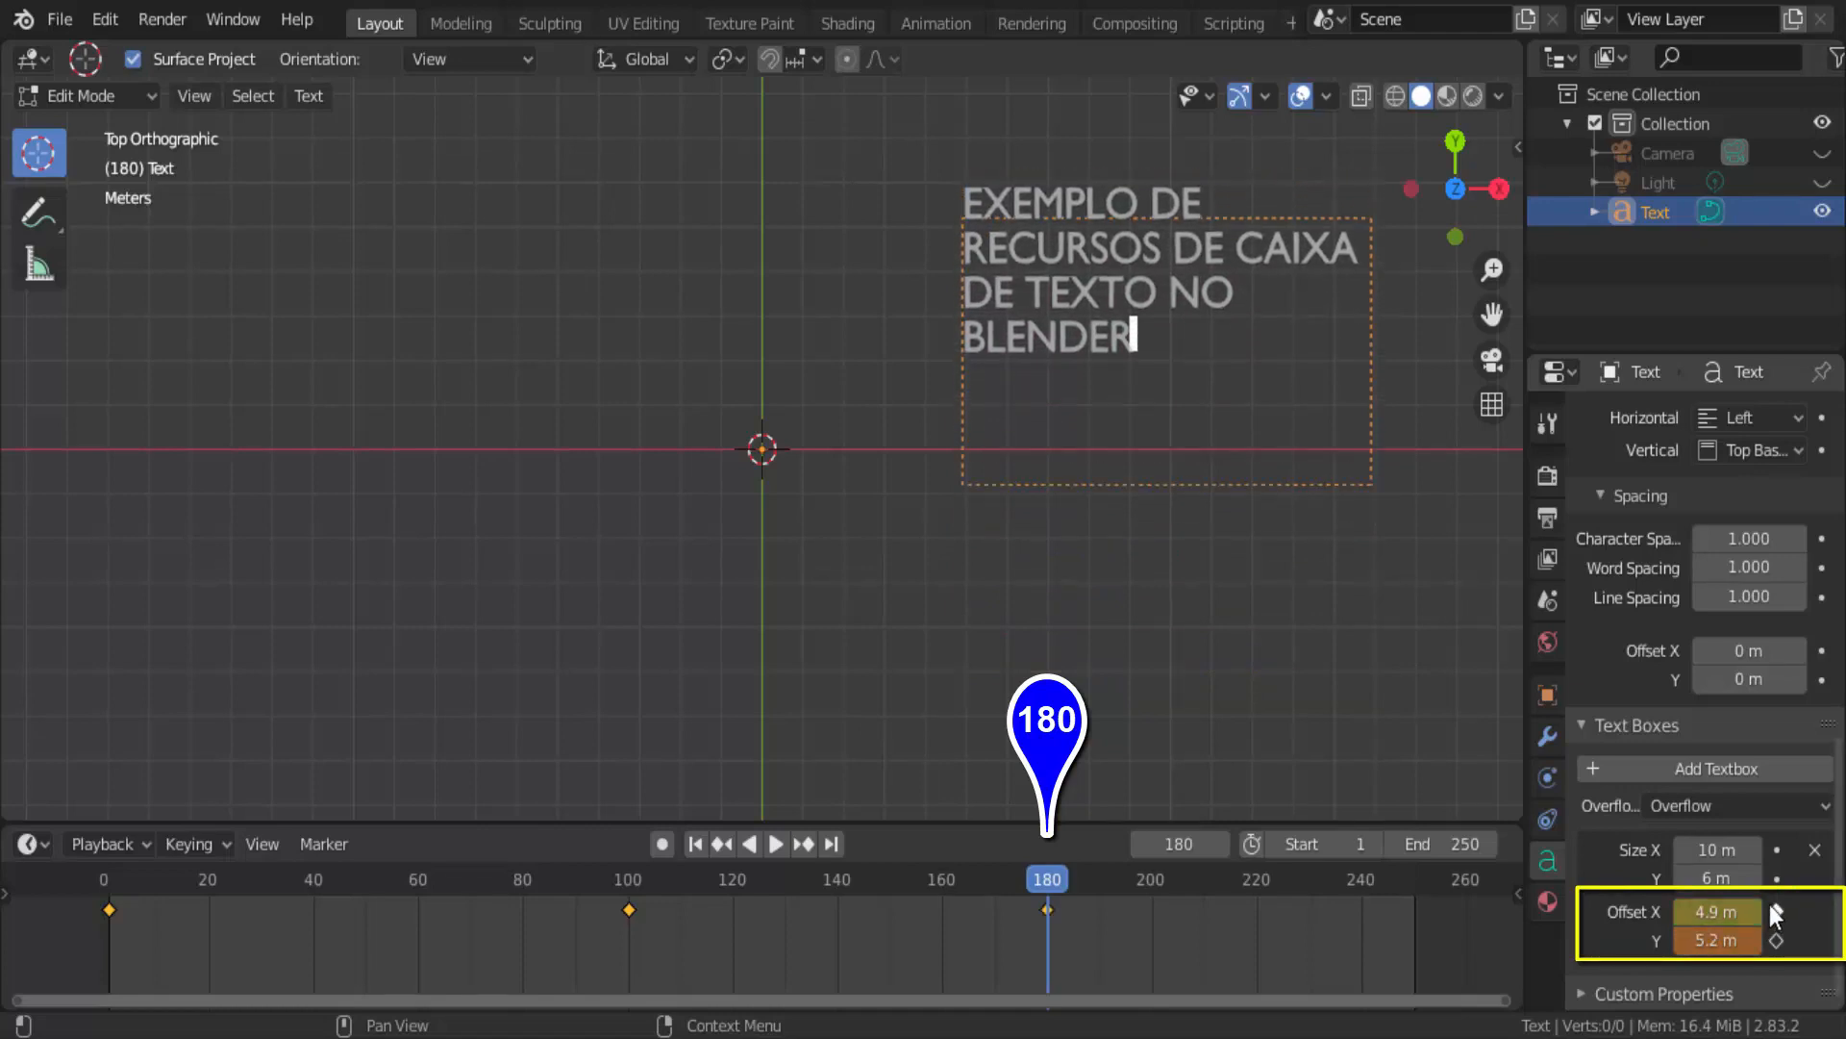
left_click(1775, 937)
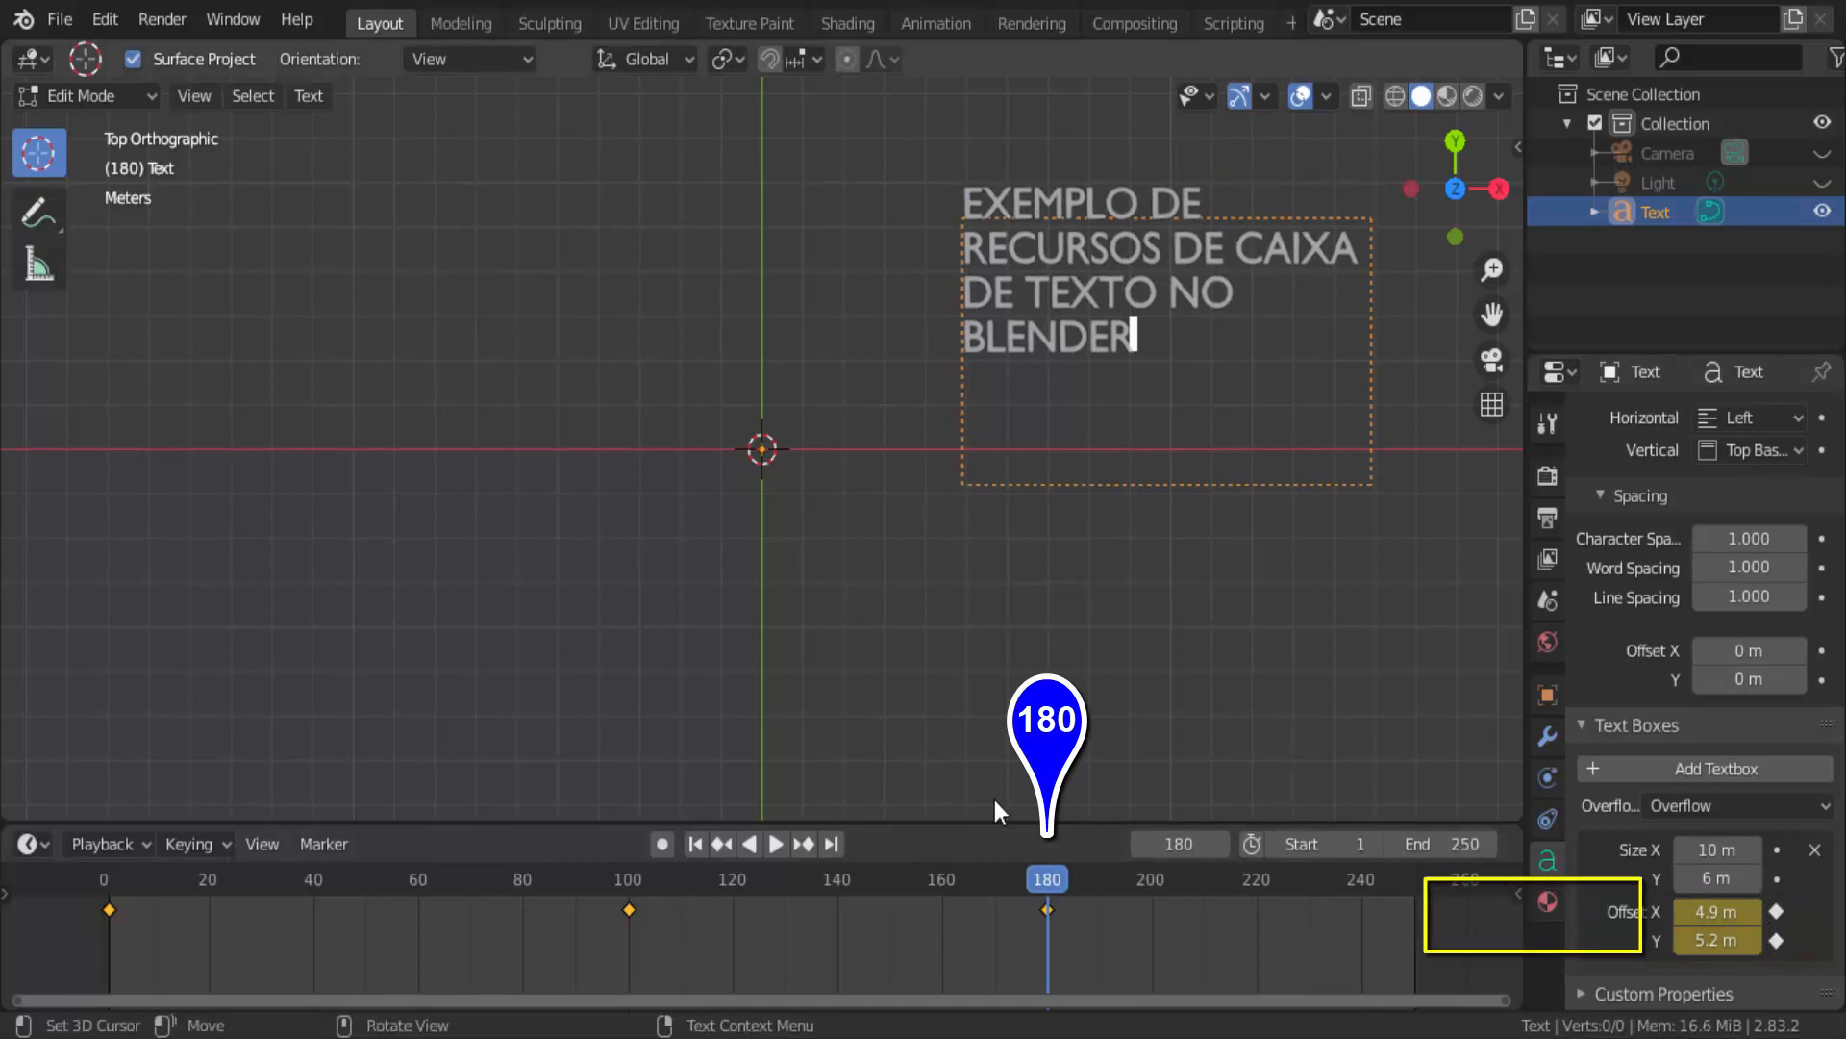
Play the animation from frame 1 to just past frame 180 to check the text box's full movement.
left_click(697, 842)
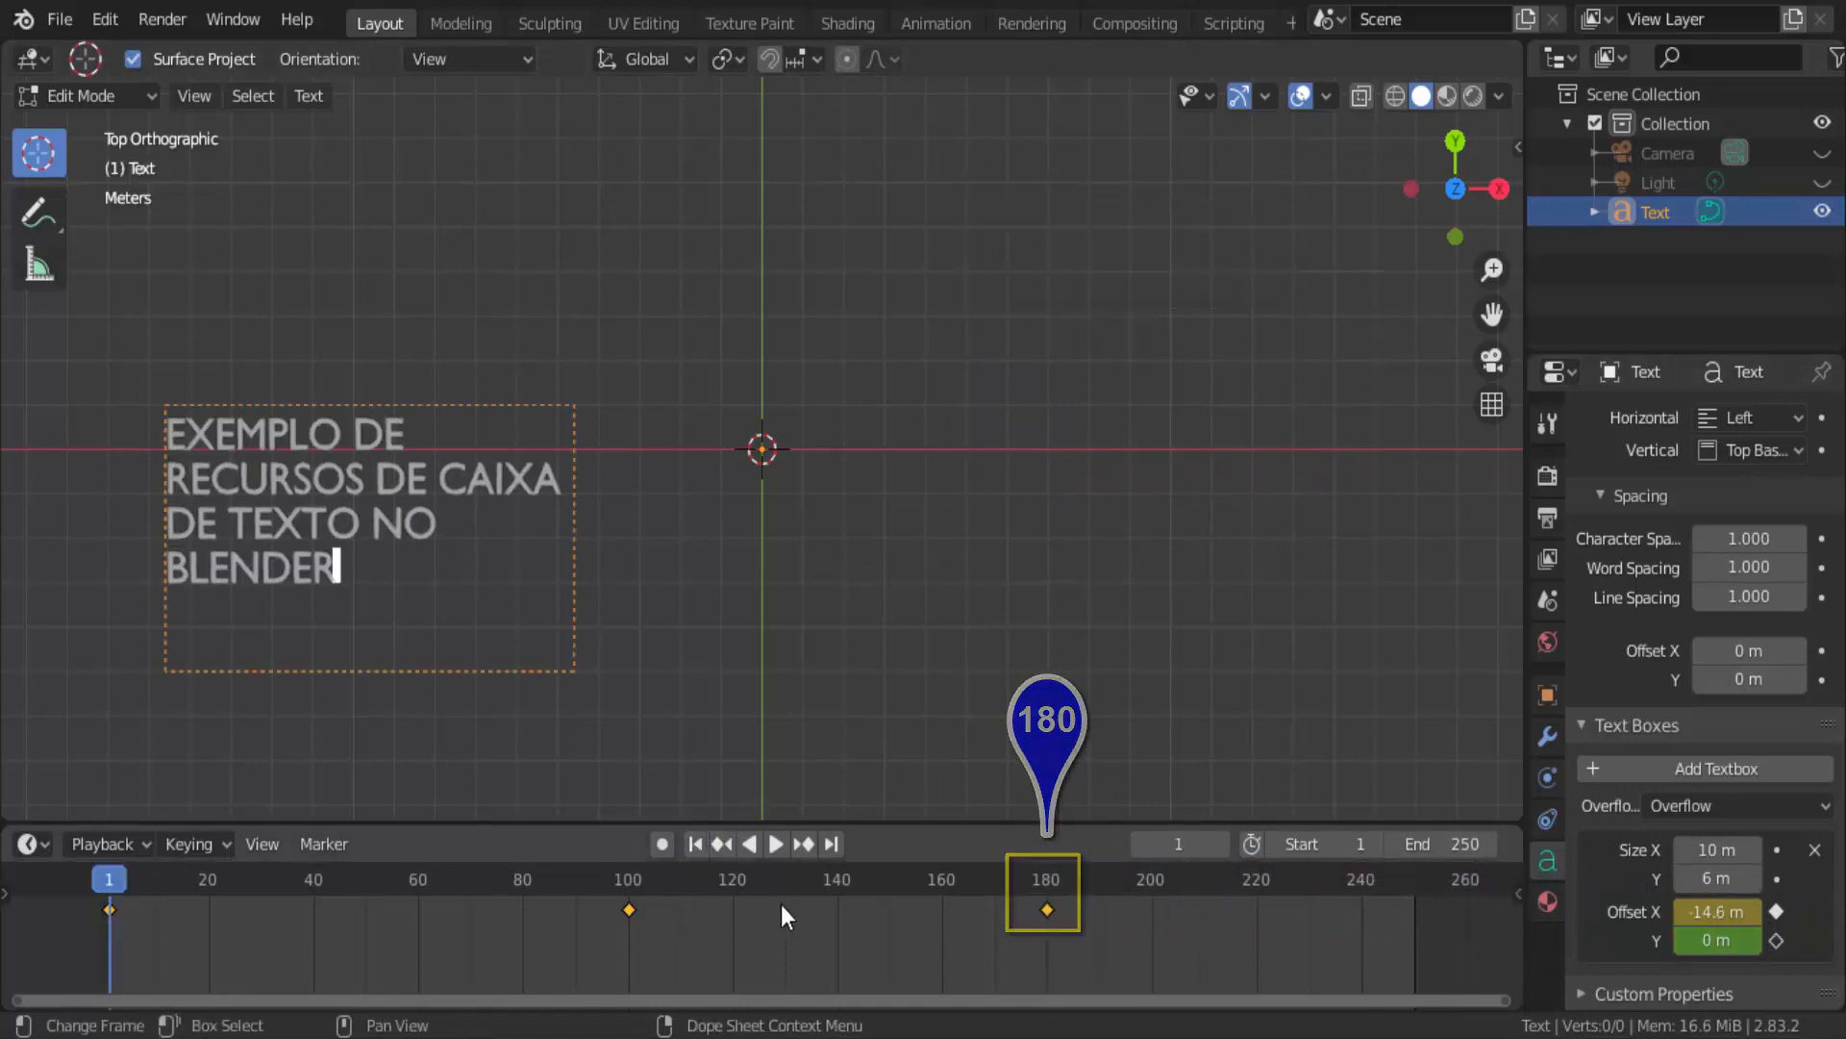
left_click(777, 846)
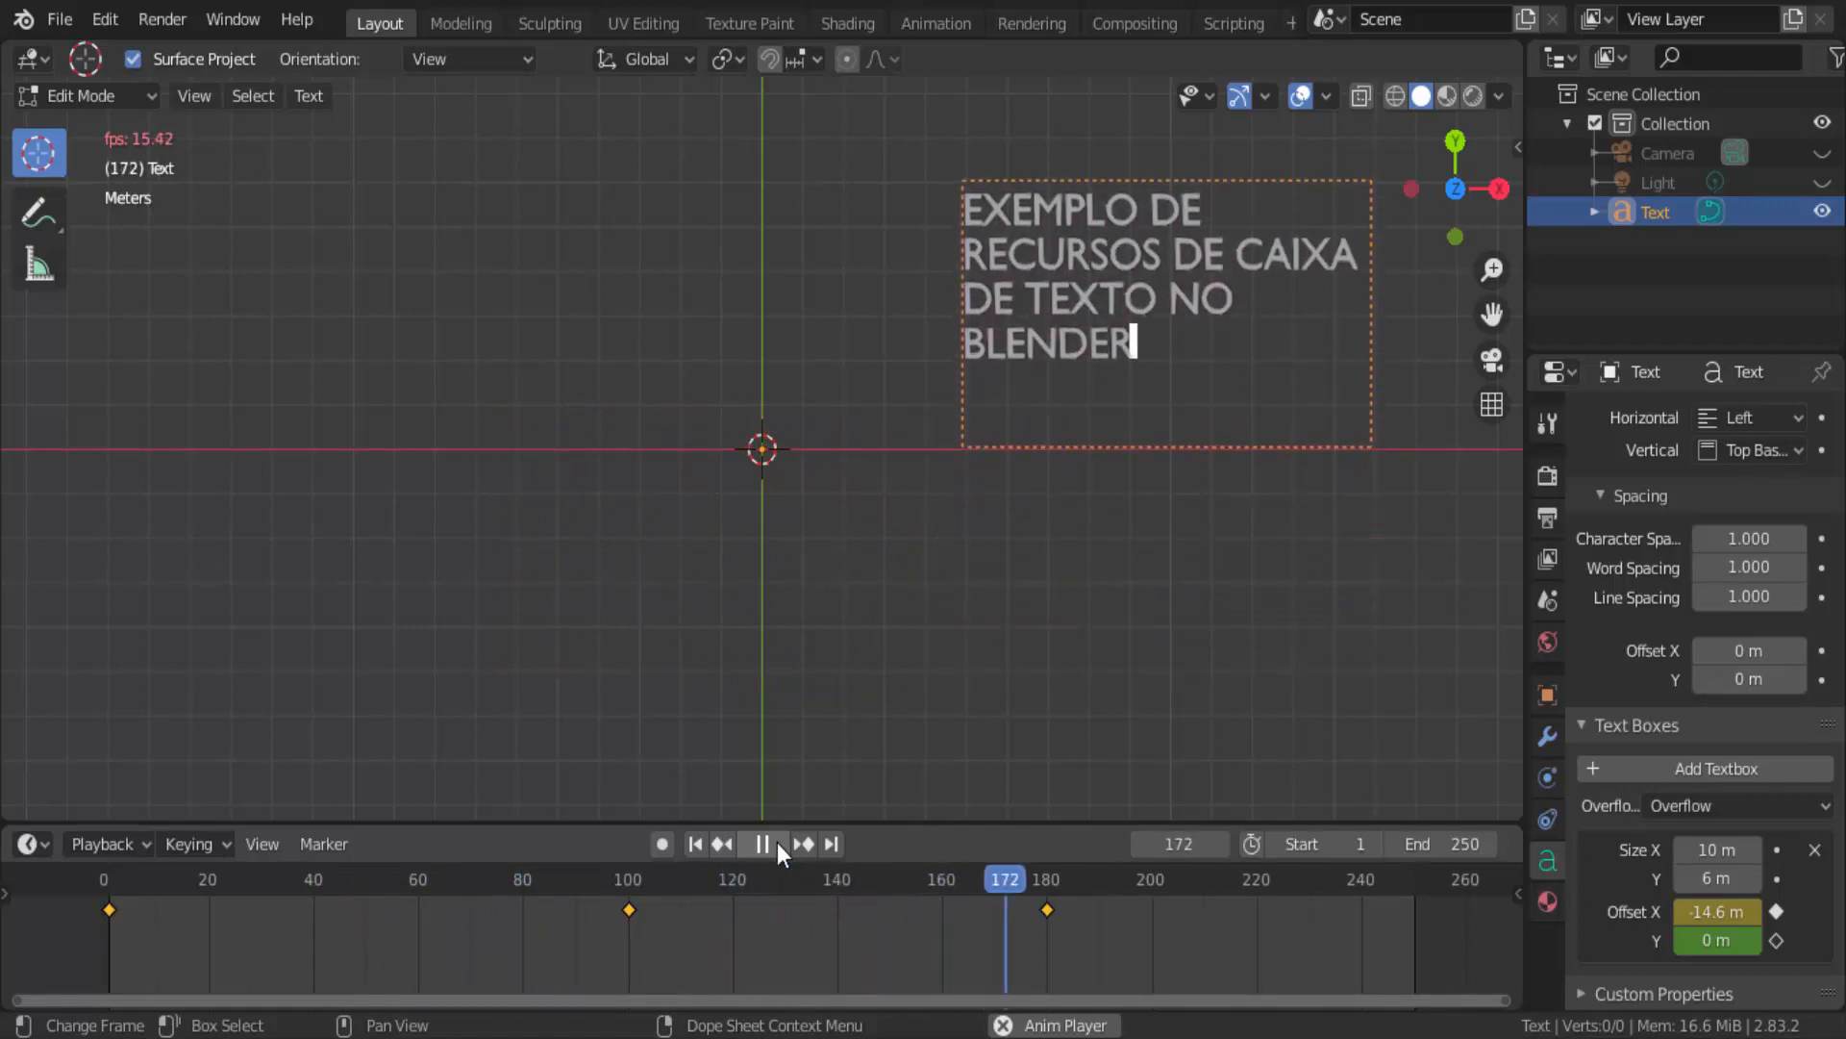
left_click(778, 842)
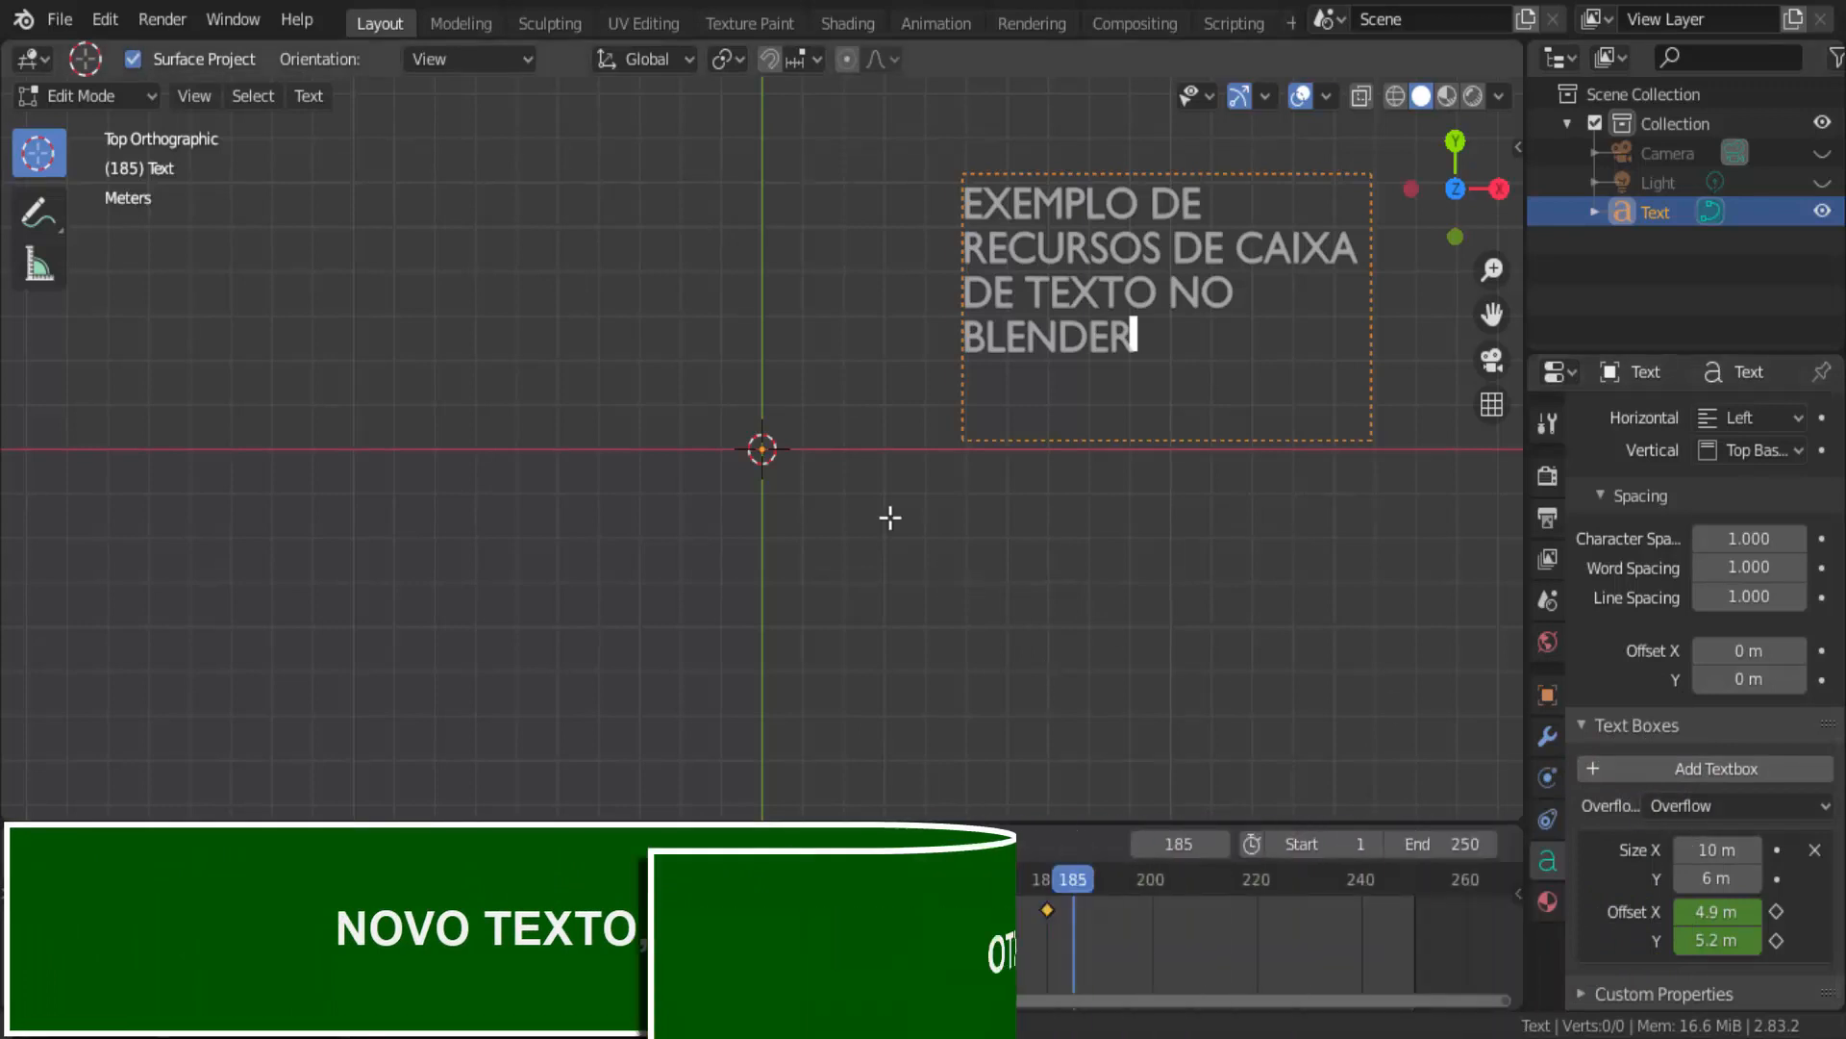
Switch to Object Mode, deselect the existing text, and add a new text object to the scene.
left_click(82, 96)
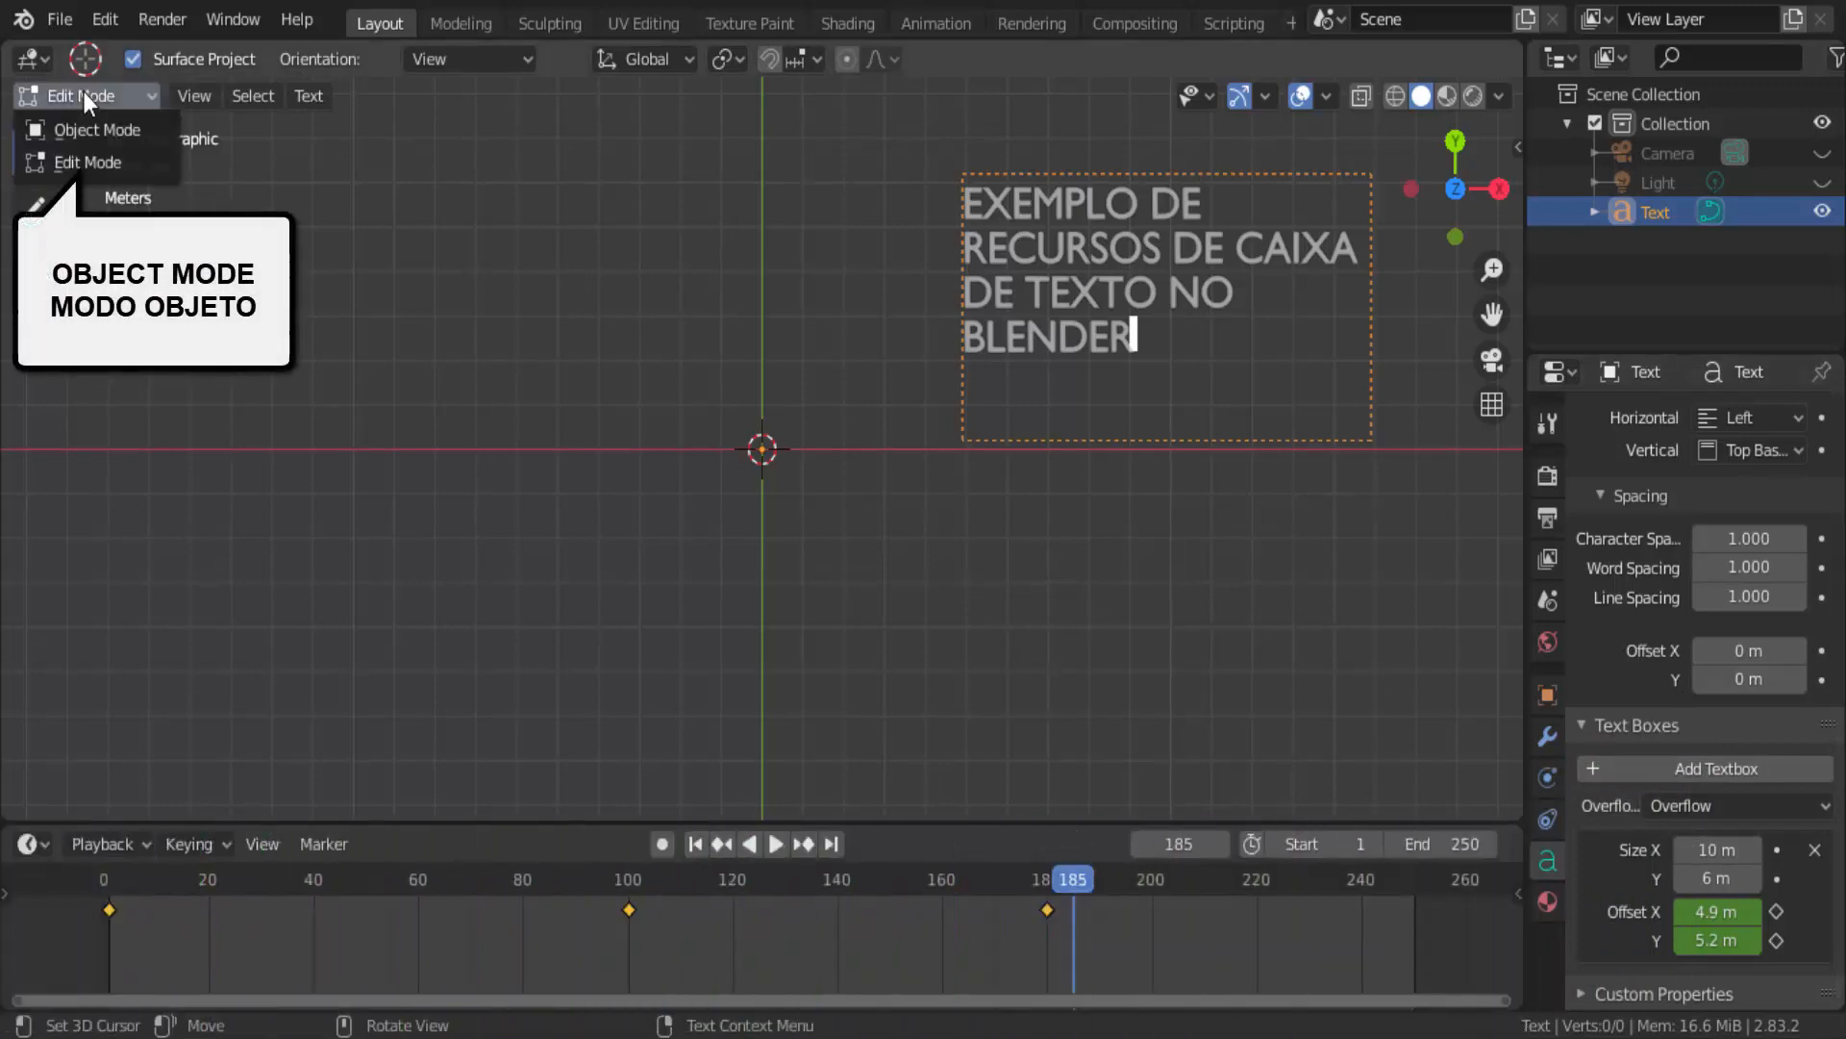
left_click(82, 129)
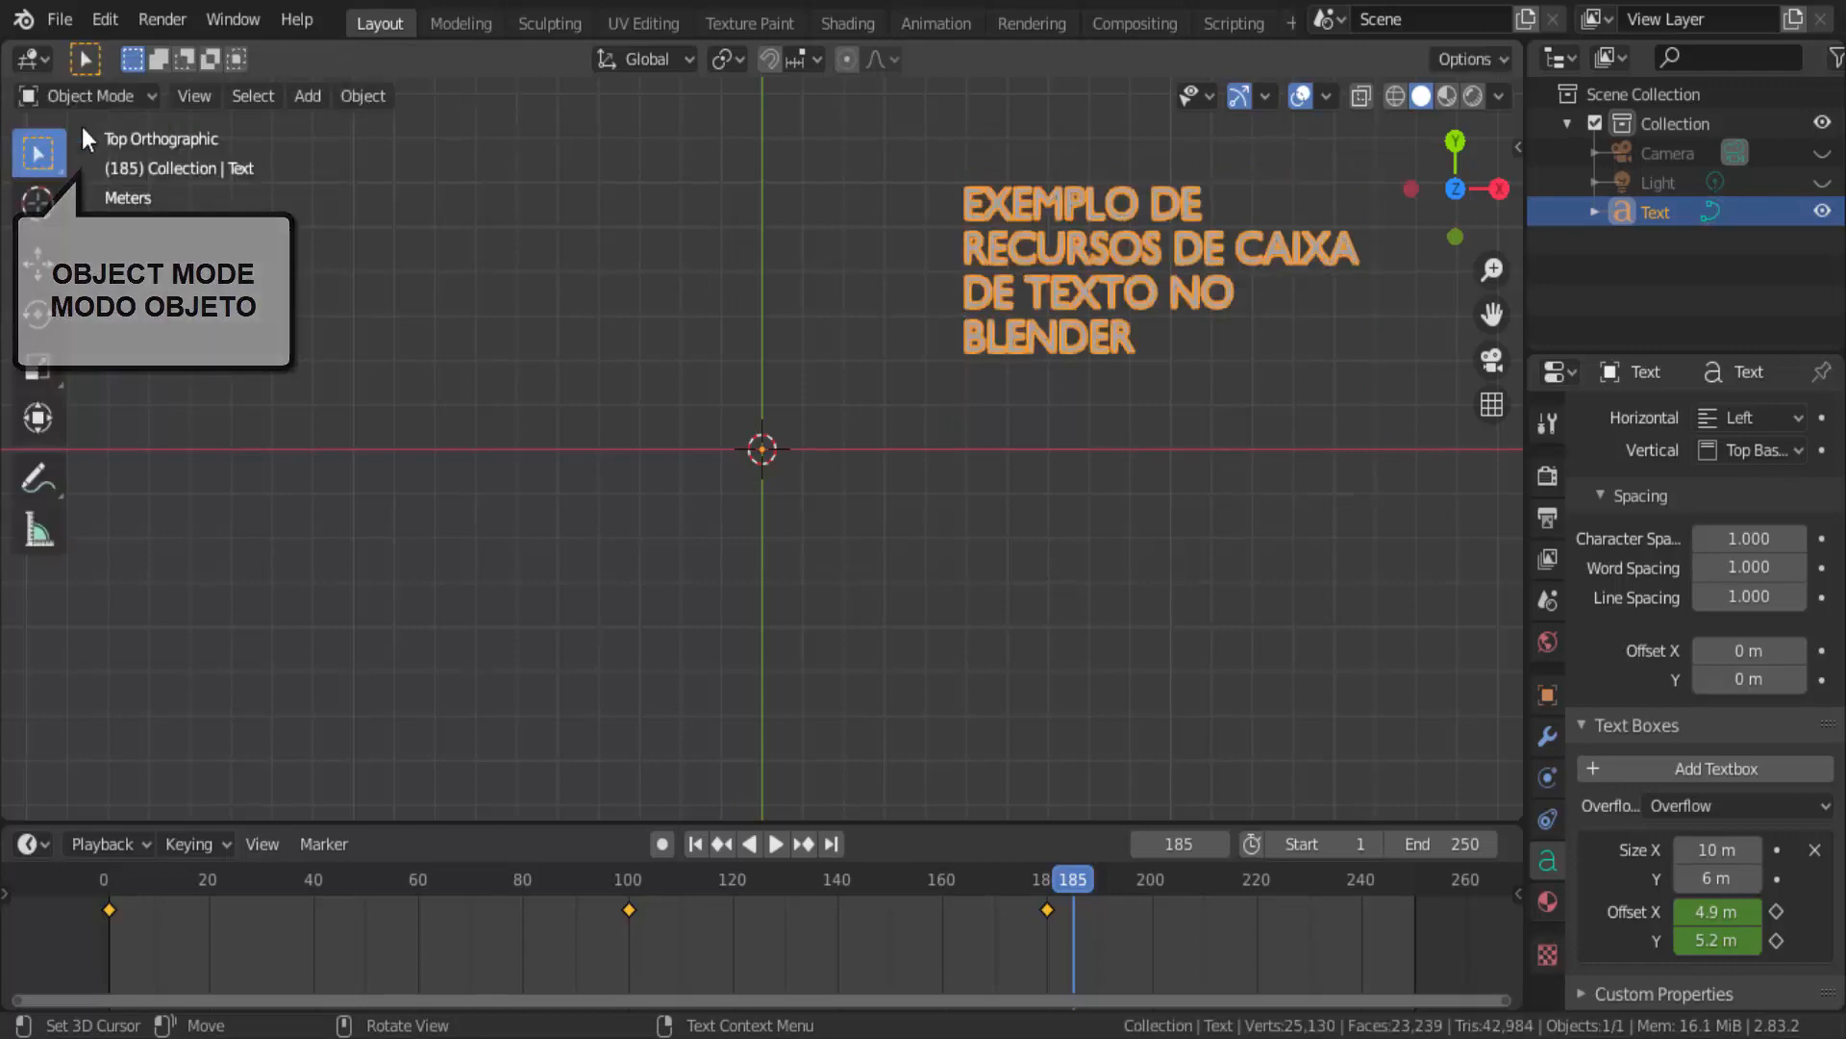
left_click(817, 486)
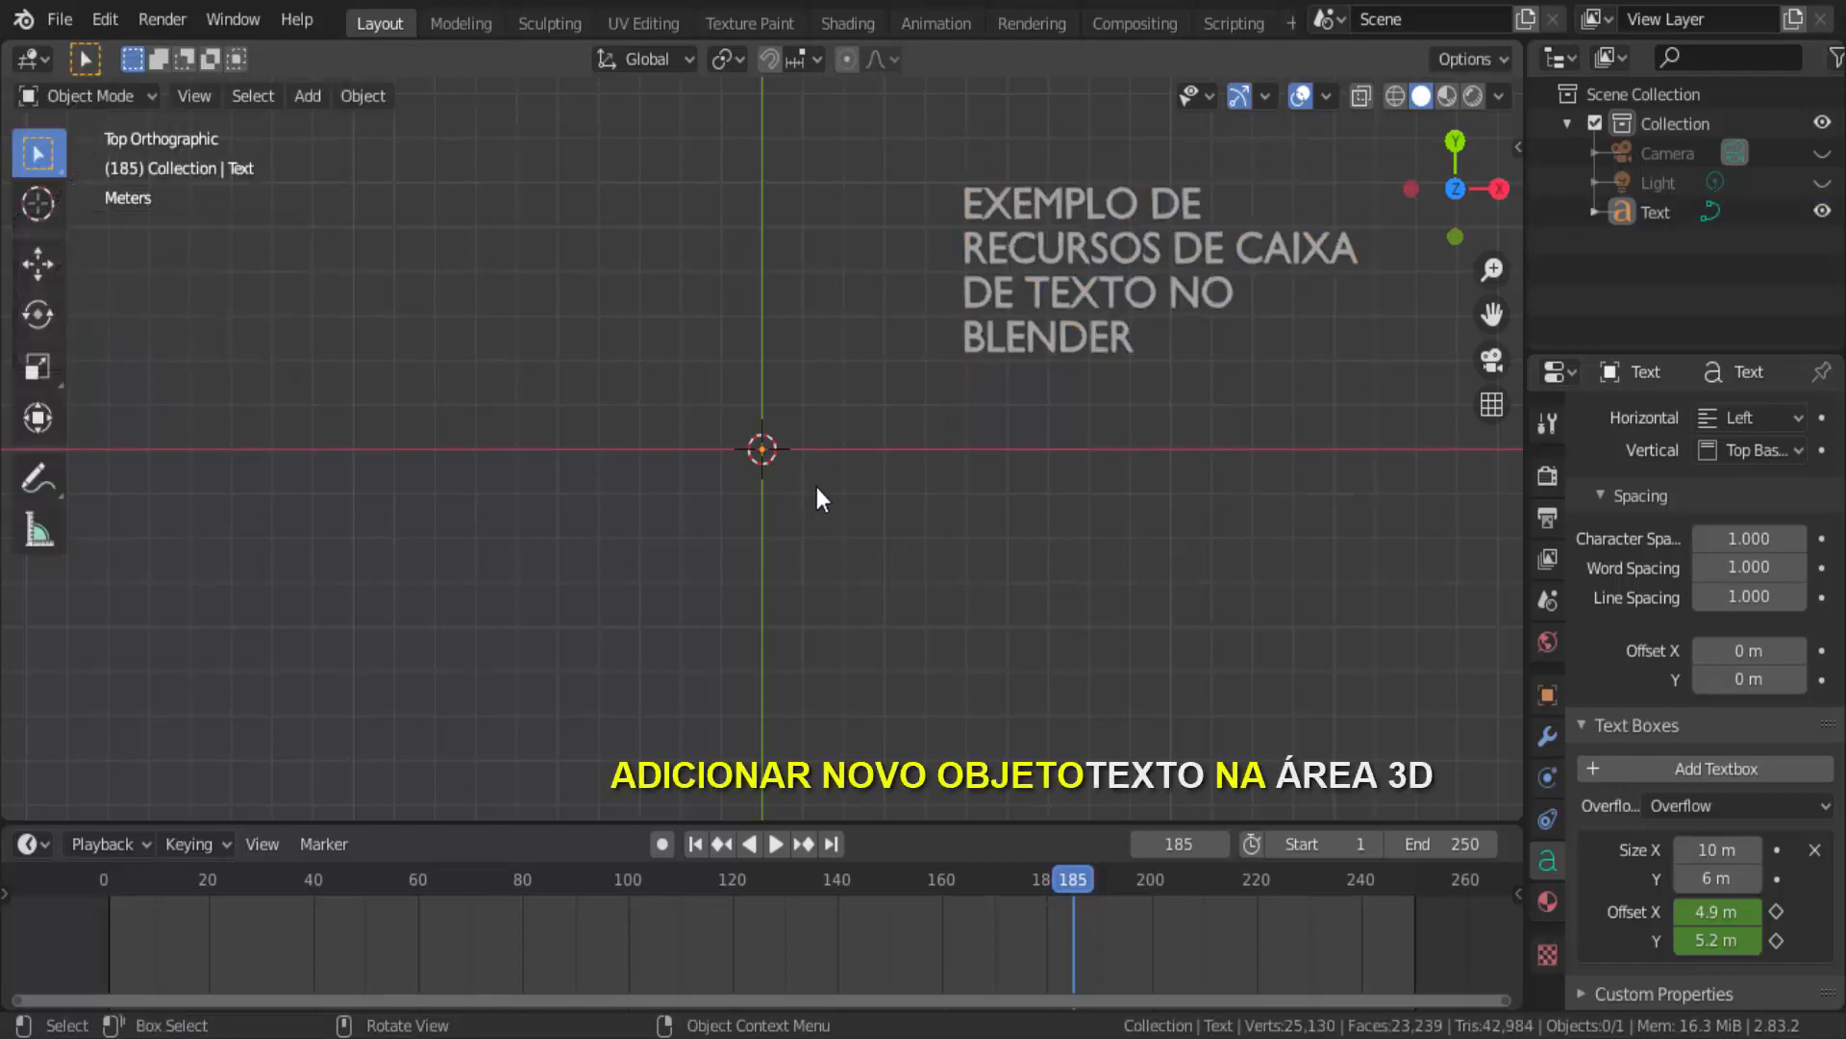
left_click(305, 96)
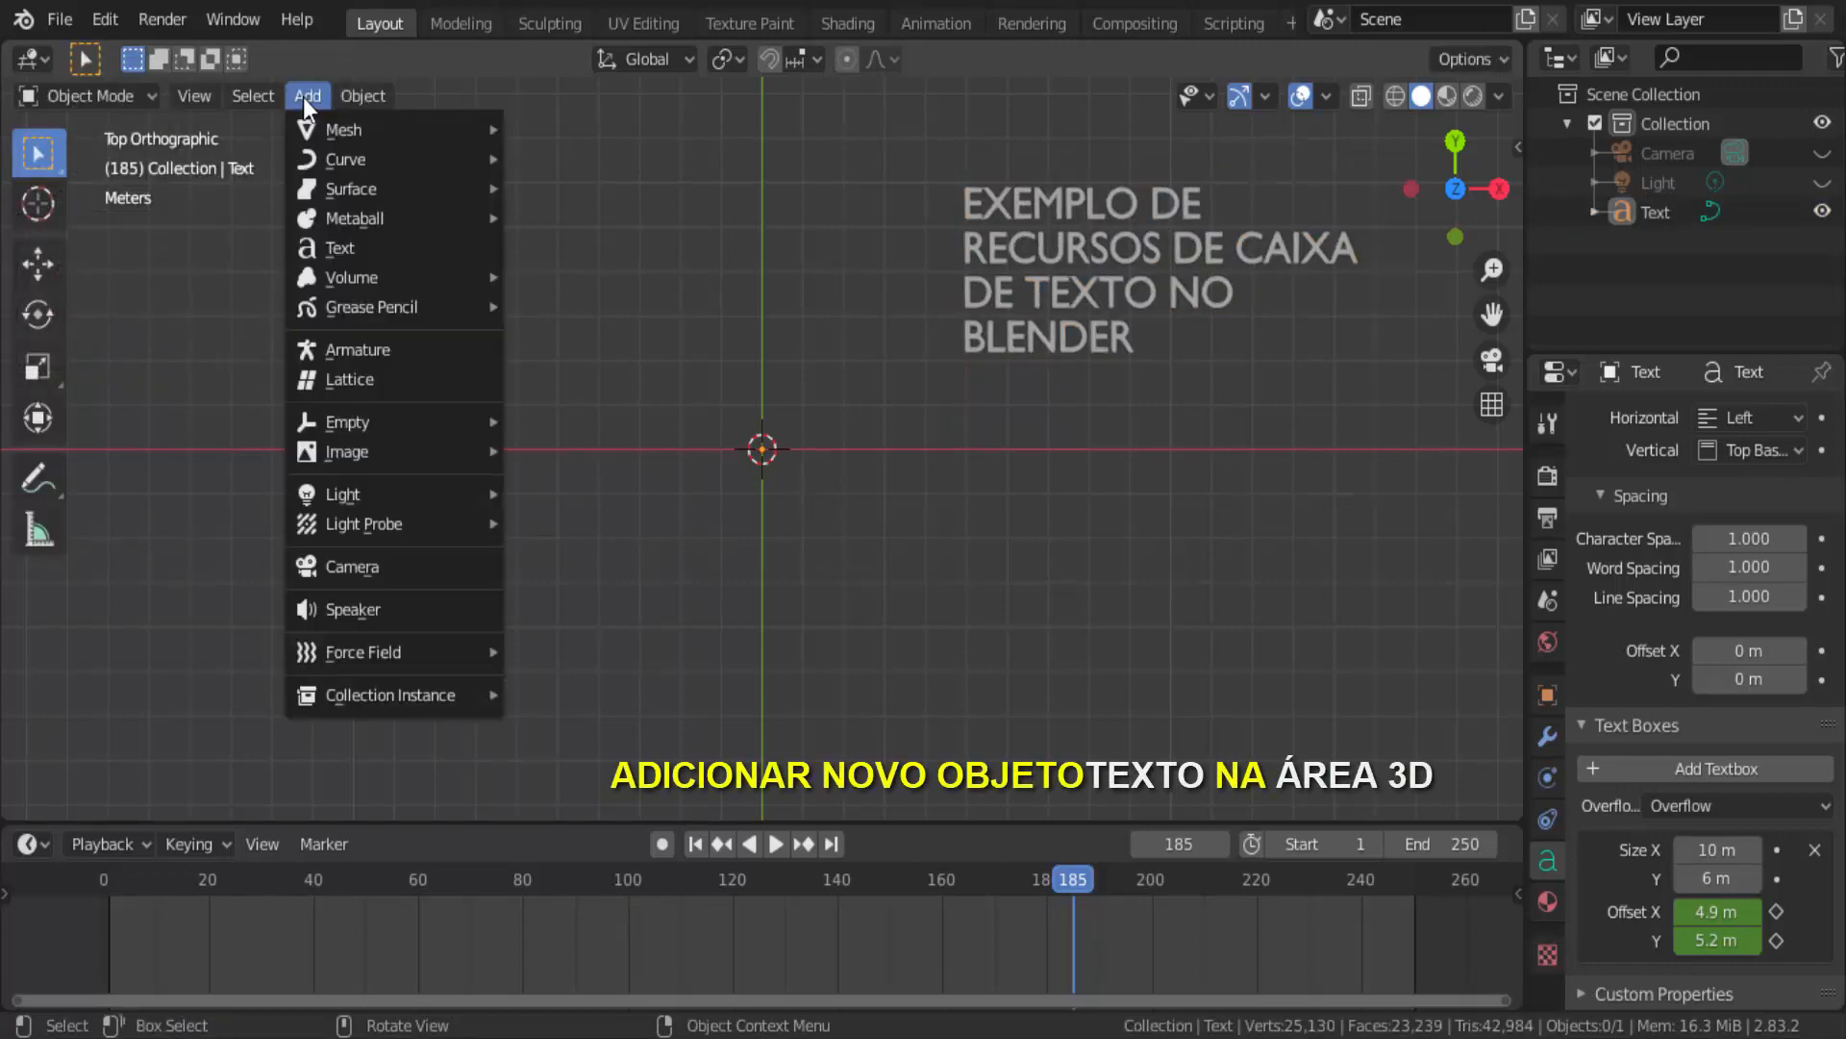
left_click(372, 252)
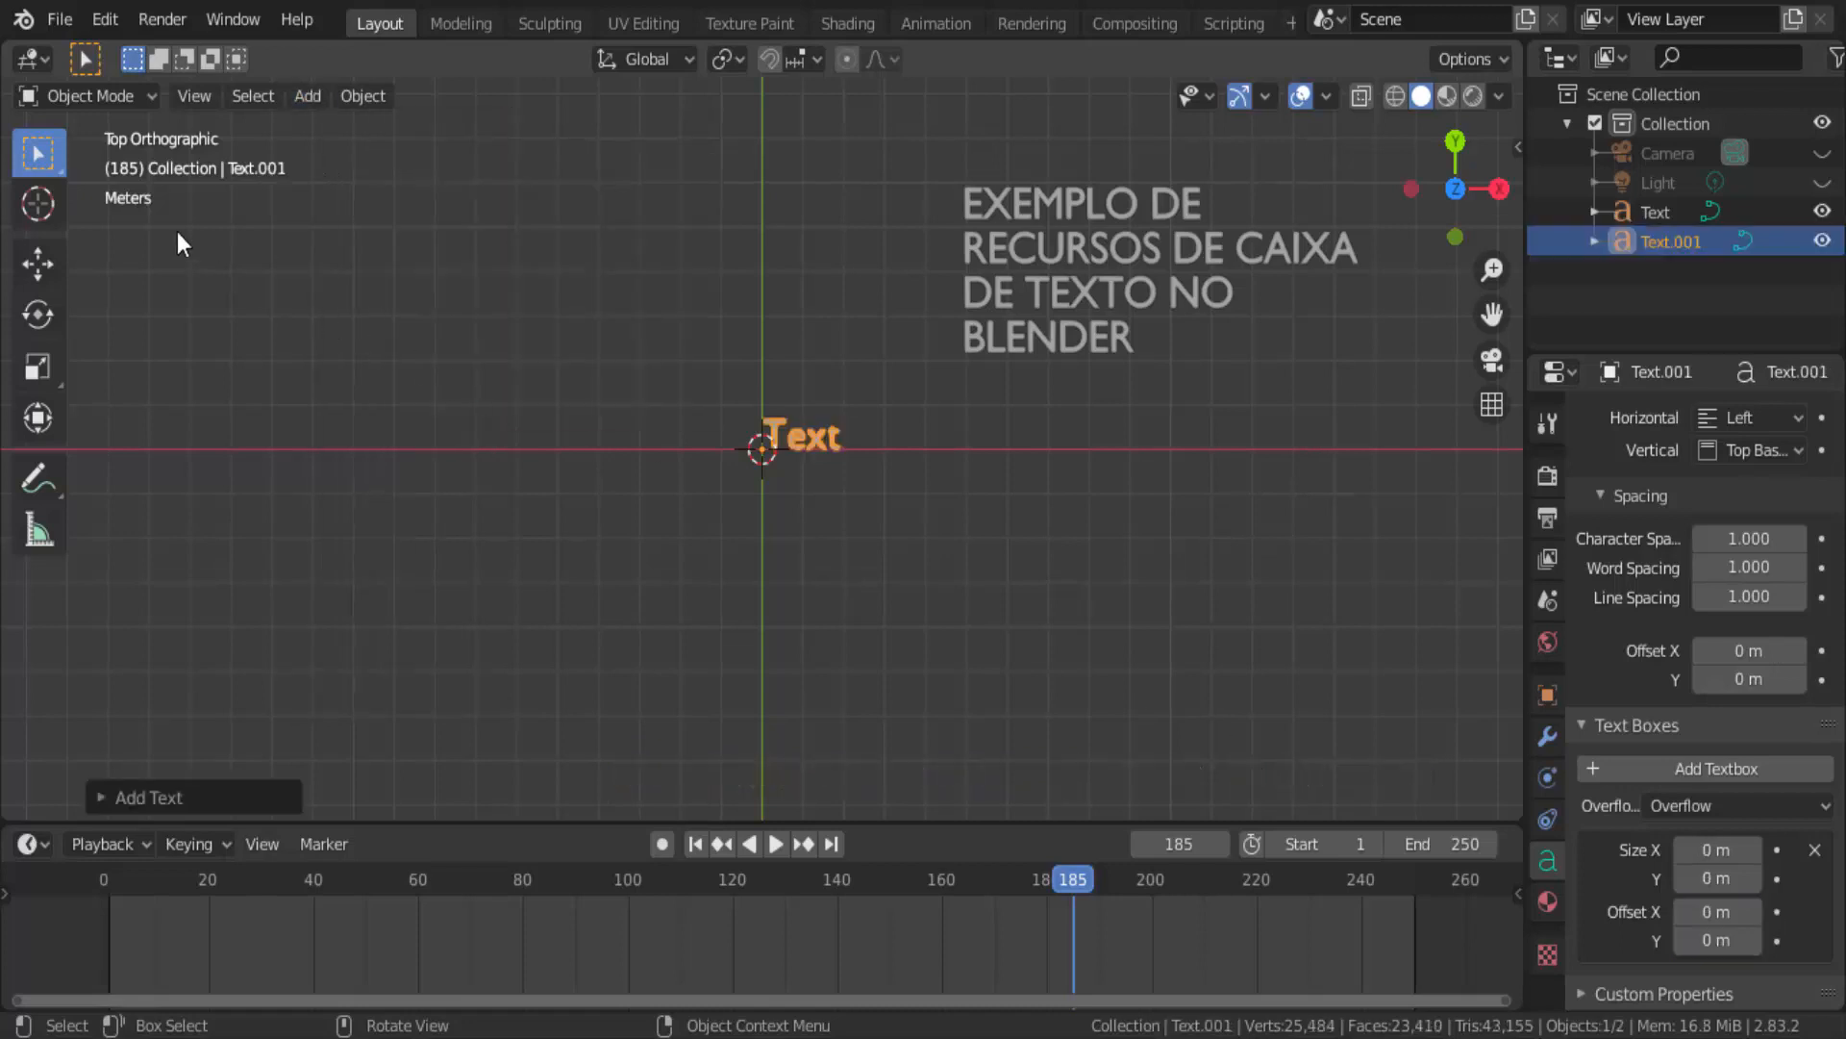
In Edit Mode, set the new text object's text box size to 10 m in X and 6 m in Y.
left_click(104, 95)
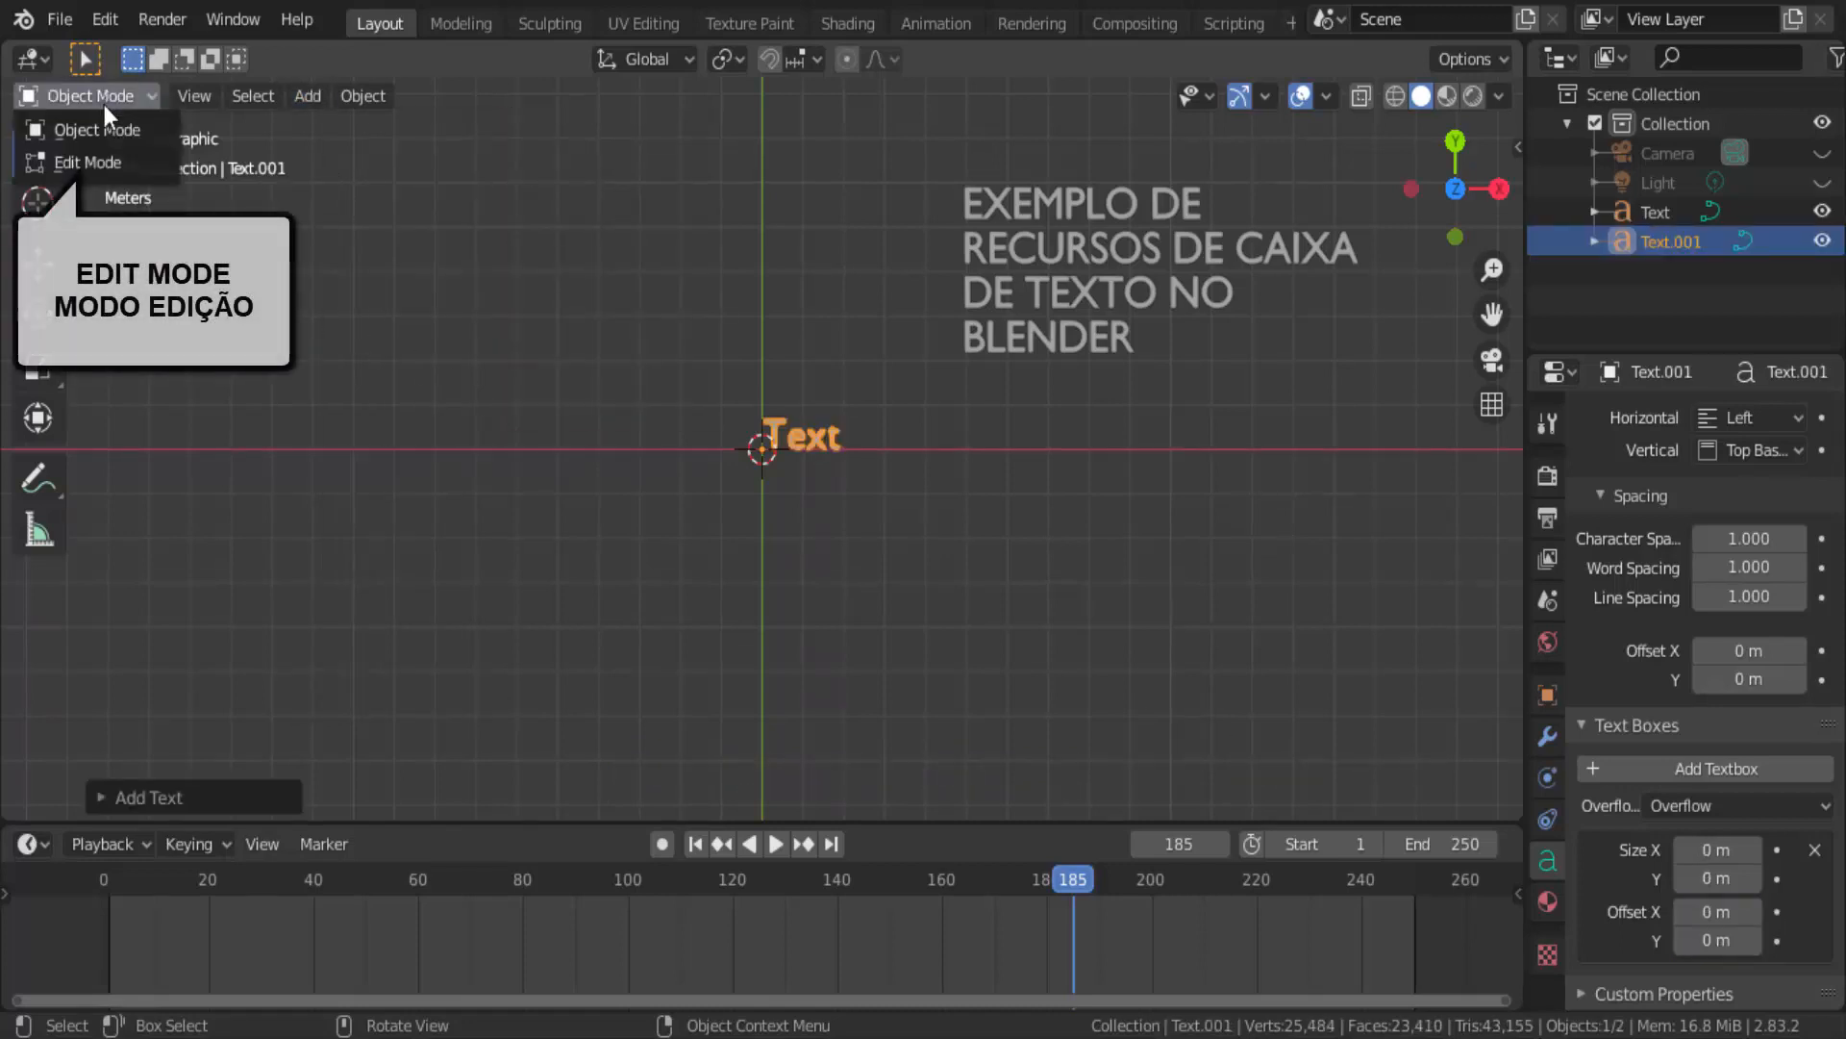
left_click(105, 161)
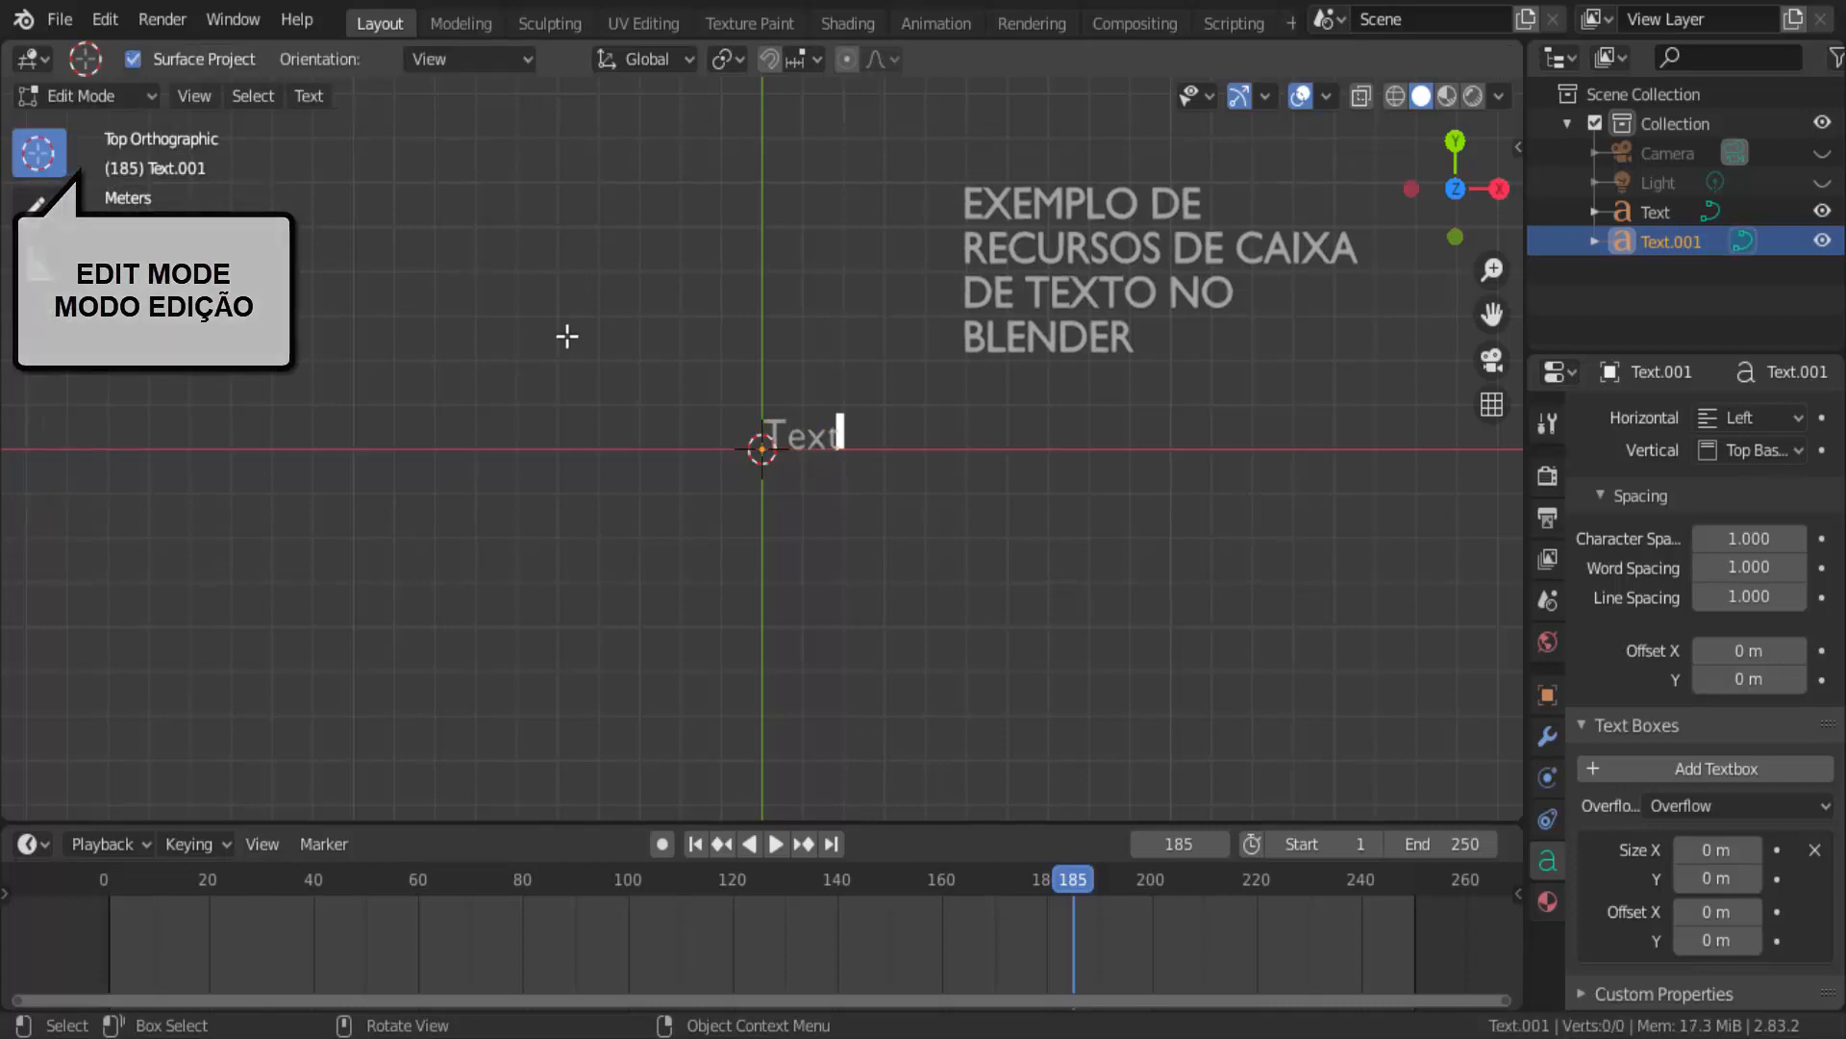
left_click(1716, 849)
type("10")
key("Return")
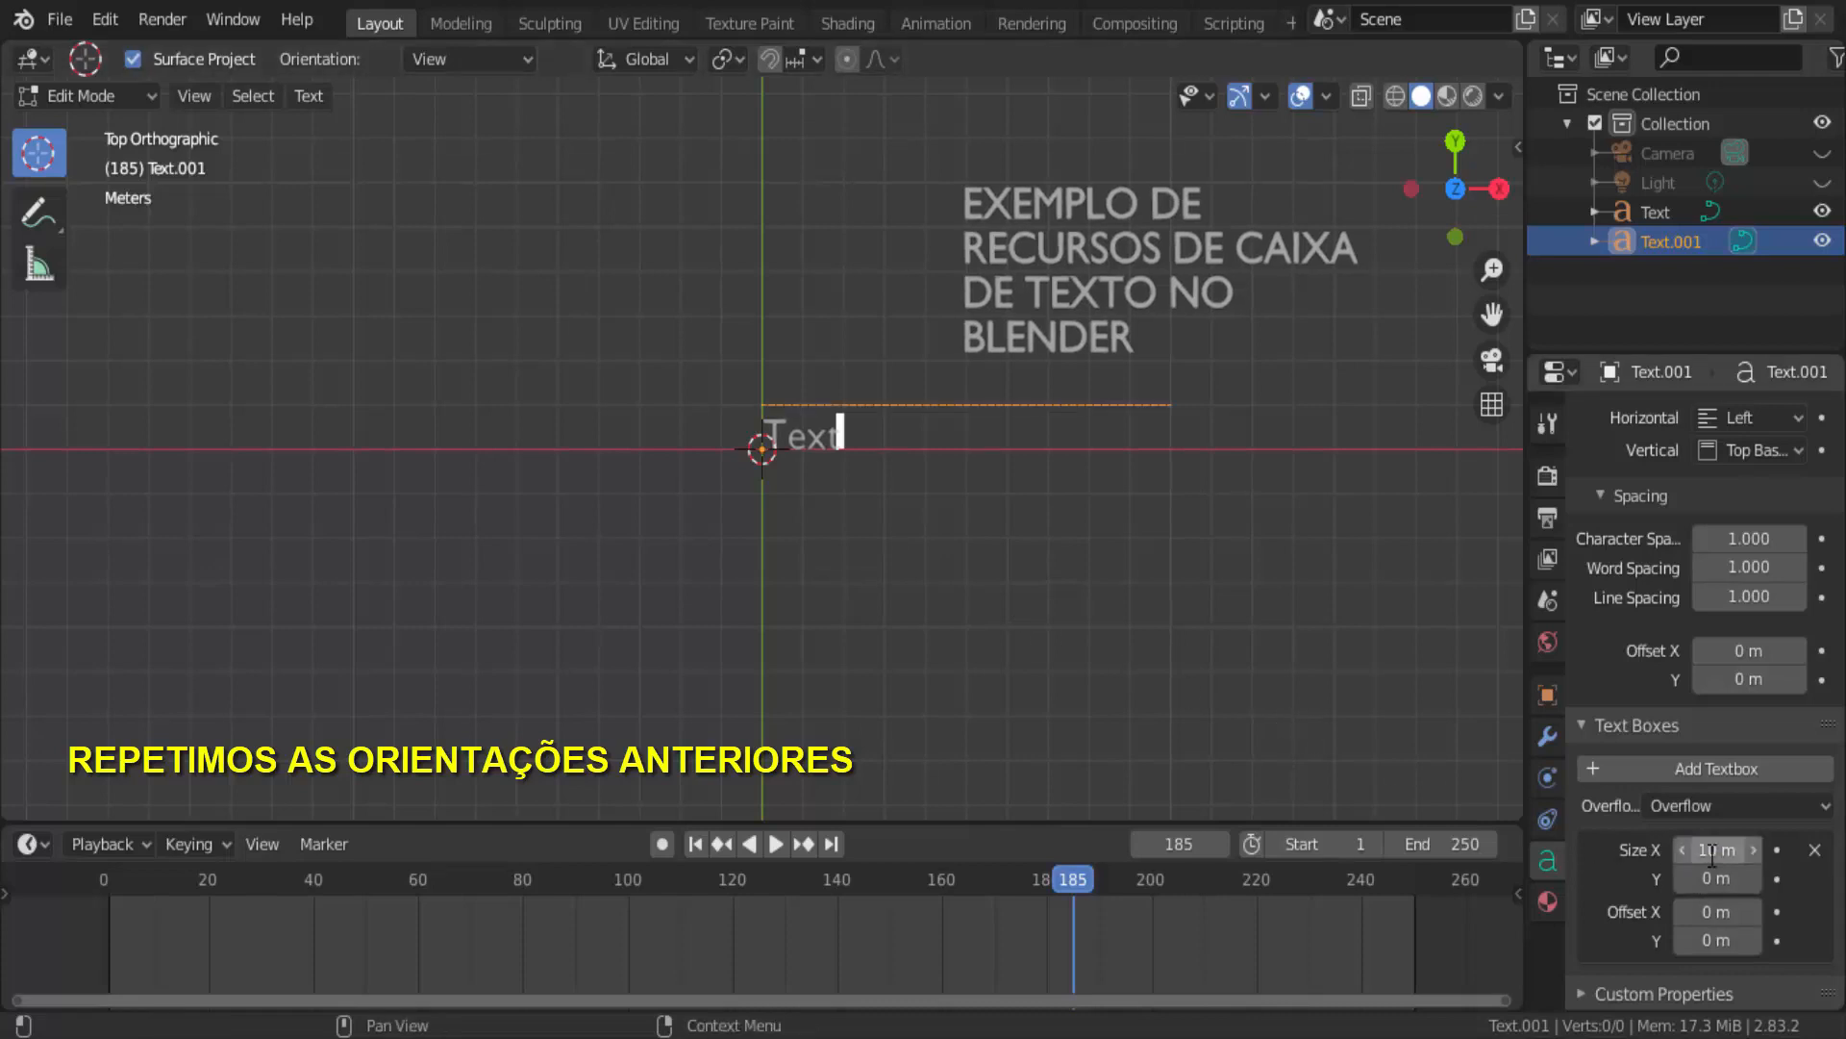
left_click(1716, 878)
type("6")
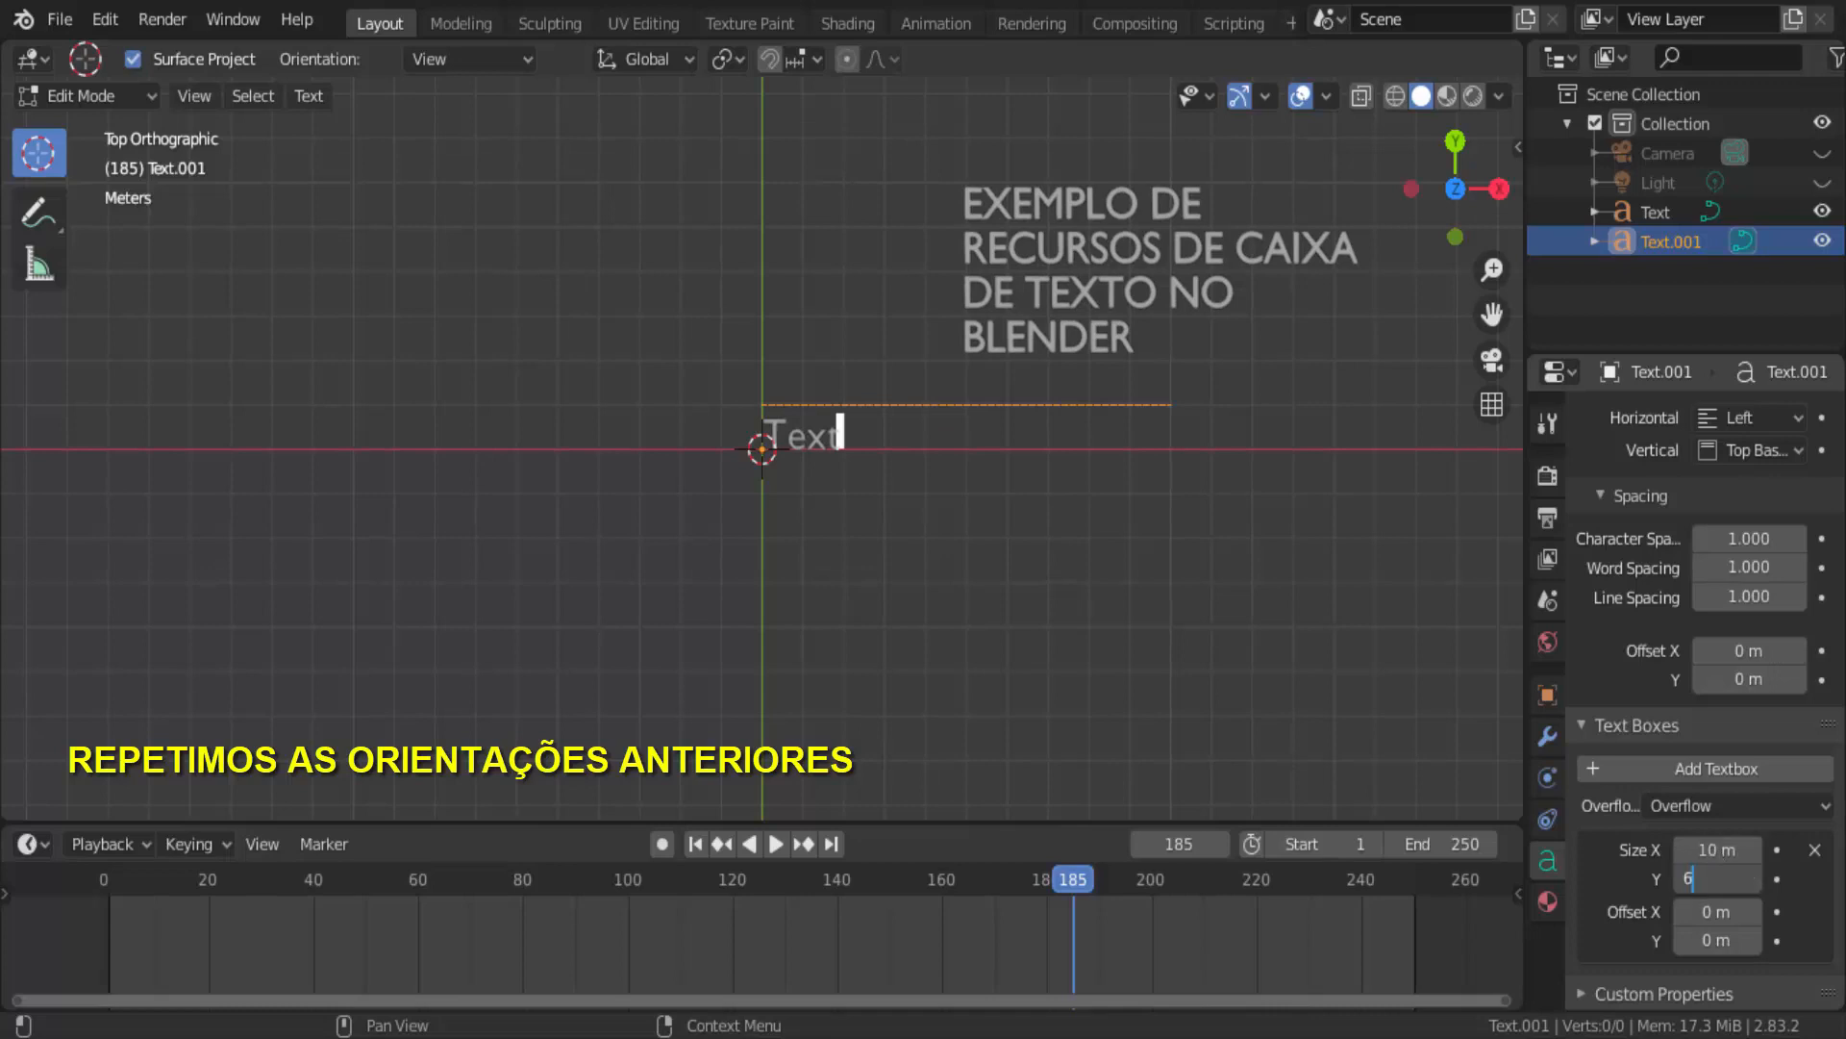
key("Return")
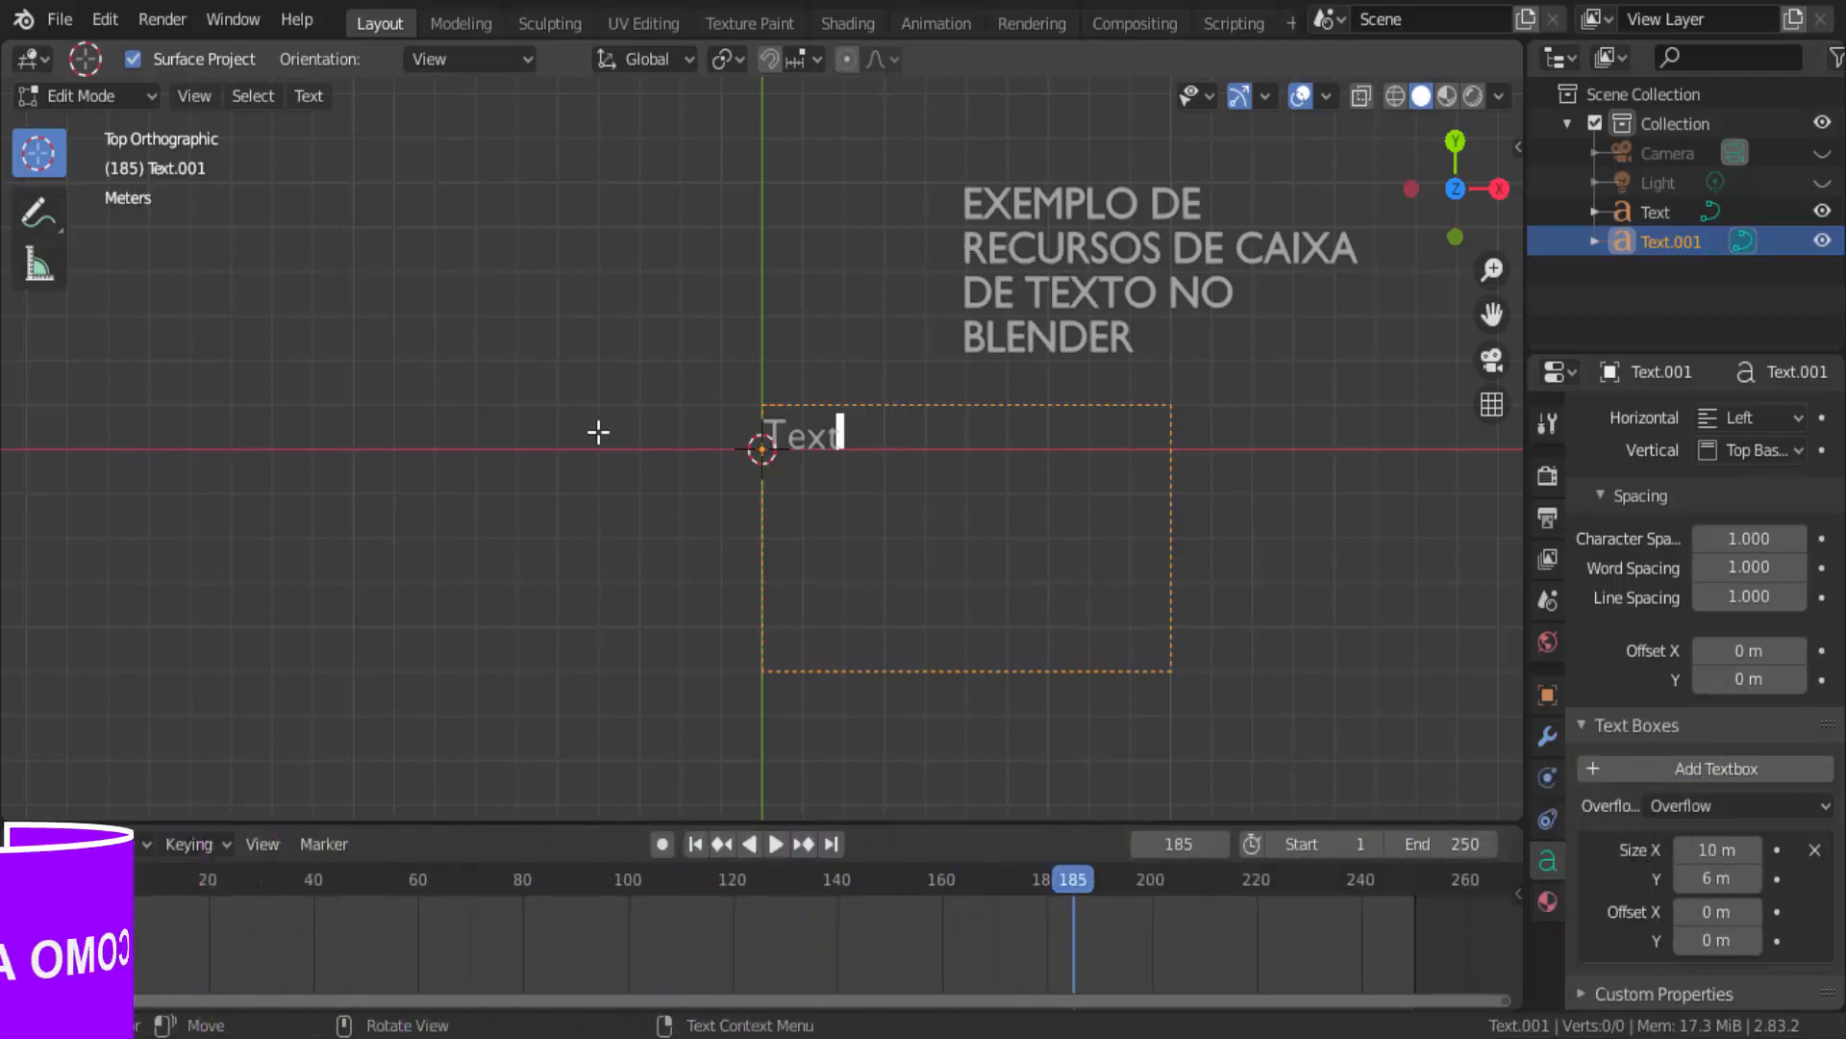
Return to Object Mode and delete the newly added text object.
left_click(678, 459)
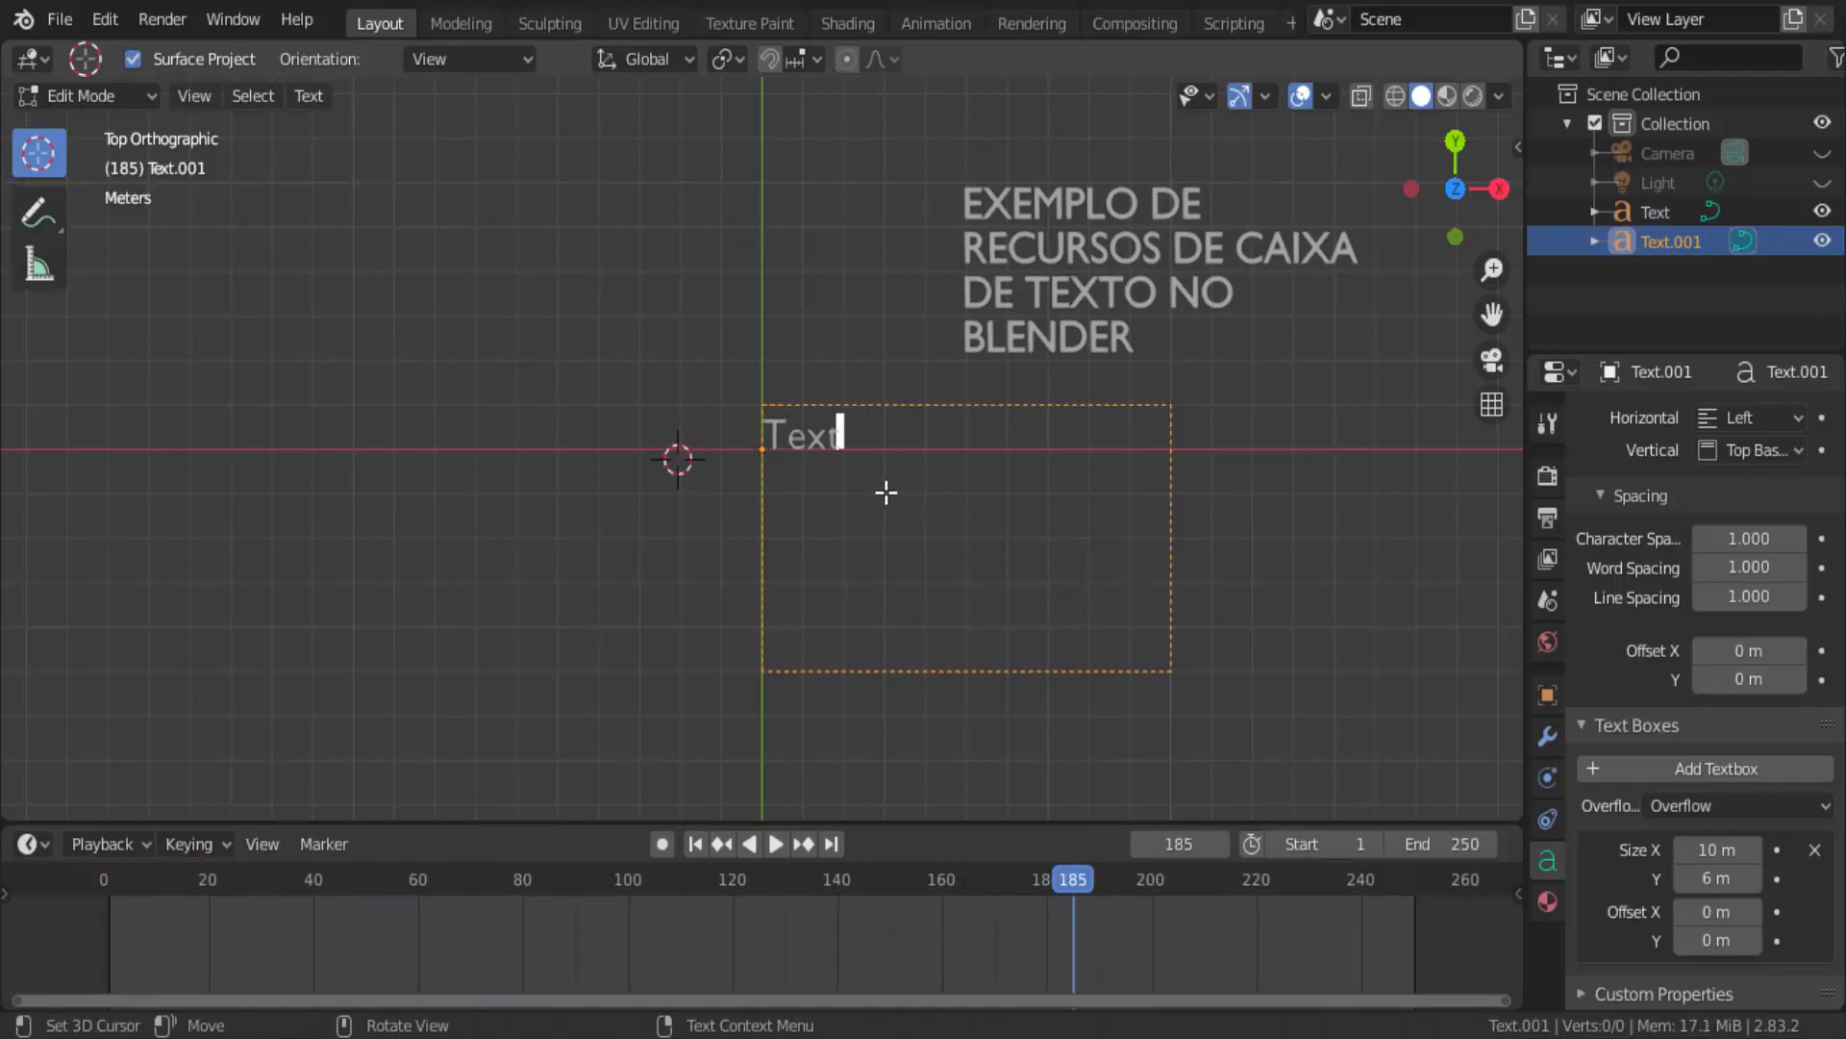
left_click(44, 94)
left_click(54, 128)
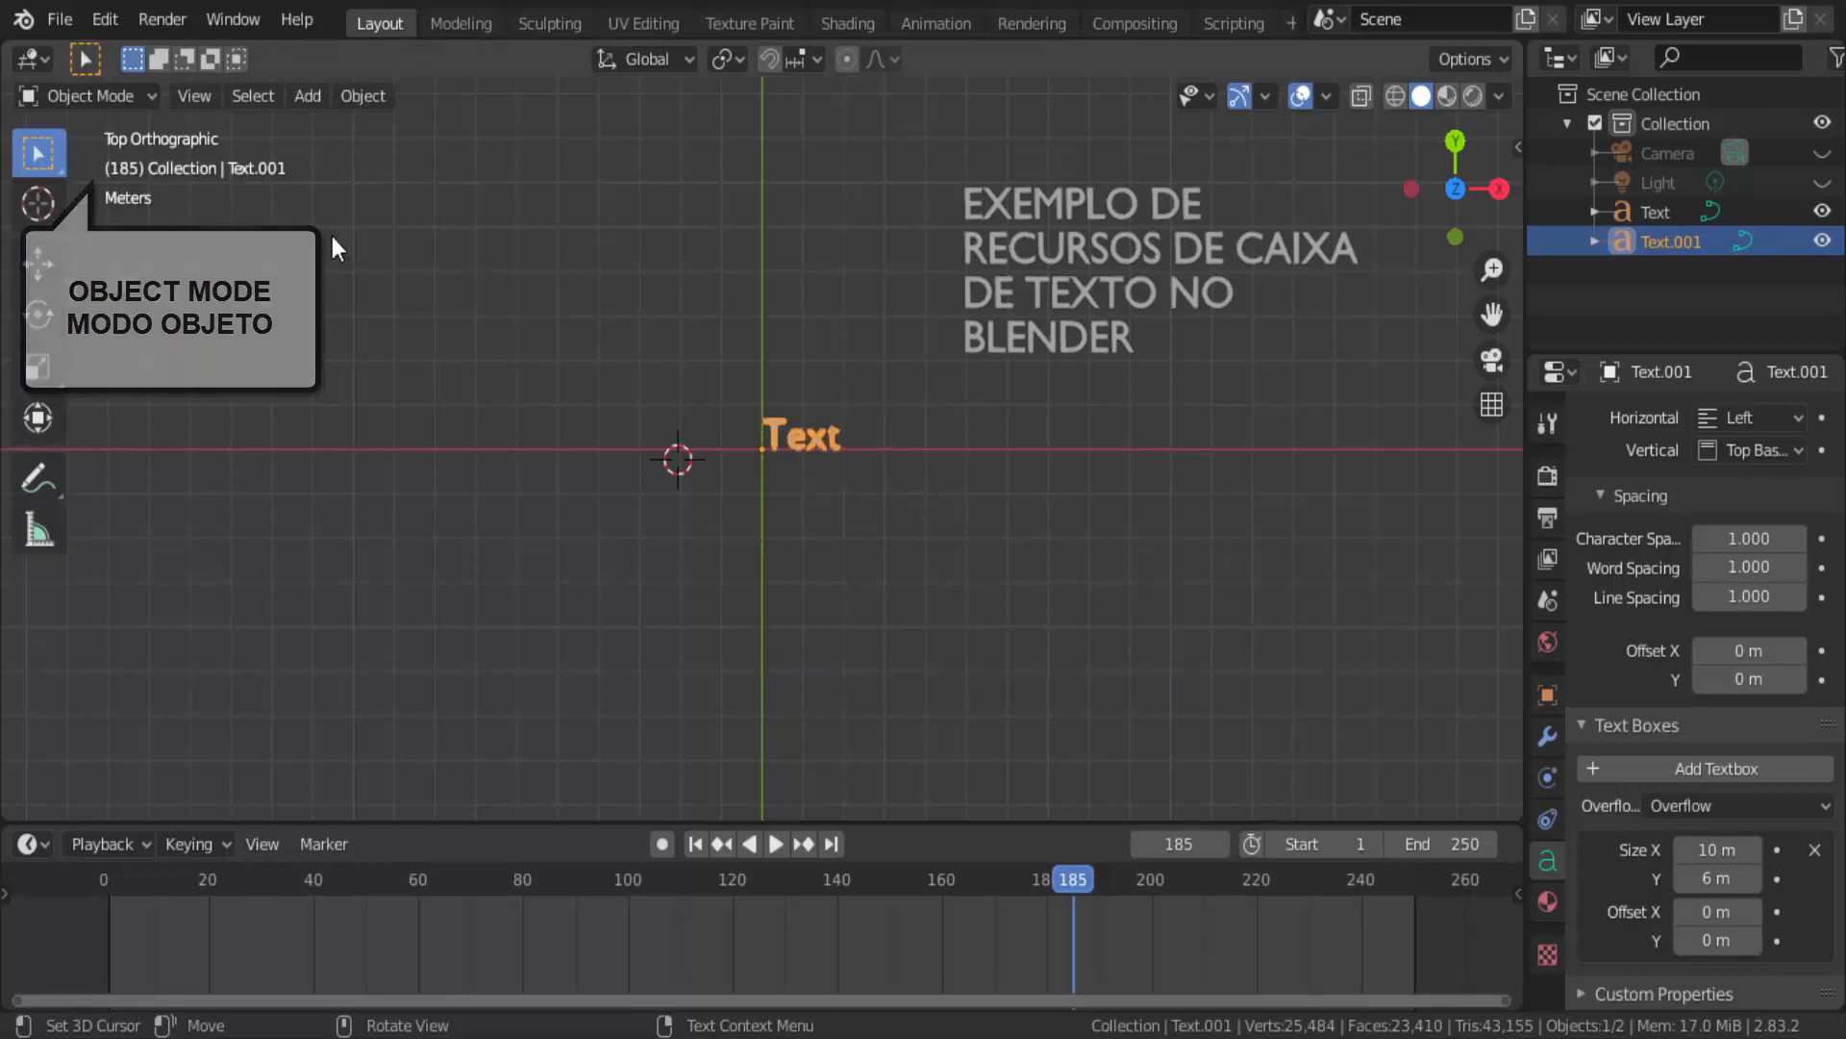
key("x")
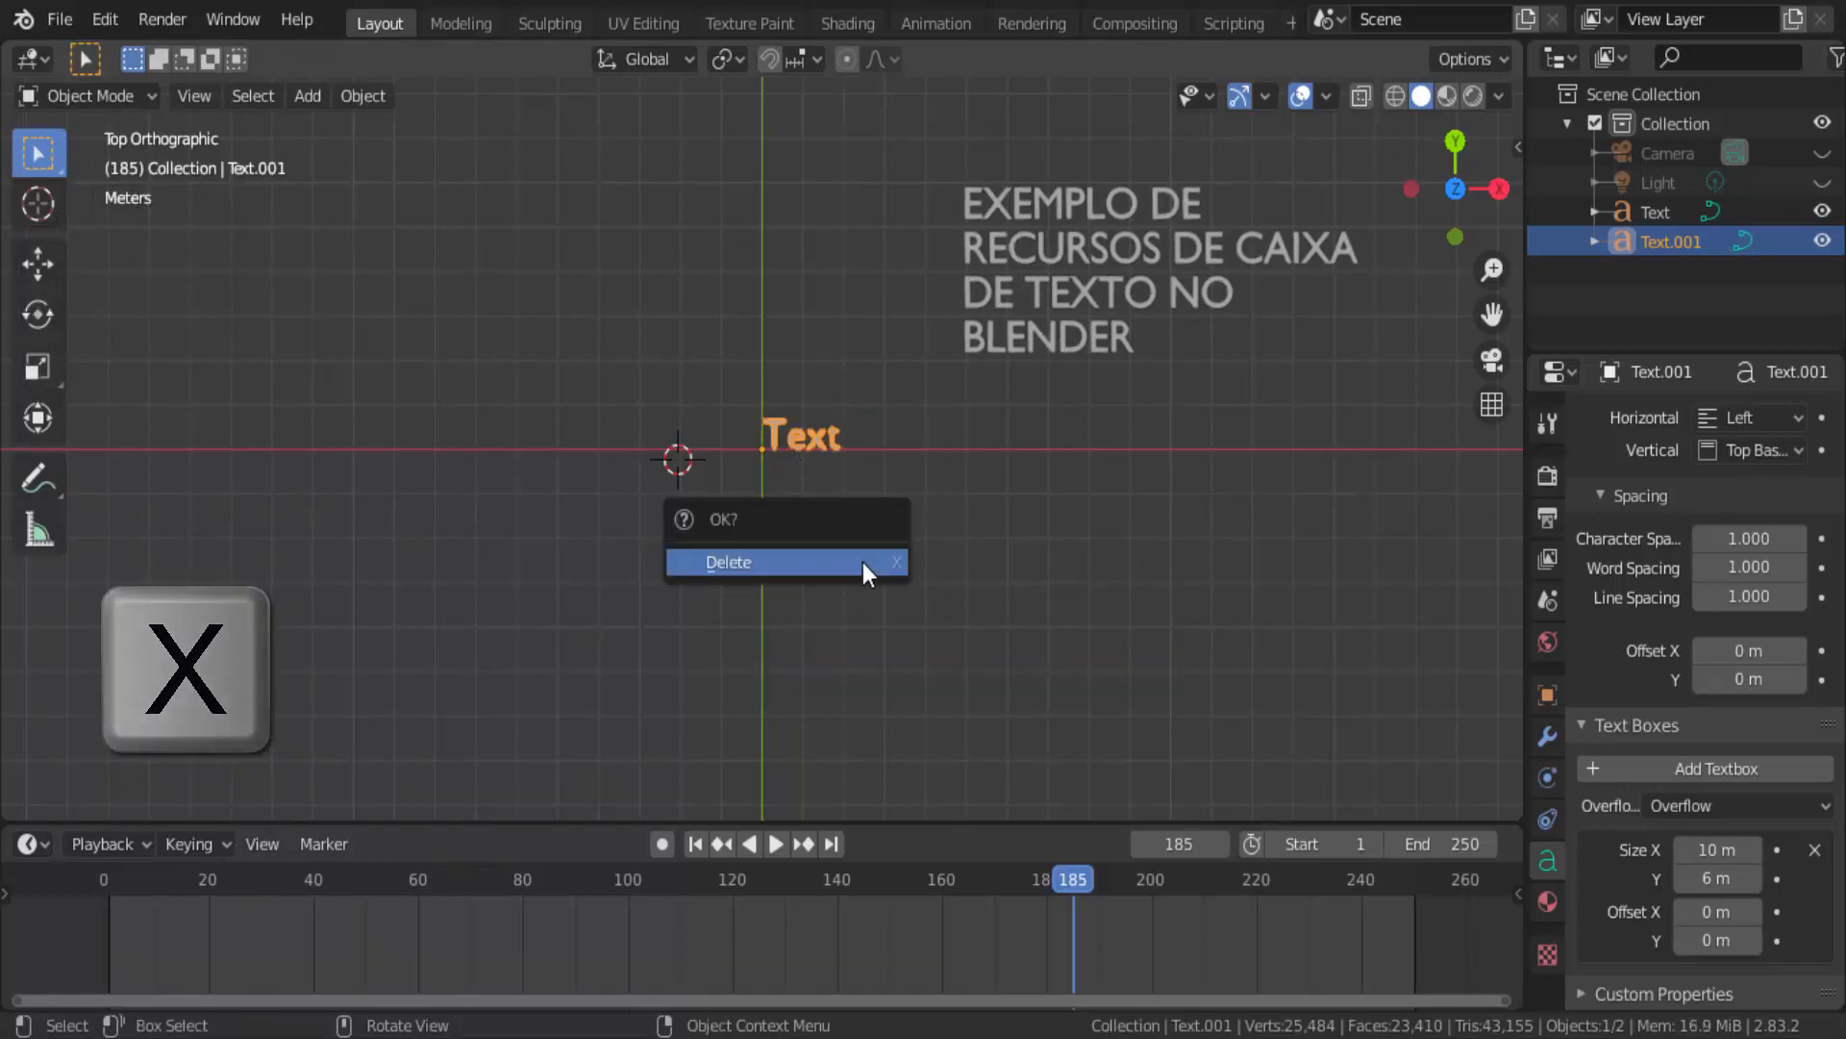
left_click(862, 562)
Put the original text object in Edit Mode and add a second text box to it.
left_click(1066, 256)
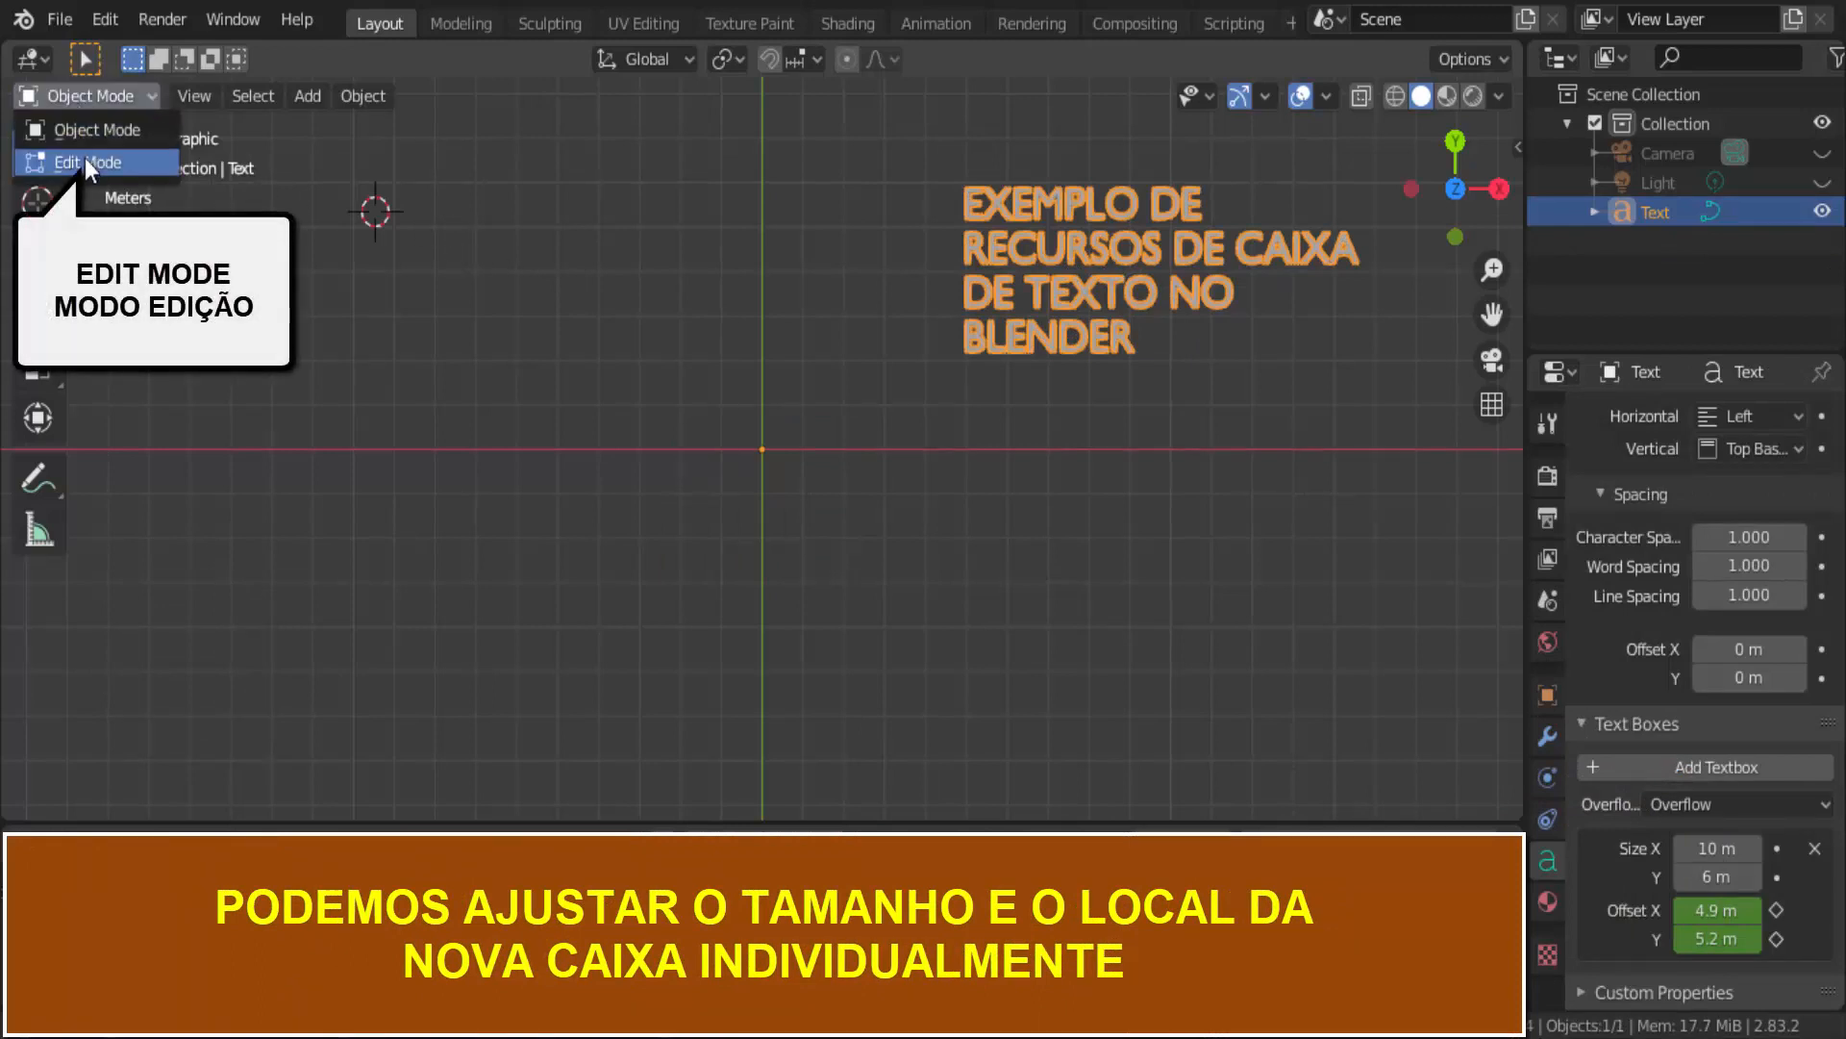
left_click(85, 158)
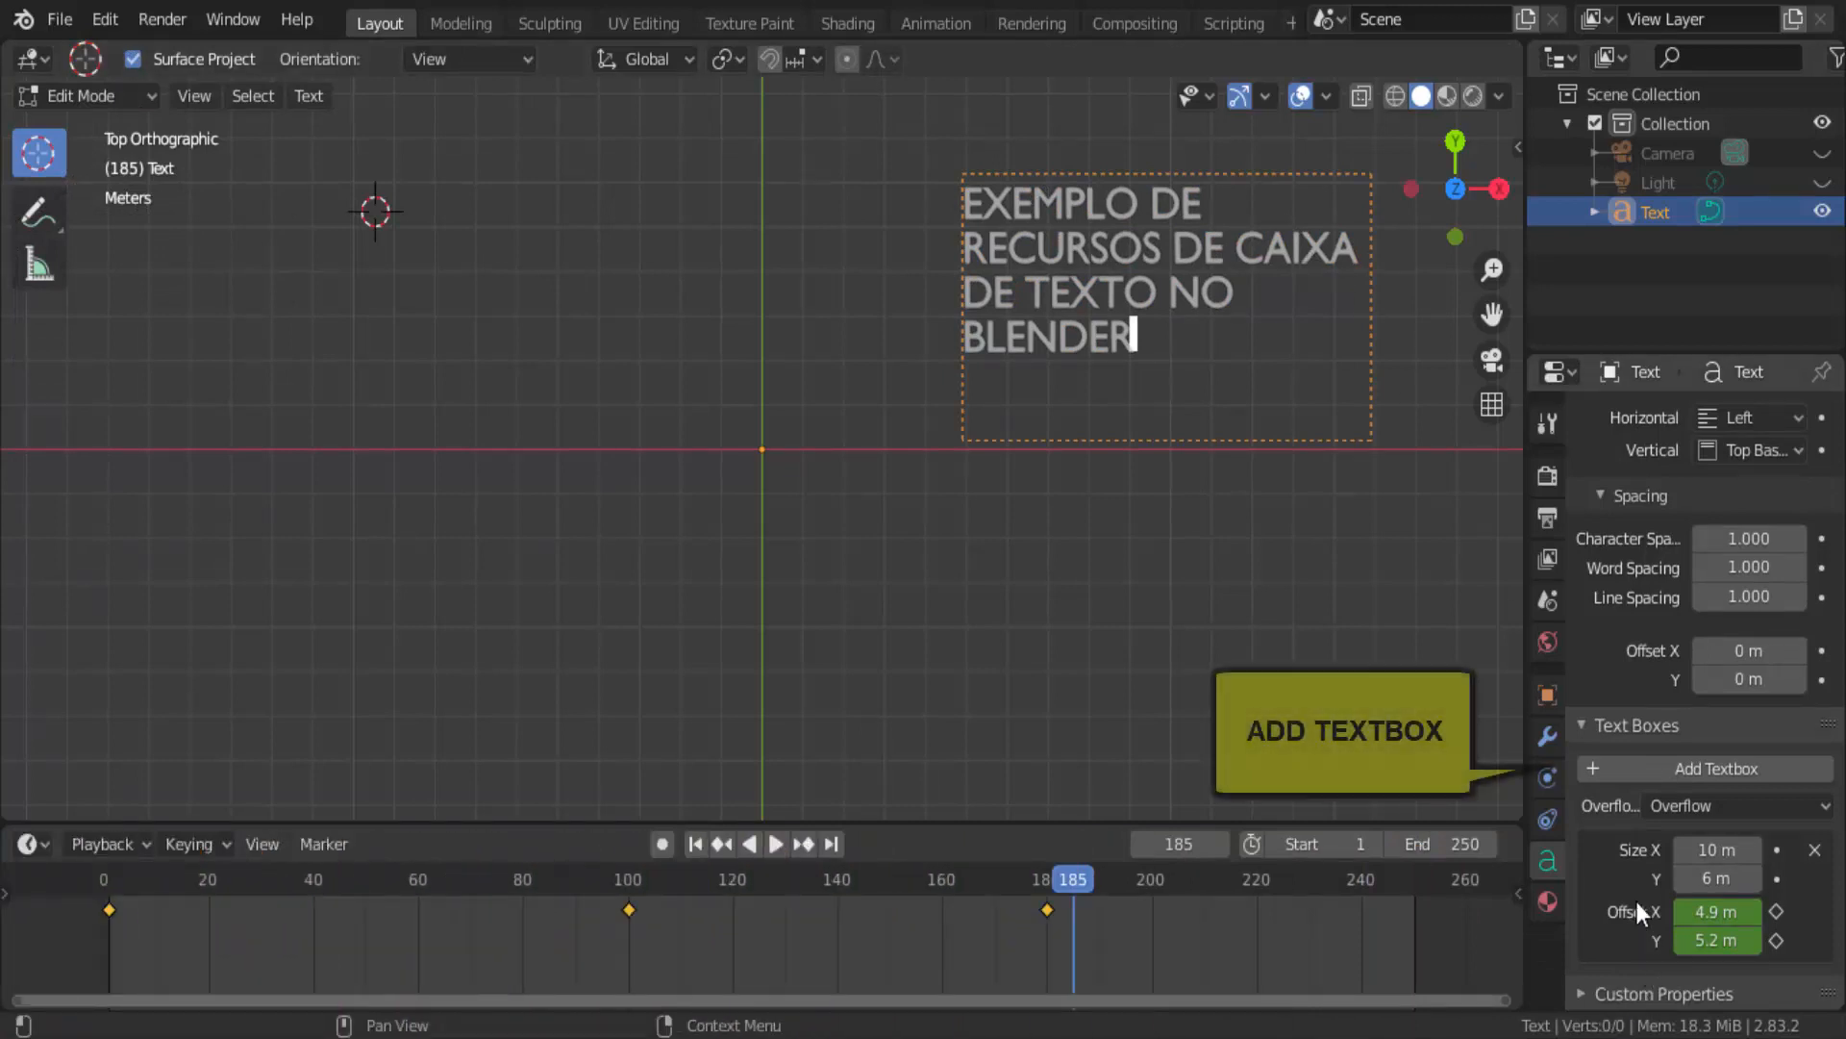
left_click(1595, 767)
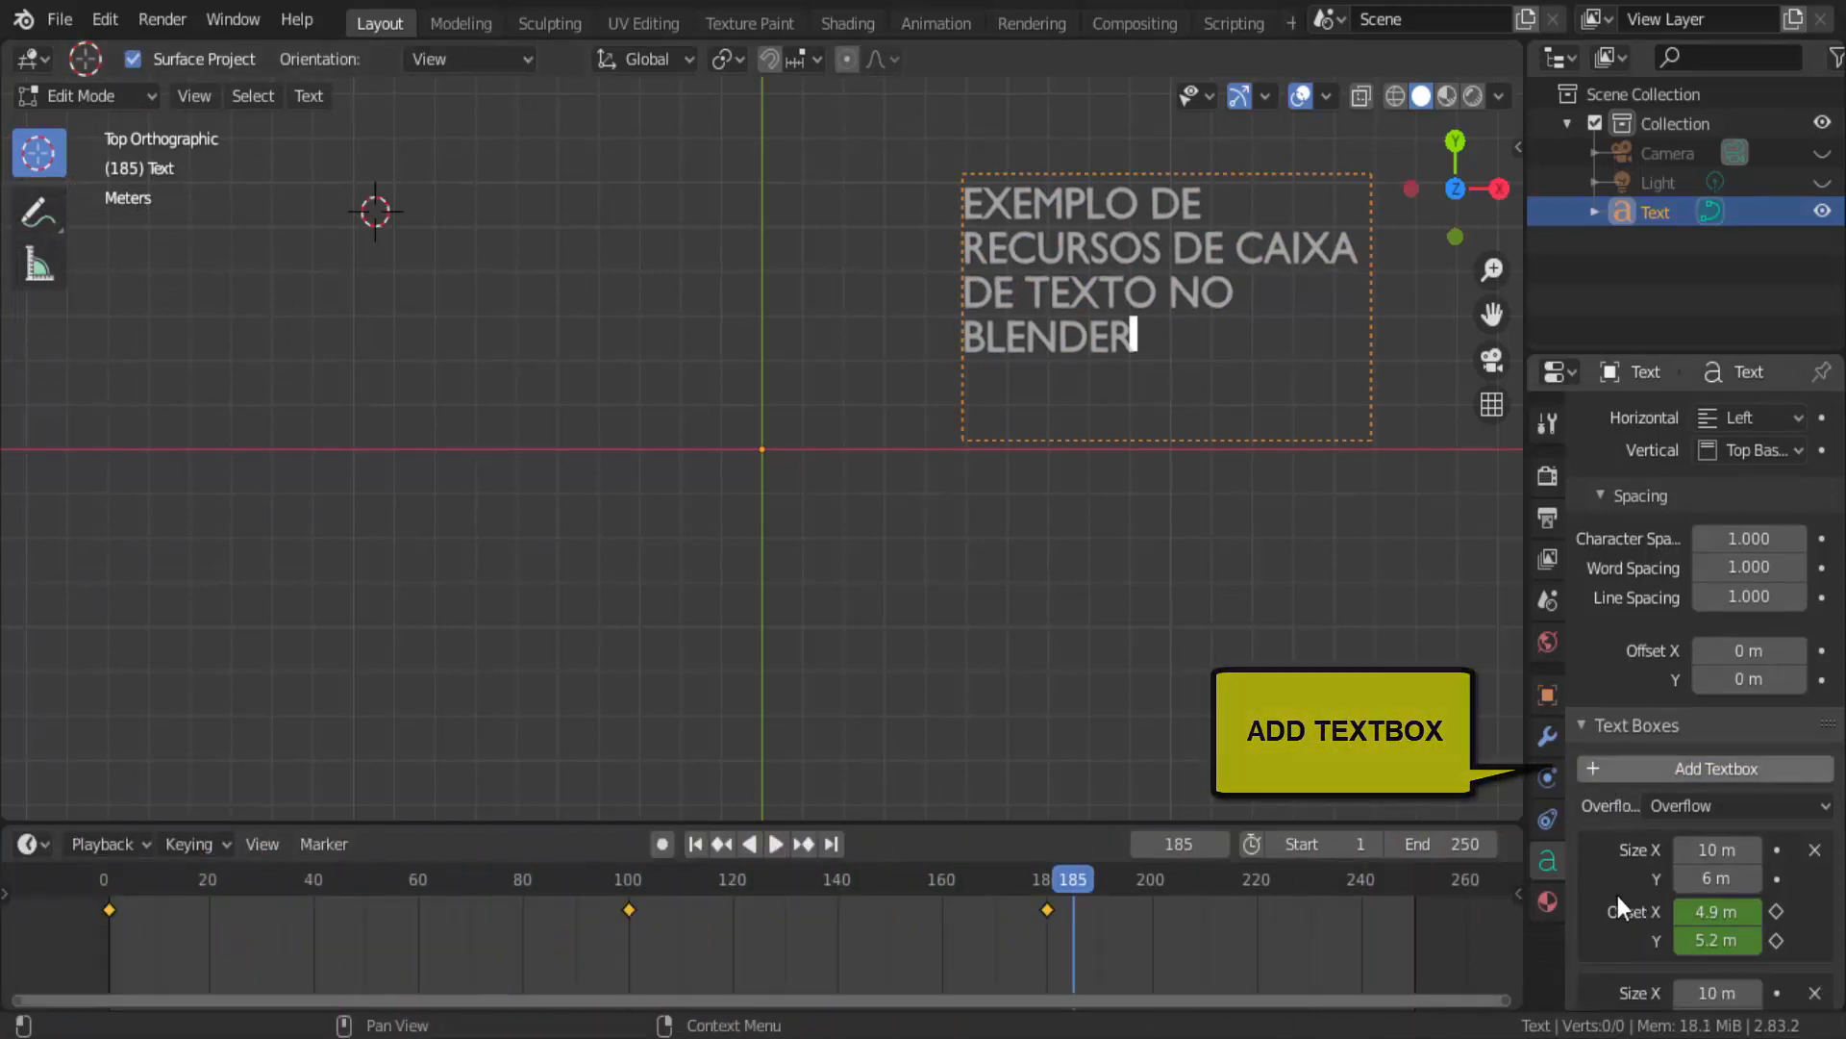
scroll(1618, 898, "down", 4)
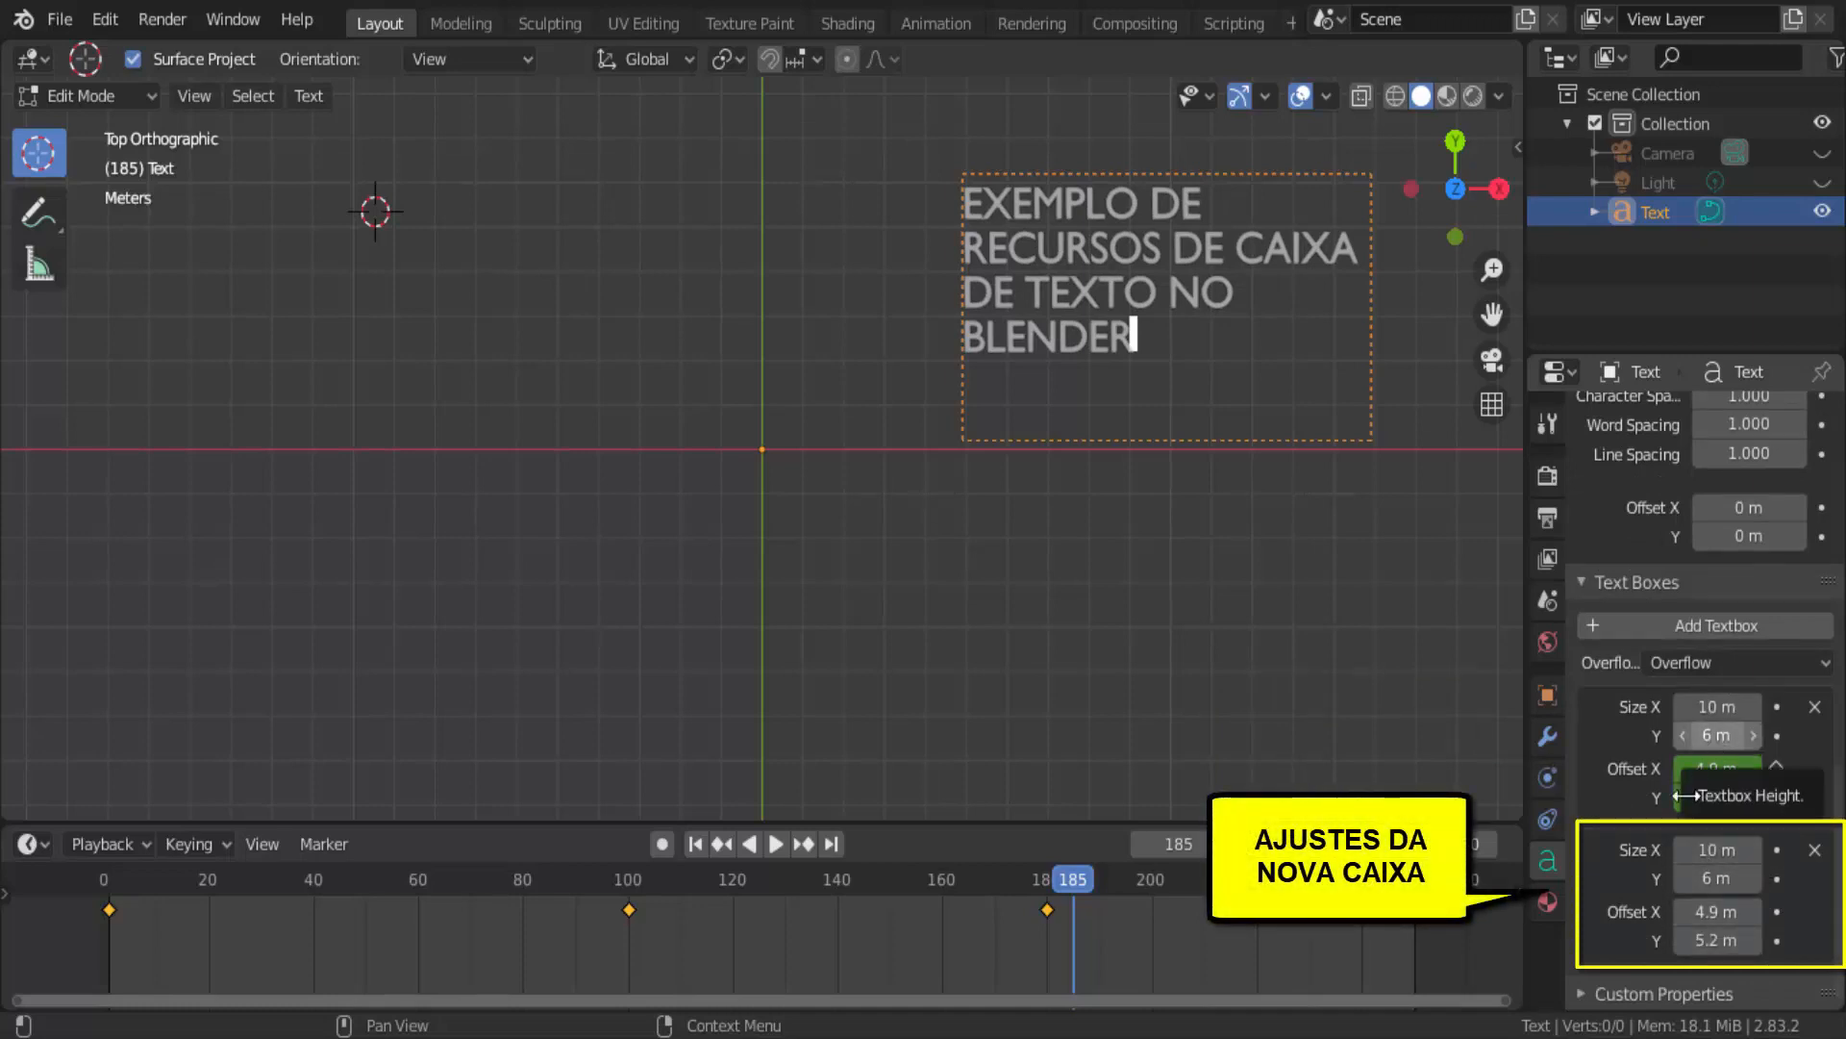
Set the second text box's X offset to about -10.3 m.
left_click(1717, 911)
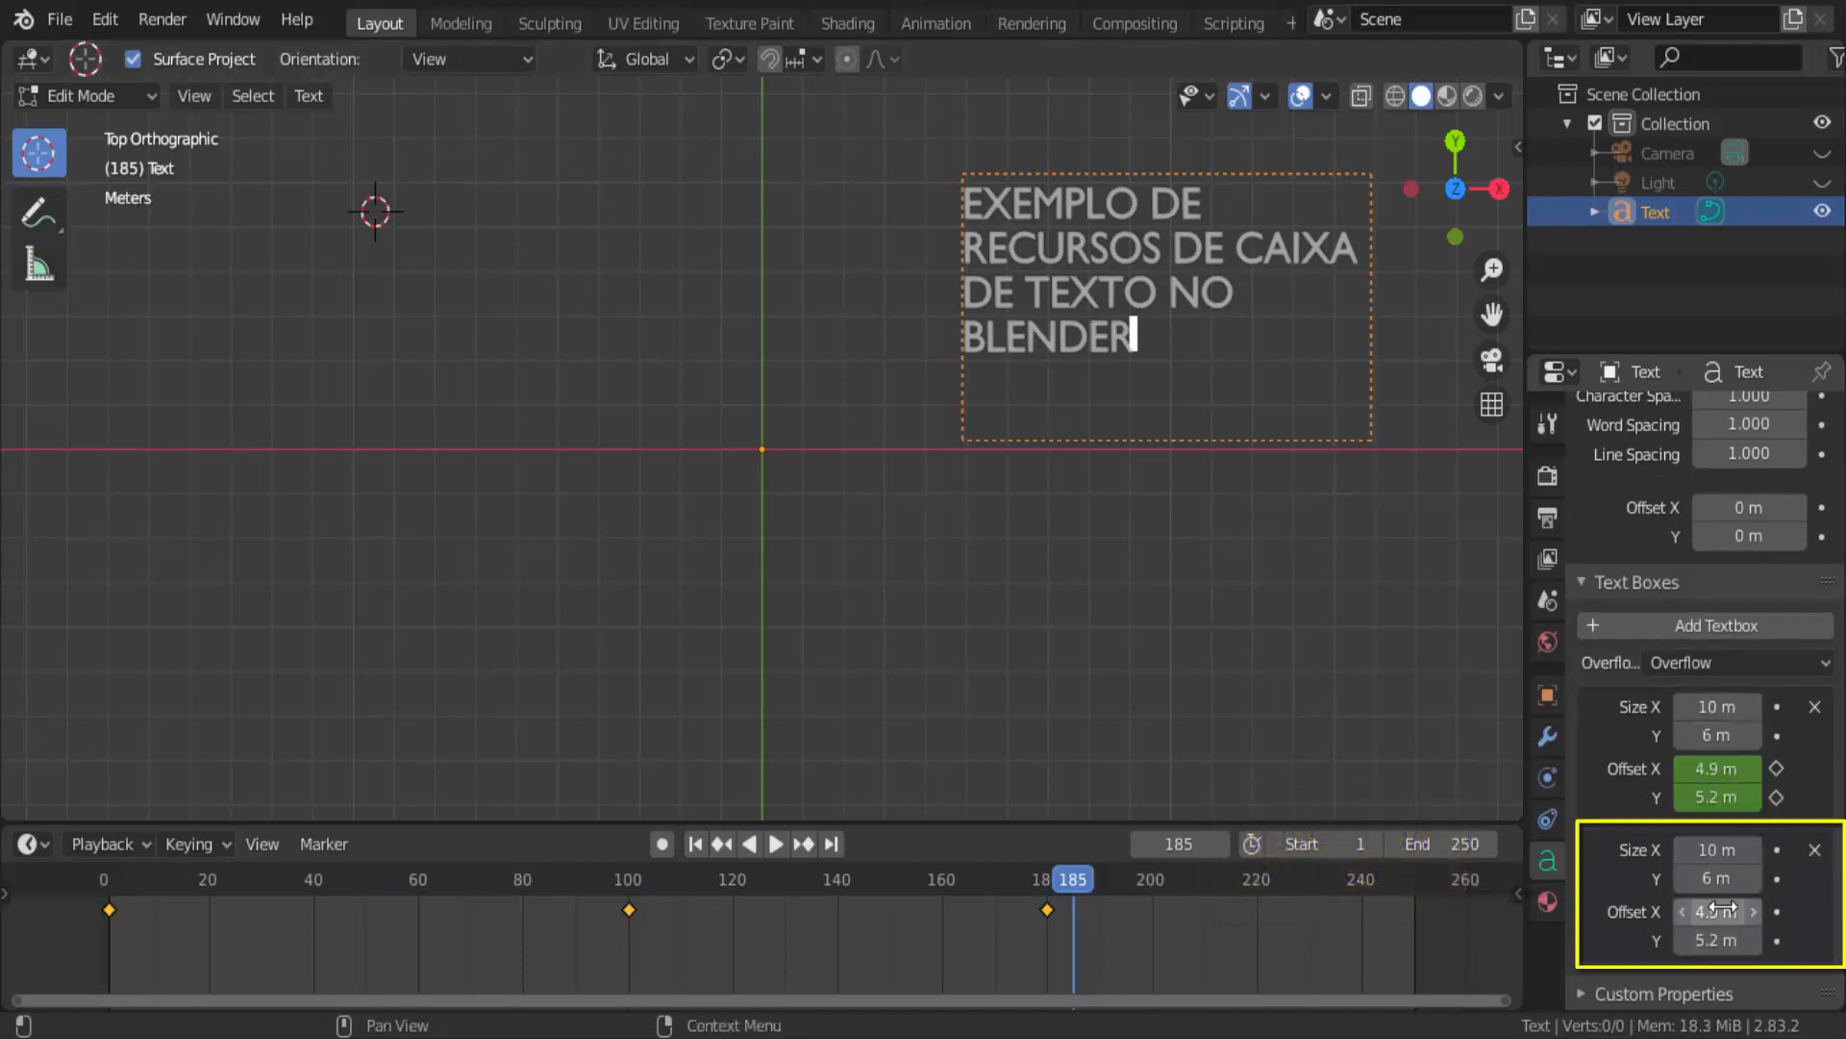
type("-3")
key("Return")
left_click_drag(1717, 911, 1720, 911)
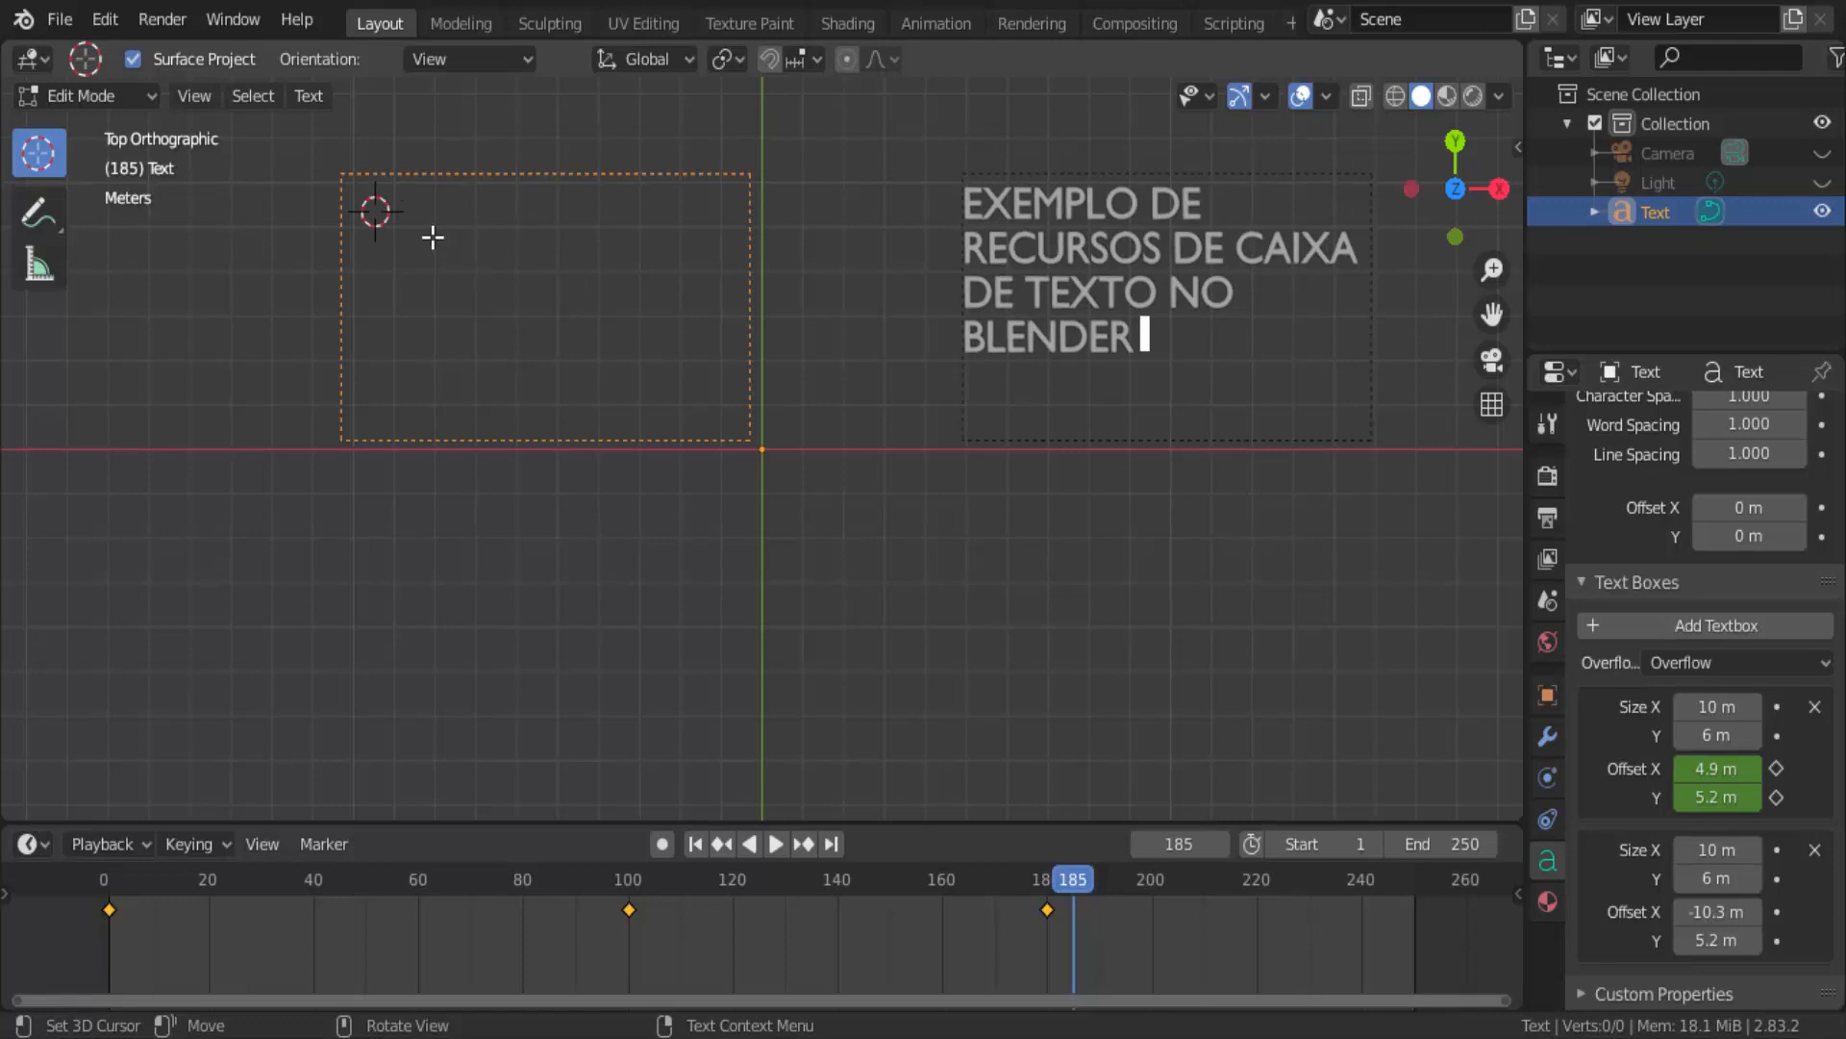
type("PAZ")
key("BackSpace")
key("BackSpace")
key("BackSpace")
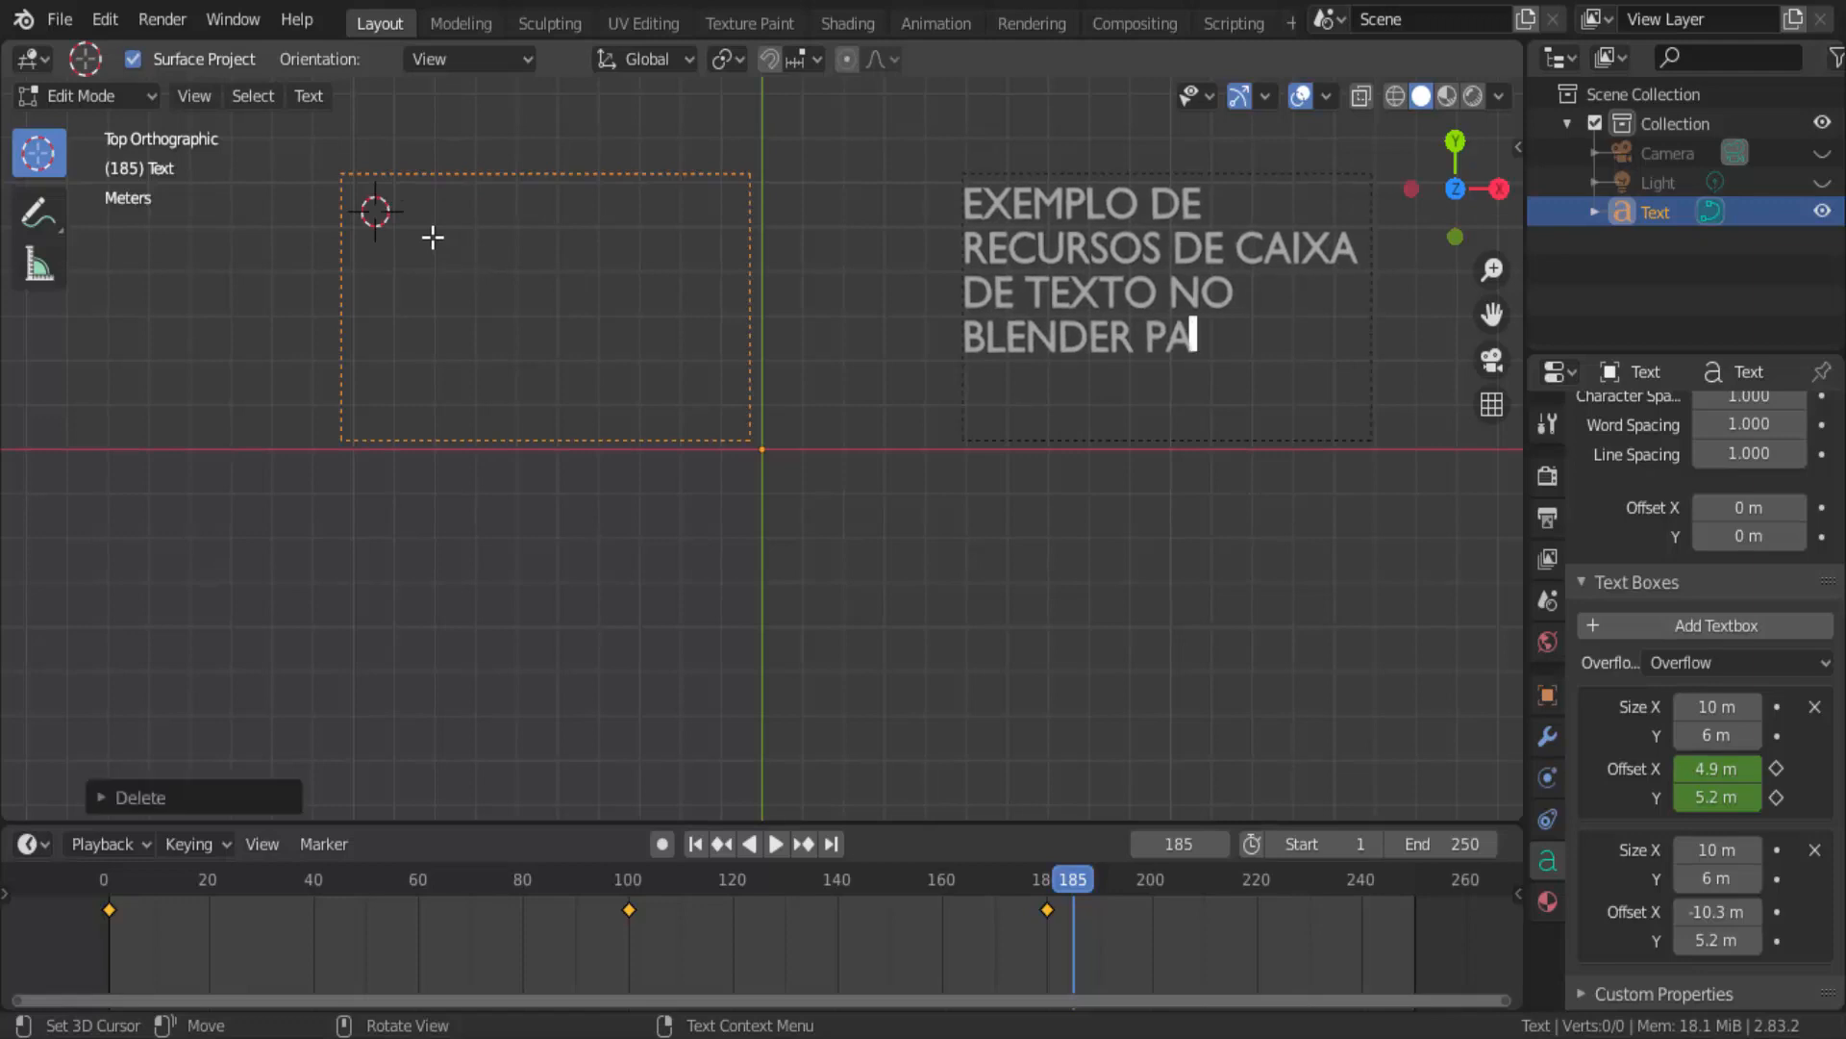
Continue the text following BLENDER with "2.83.3 E VEREMOS COMO UTILIZAR ALGUNS RECURS".
type("2")
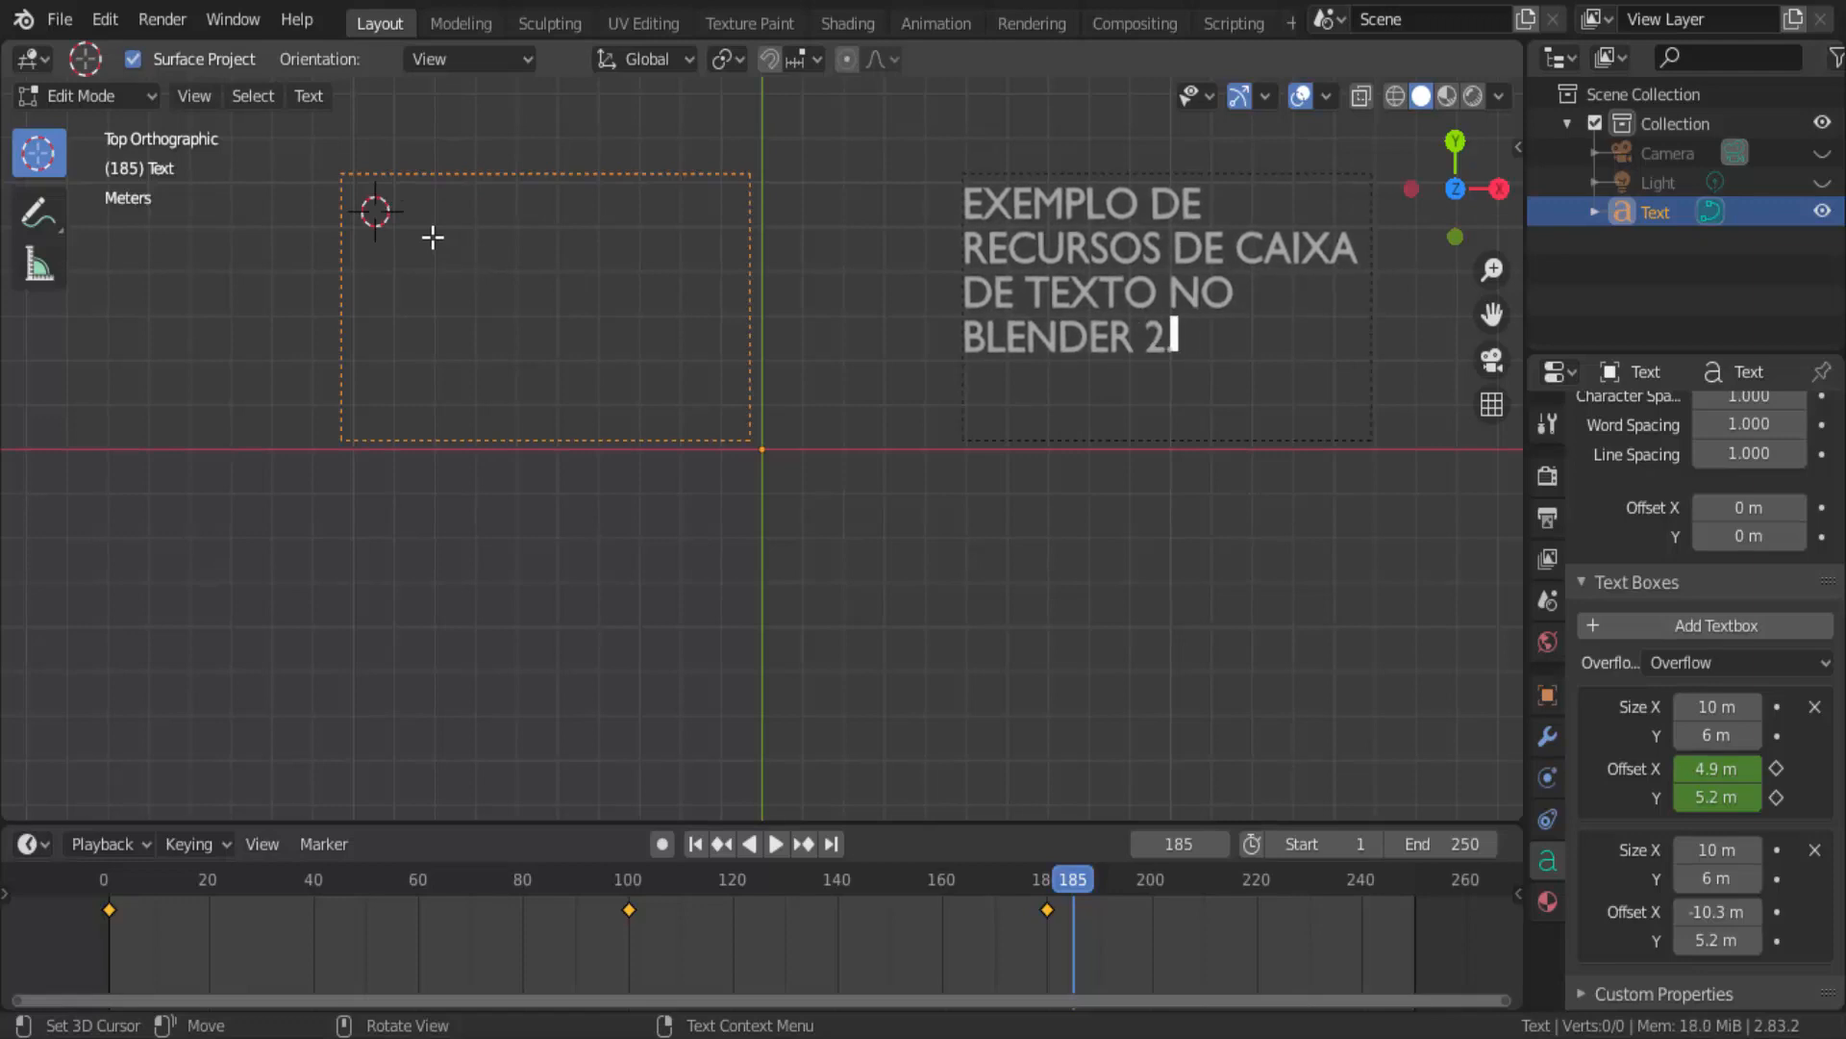
type(".83.3 ")
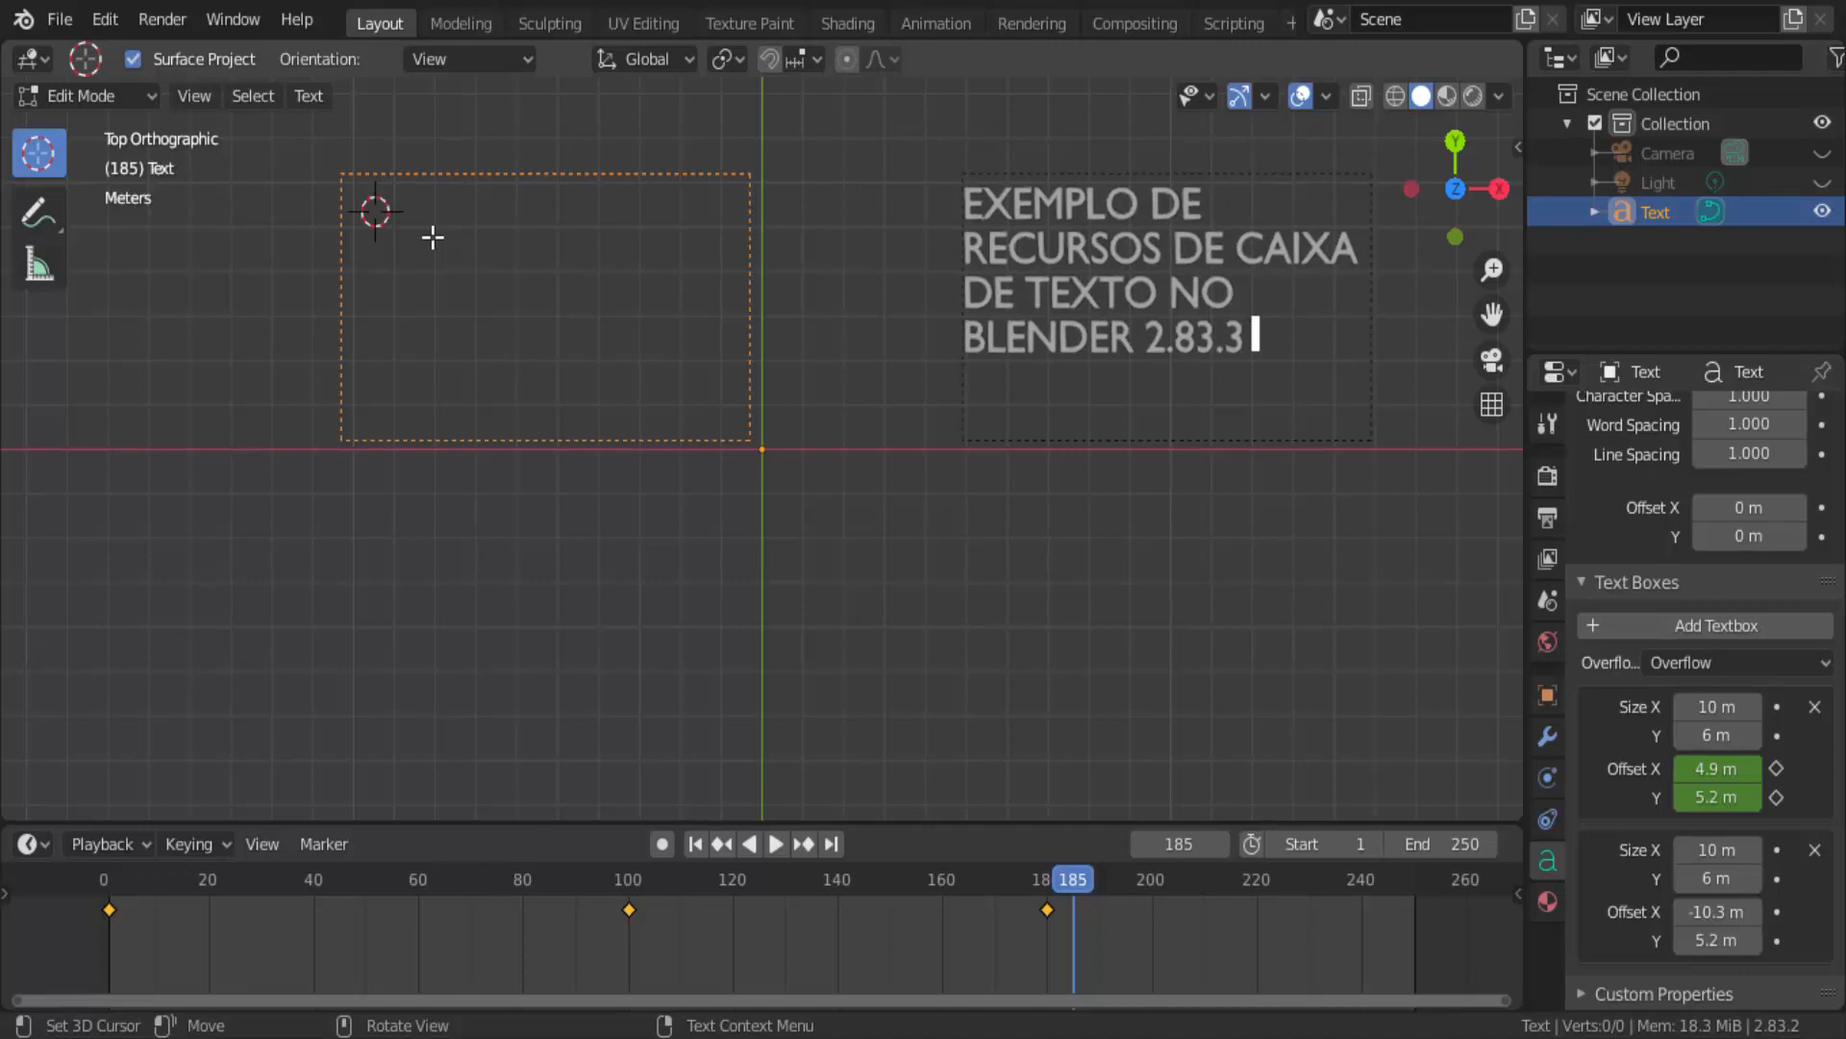
type("E VEREM")
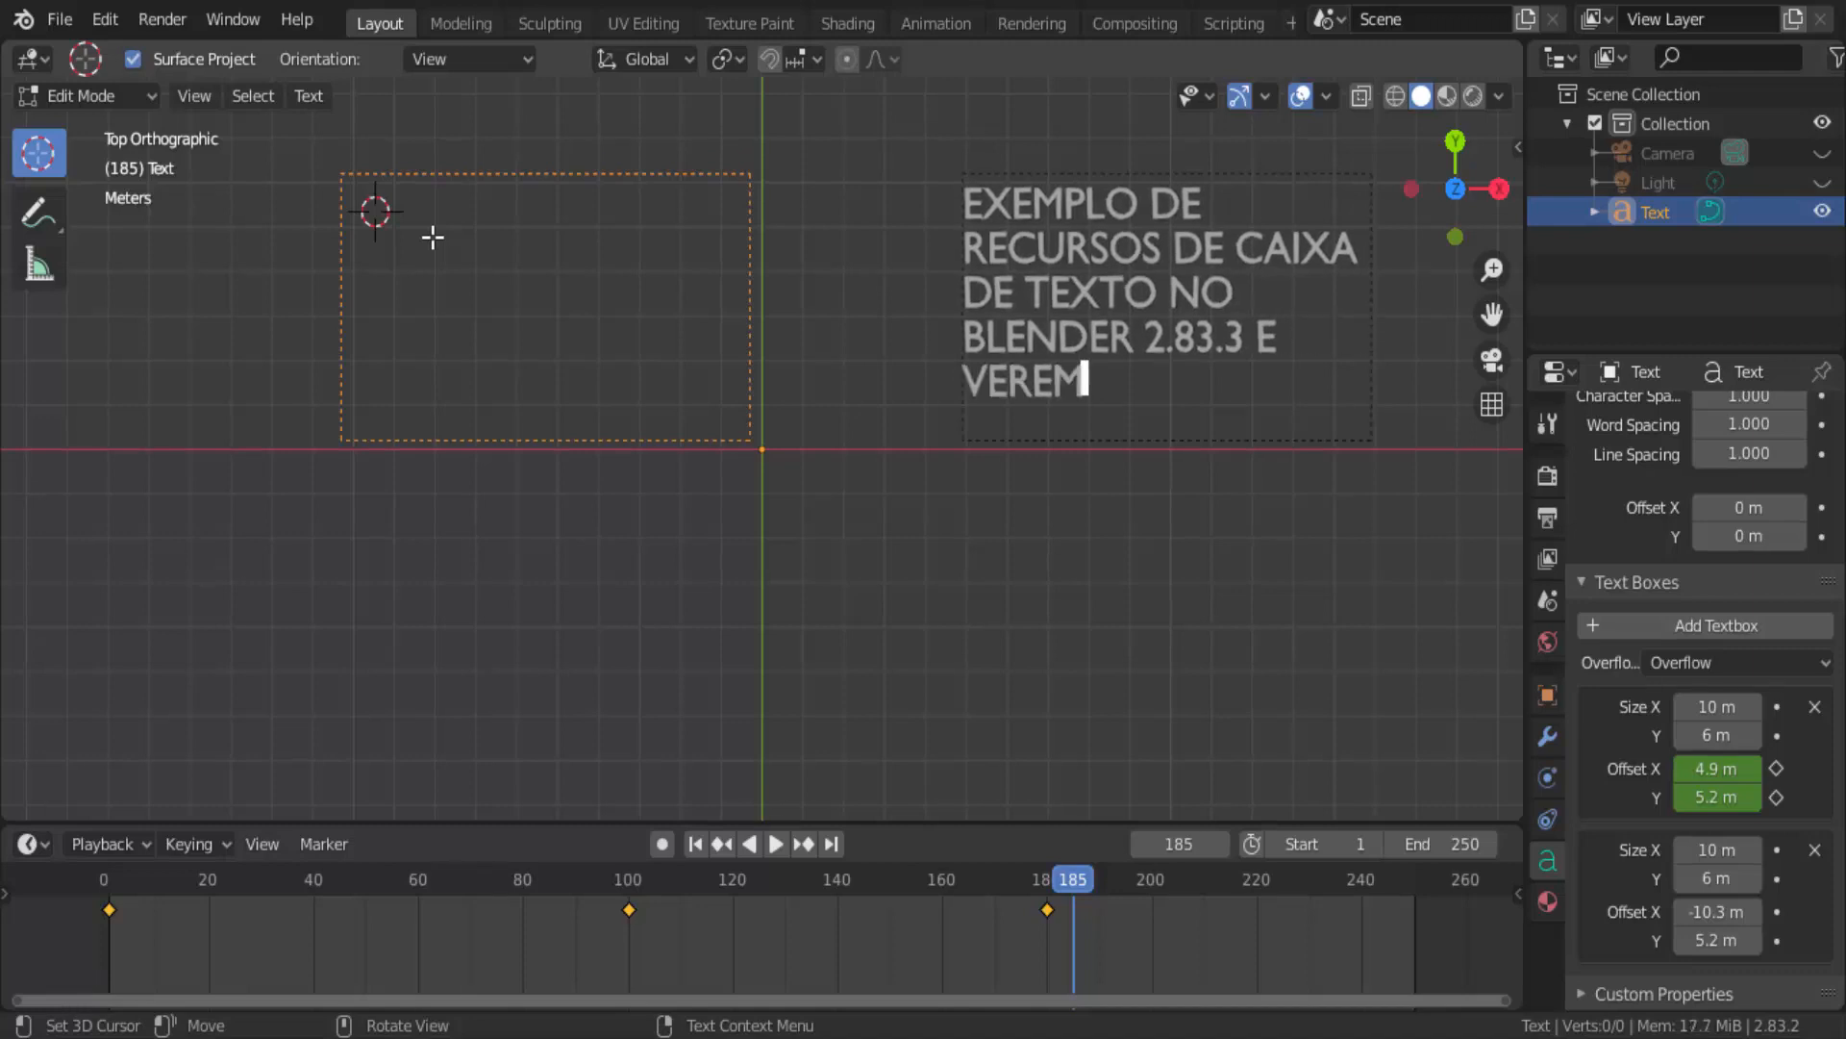
type("OS COM")
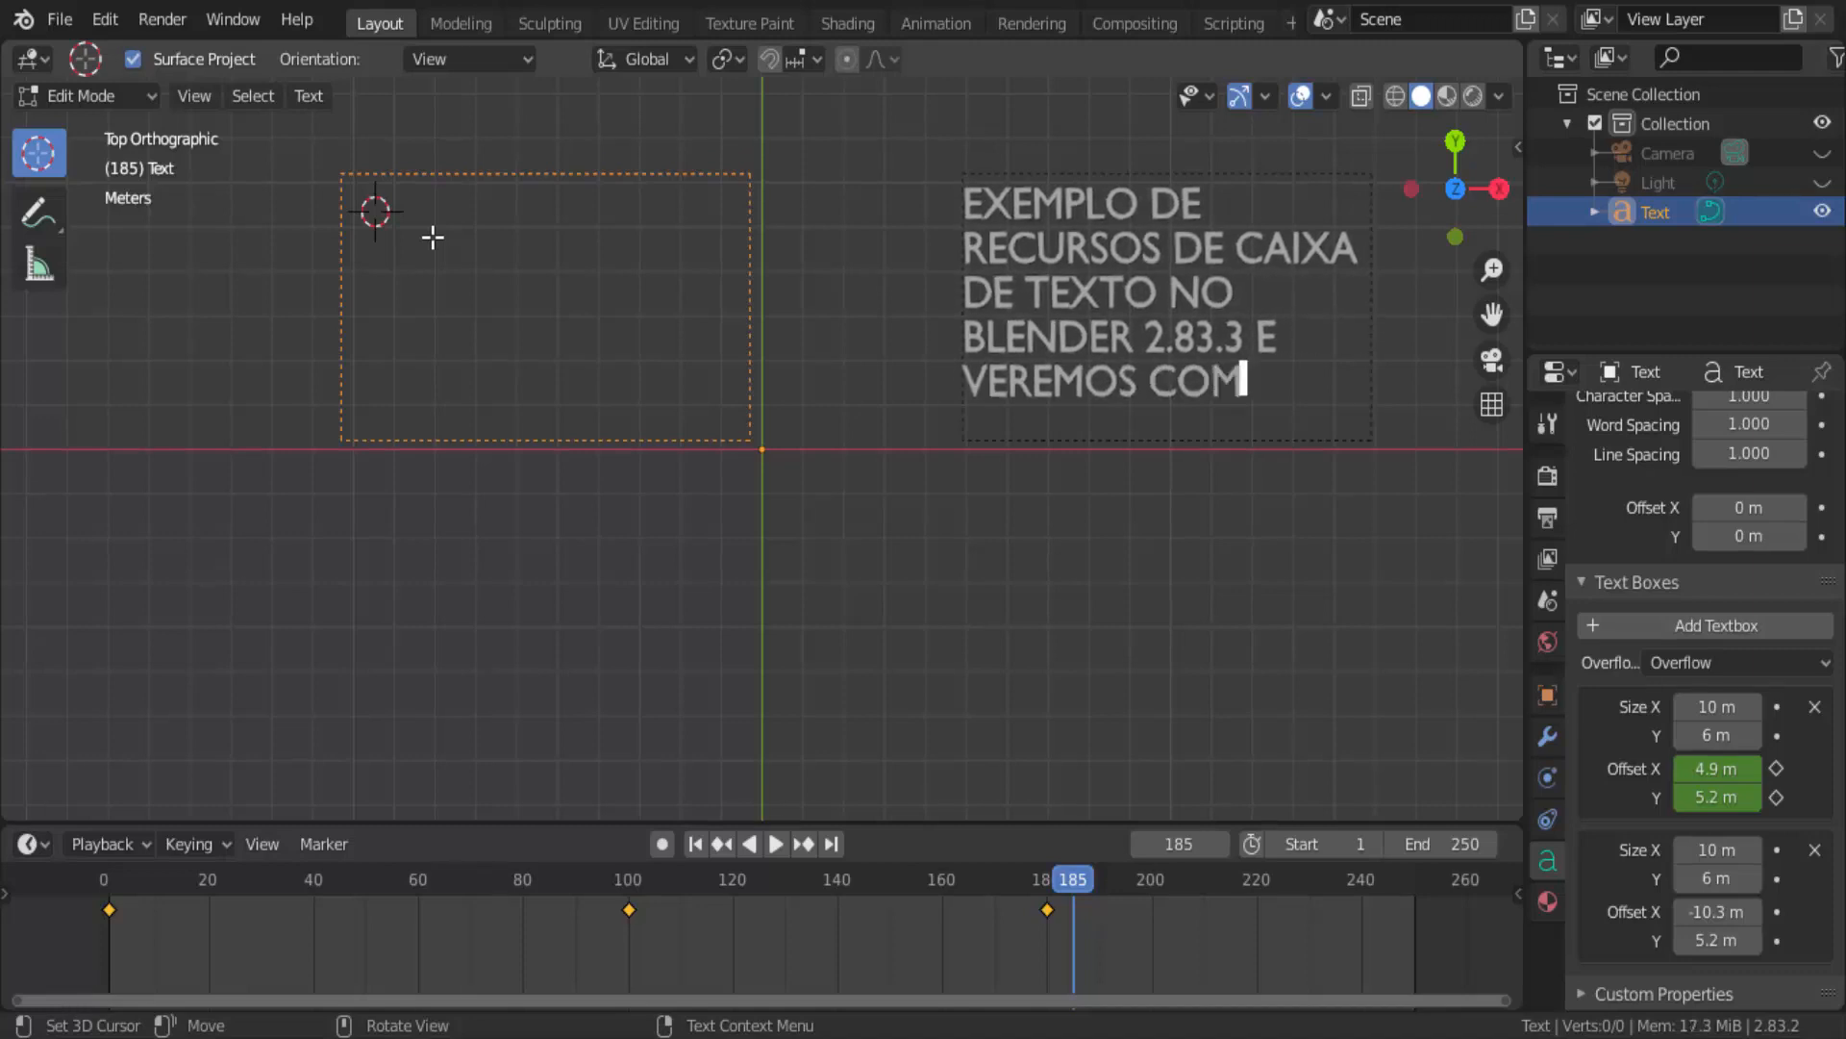
type("O UTILIZ")
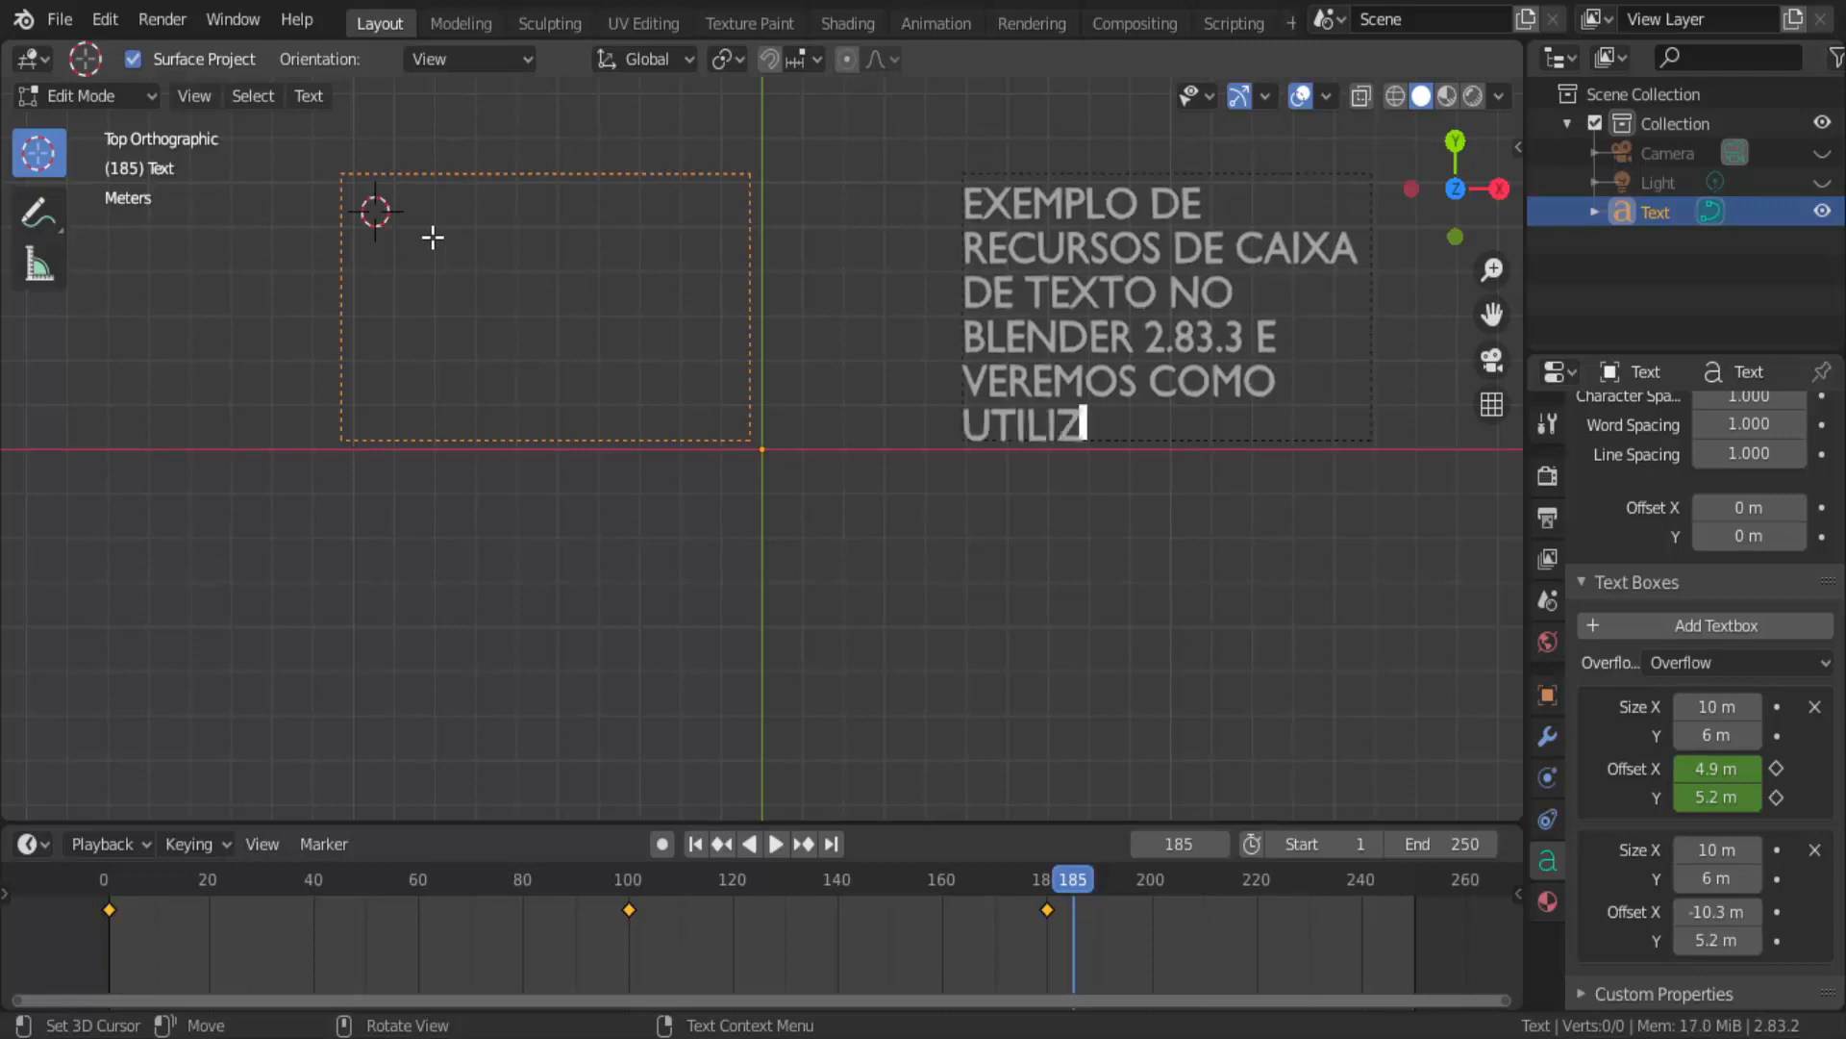
type("ARA")
key("BackSpace")
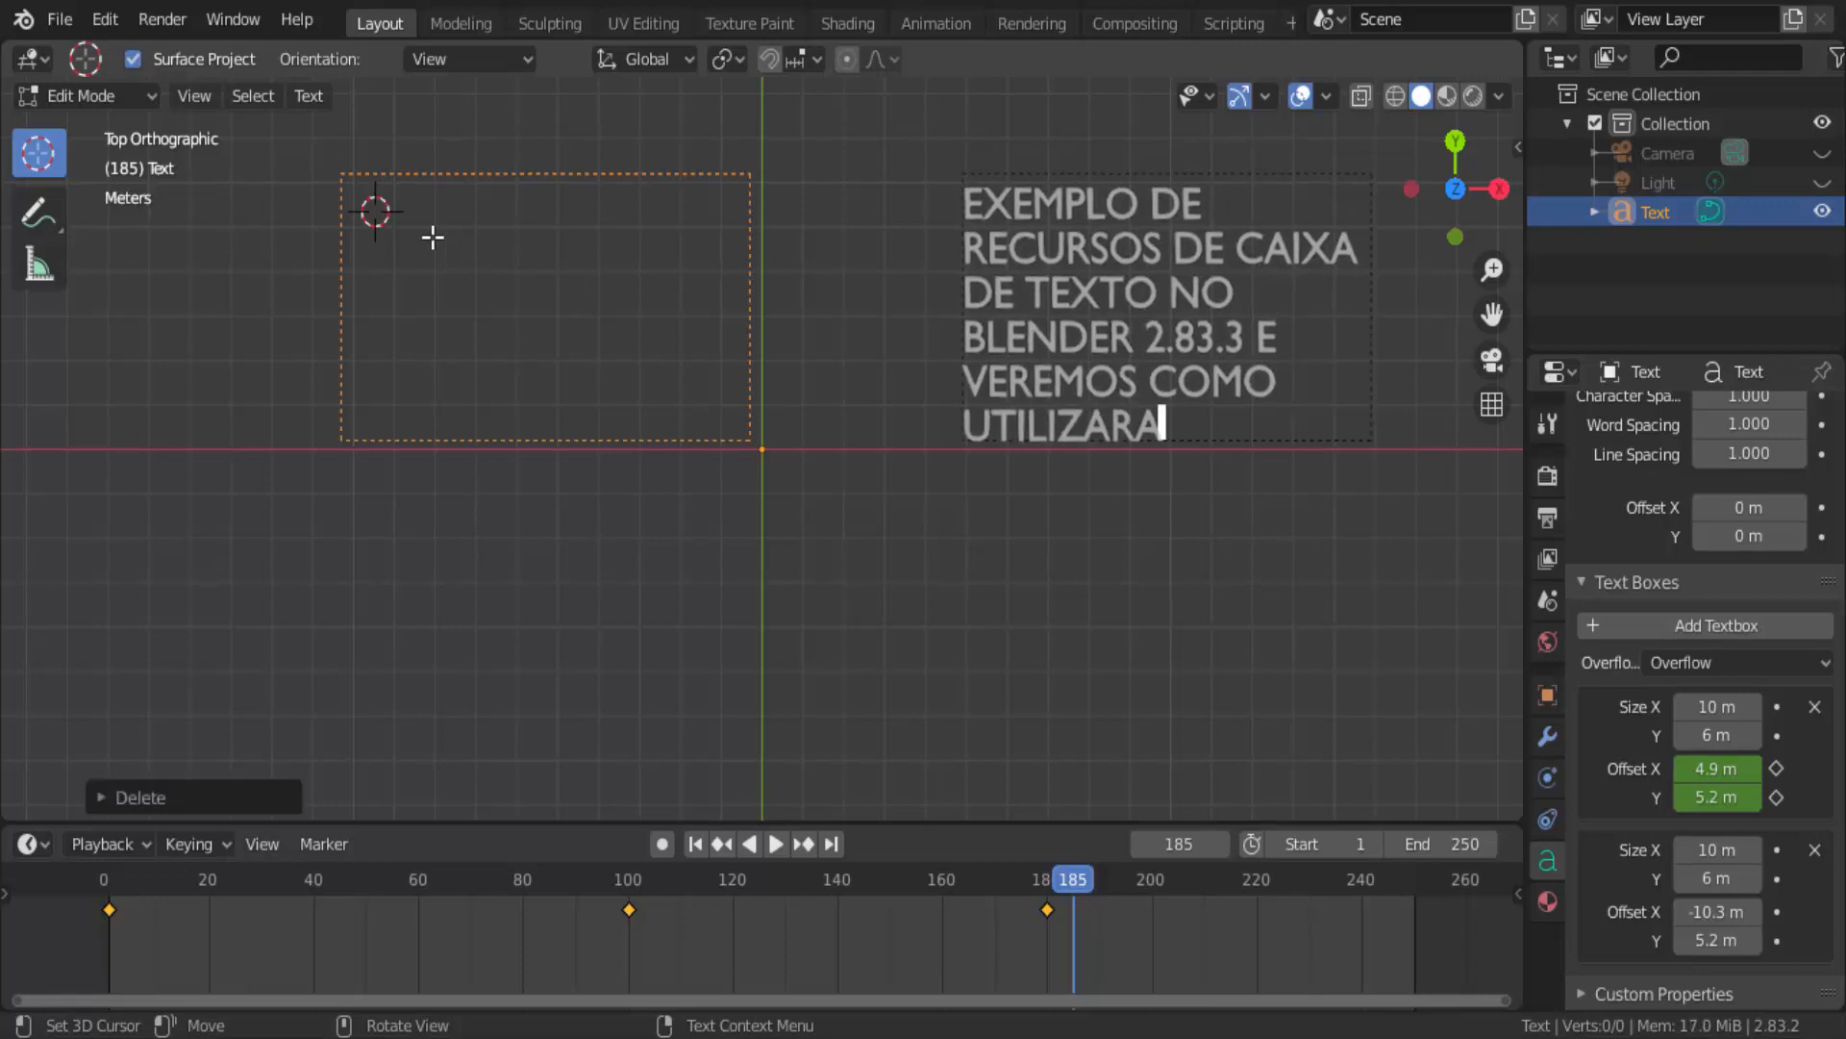
type("ALGUNS RECURS")
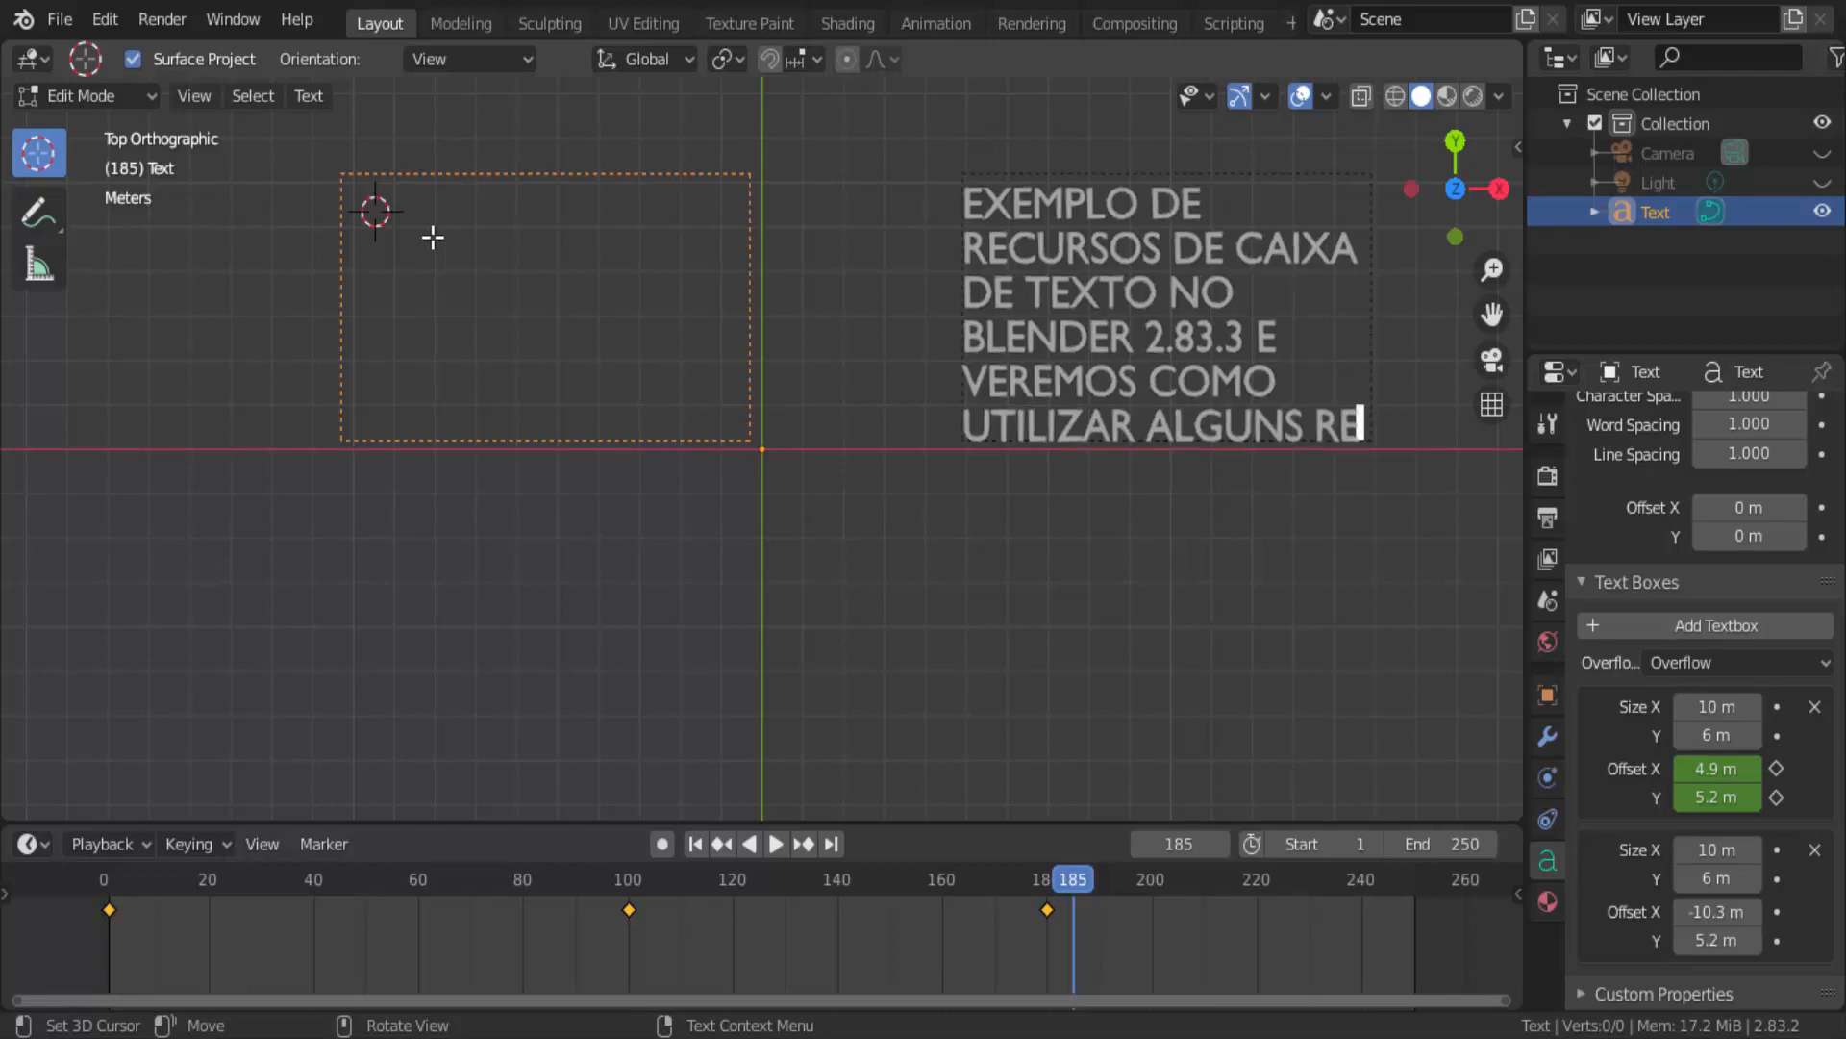